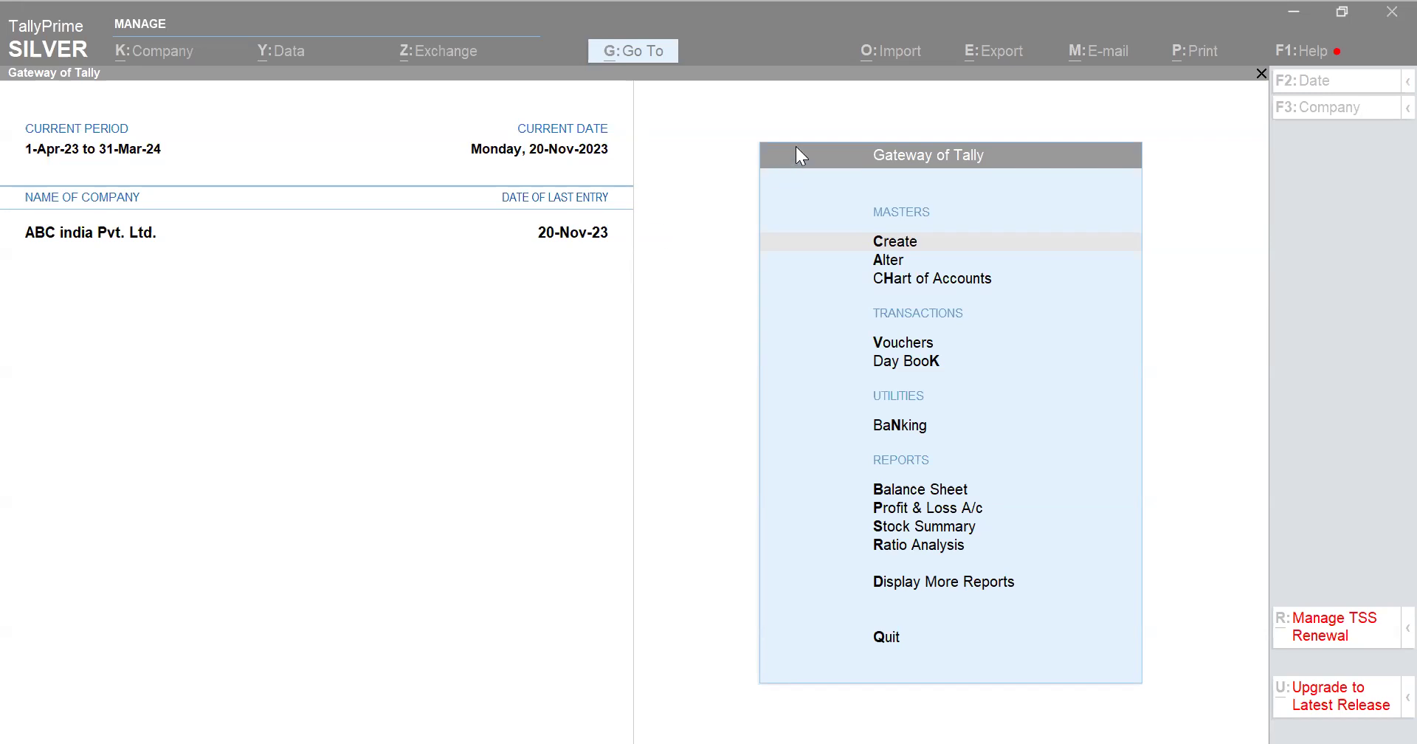
Open the additional reports for ABC india Pvt. Ltd.
{"action": "left_click", "coordinate": [657, 224]}
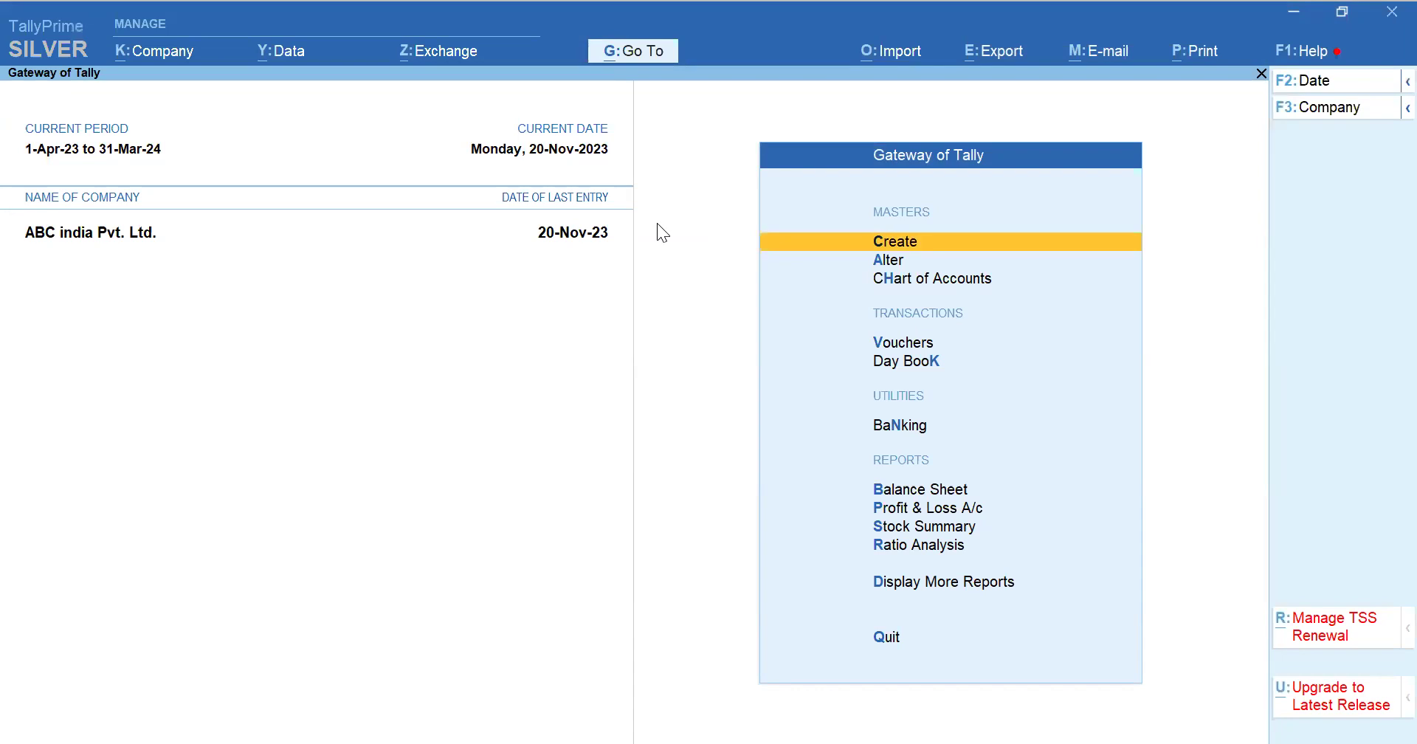
{"action": "key", "text": "Escape"}
{"action": "key", "text": "n"}
{"action": "key", "text": "Down"}
{"action": "key", "text": "Down"}
{"action": "key", "text": "Down"}
{"action": "key", "text": "Down"}
{"action": "key", "text": "Down"}
{"action": "key", "text": "Down"}
{"action": "key", "text": "Down"}
{"action": "key", "text": "Down"}
{"action": "key", "text": "Down"}
{"action": "key", "text": "Down"}
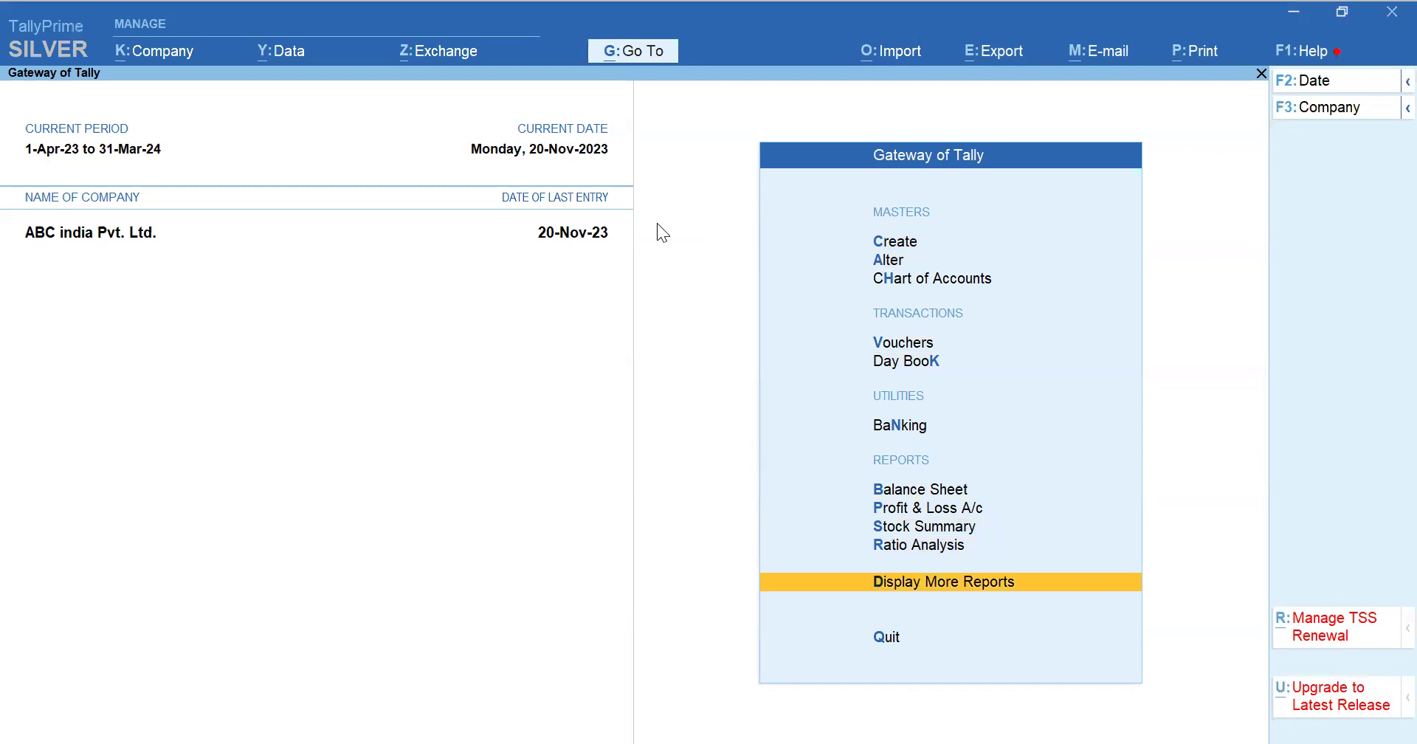
{"action": "key", "text": "Return"}
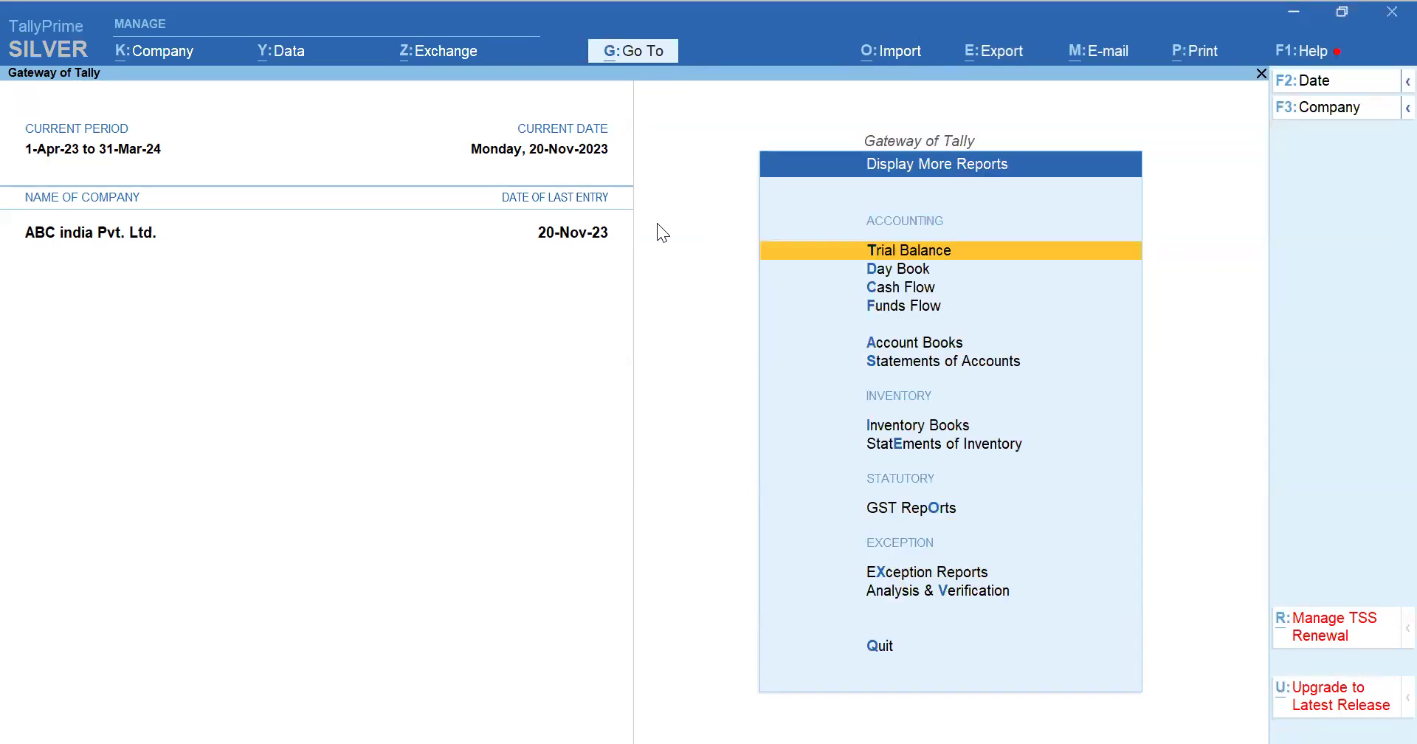
Open the company's Statistics report from the Statements of Accounts.
{"action": "key", "text": "Down"}
{"action": "key", "text": "Down"}
{"action": "key", "text": "Down"}
{"action": "key", "text": "Down"}
{"action": "key", "text": "Down"}
{"action": "key", "text": "Down"}
{"action": "key", "text": "Down"}
{"action": "key", "text": "Down"}
{"action": "key", "text": "Down"}
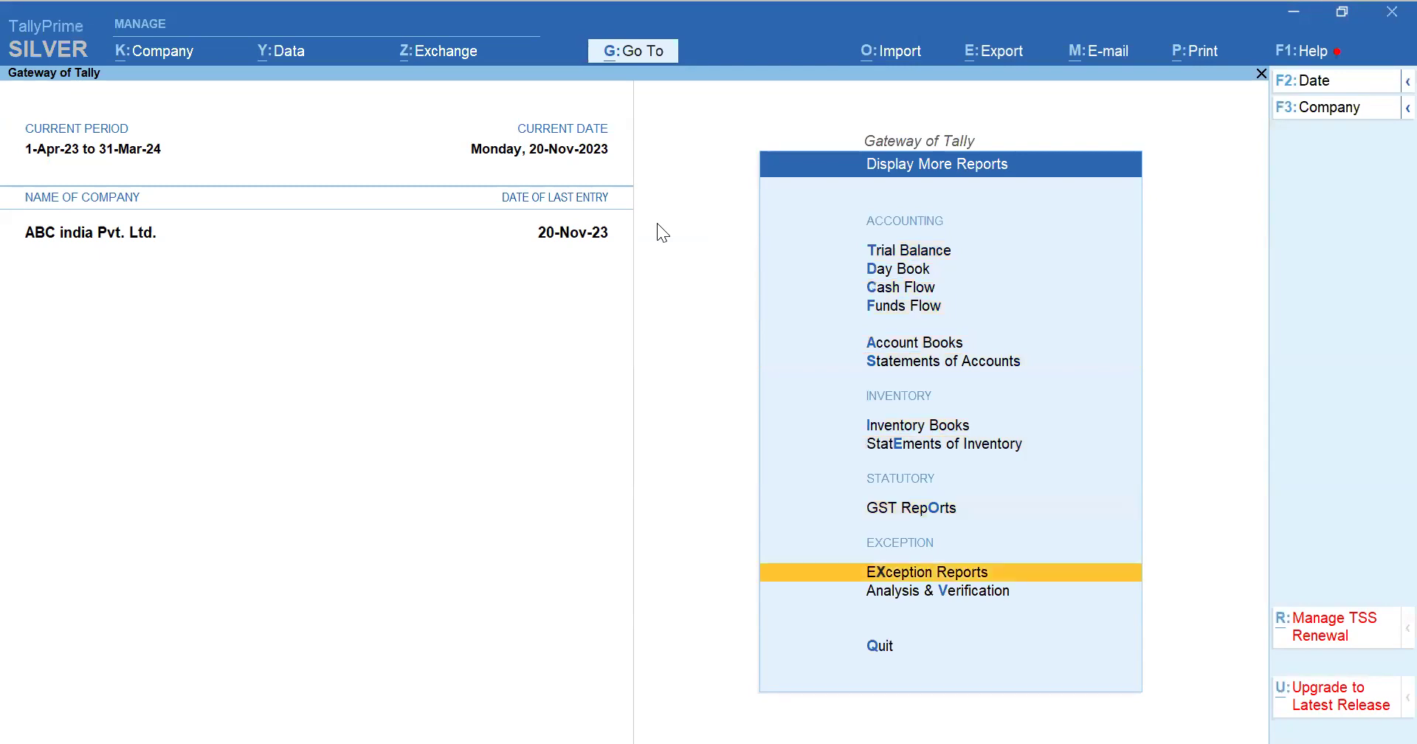
{"action": "key", "text": "Up"}
{"action": "key", "text": "Up"}
{"action": "key", "text": "Up"}
{"action": "key", "text": "Up"}
{"action": "key", "text": "Down"}
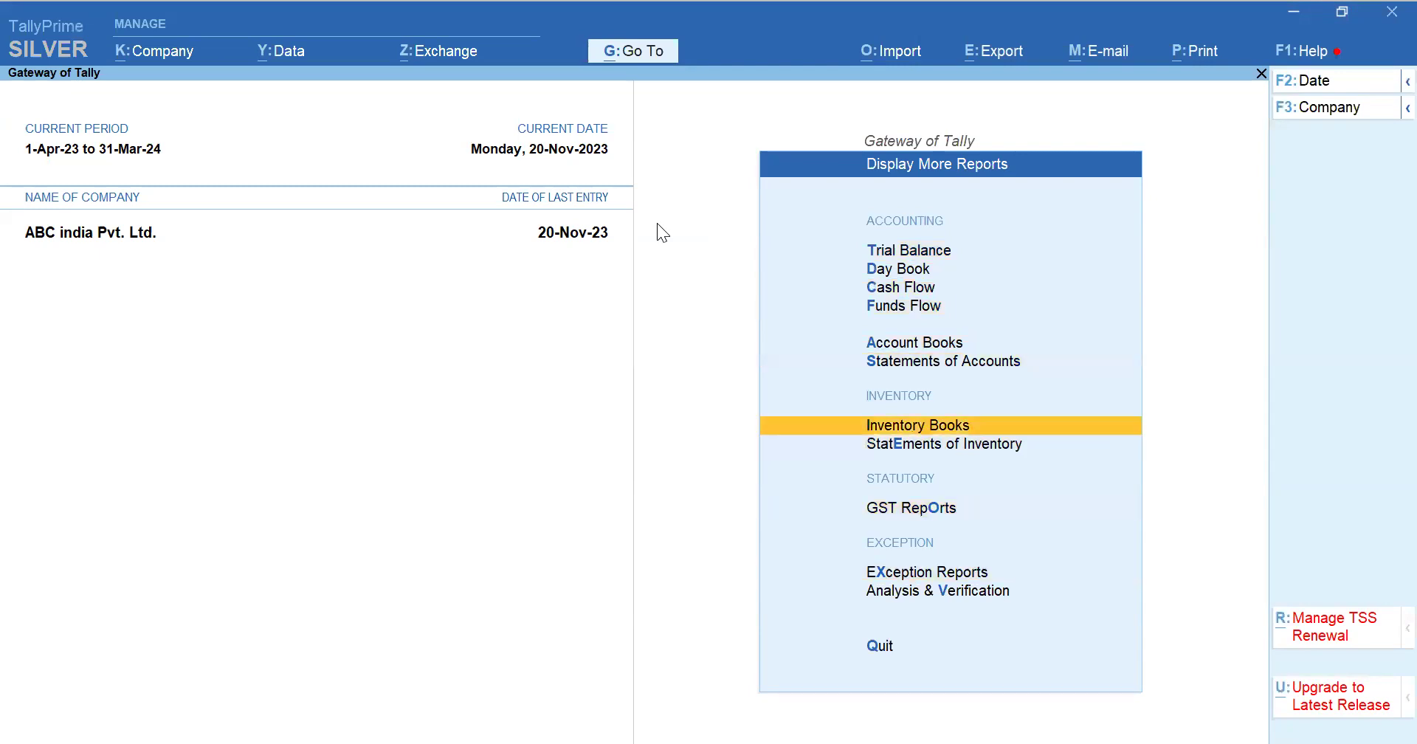
{"action": "key", "text": "Up"}
{"action": "key", "text": "Up"}
{"action": "key", "text": "Up"}
{"action": "key", "text": "Down"}
{"action": "key", "text": "Down"}
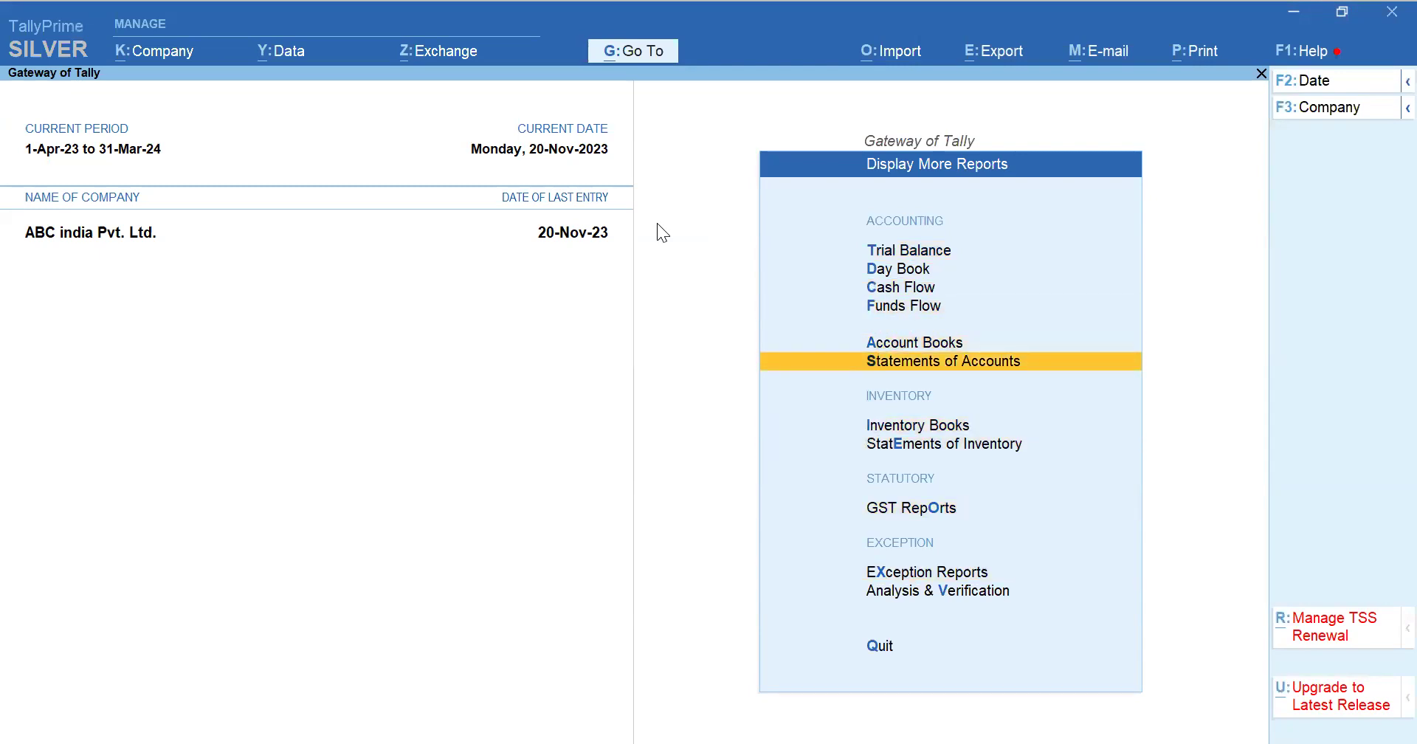
{"action": "key", "text": "Return"}
{"action": "key", "text": "Down"}
{"action": "key", "text": "Down"}
{"action": "key", "text": "Down"}
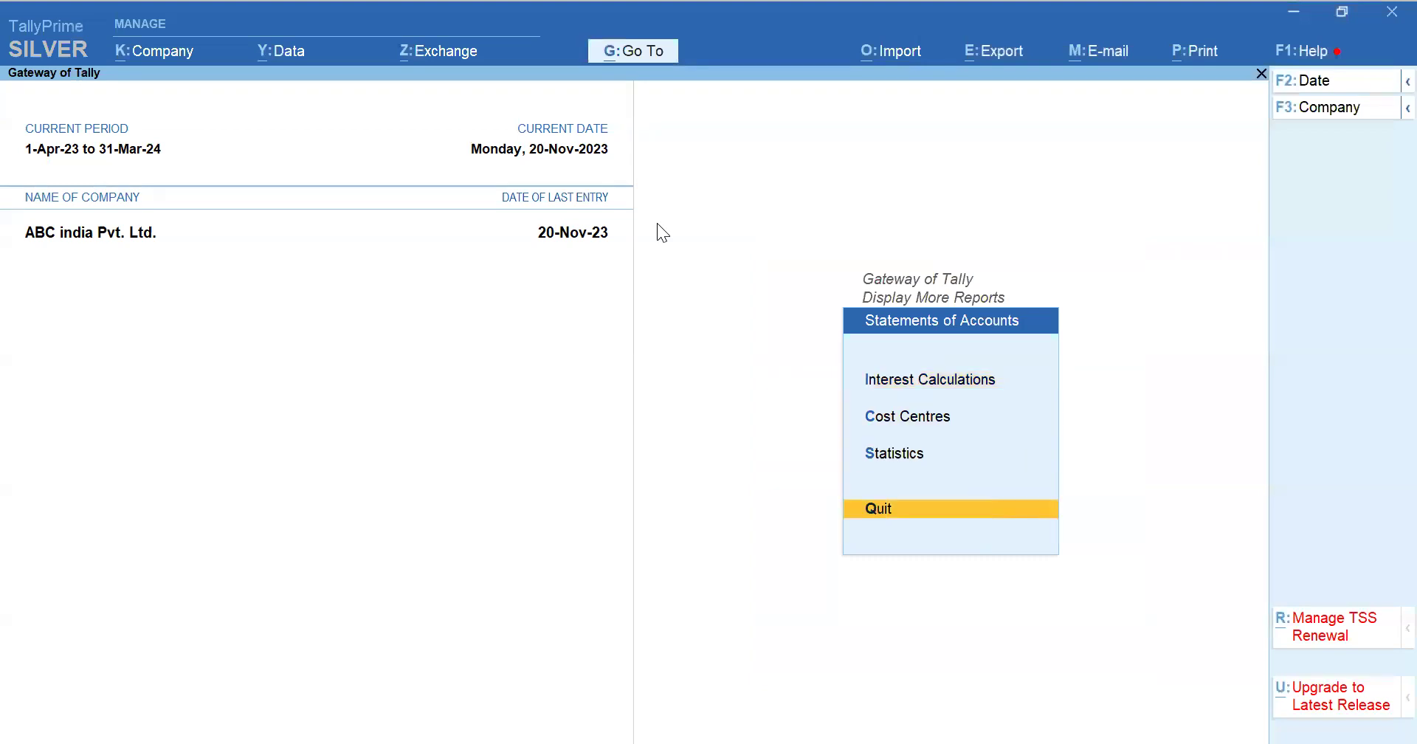
{"action": "key", "text": "Up"}
{"action": "key", "text": "Return"}
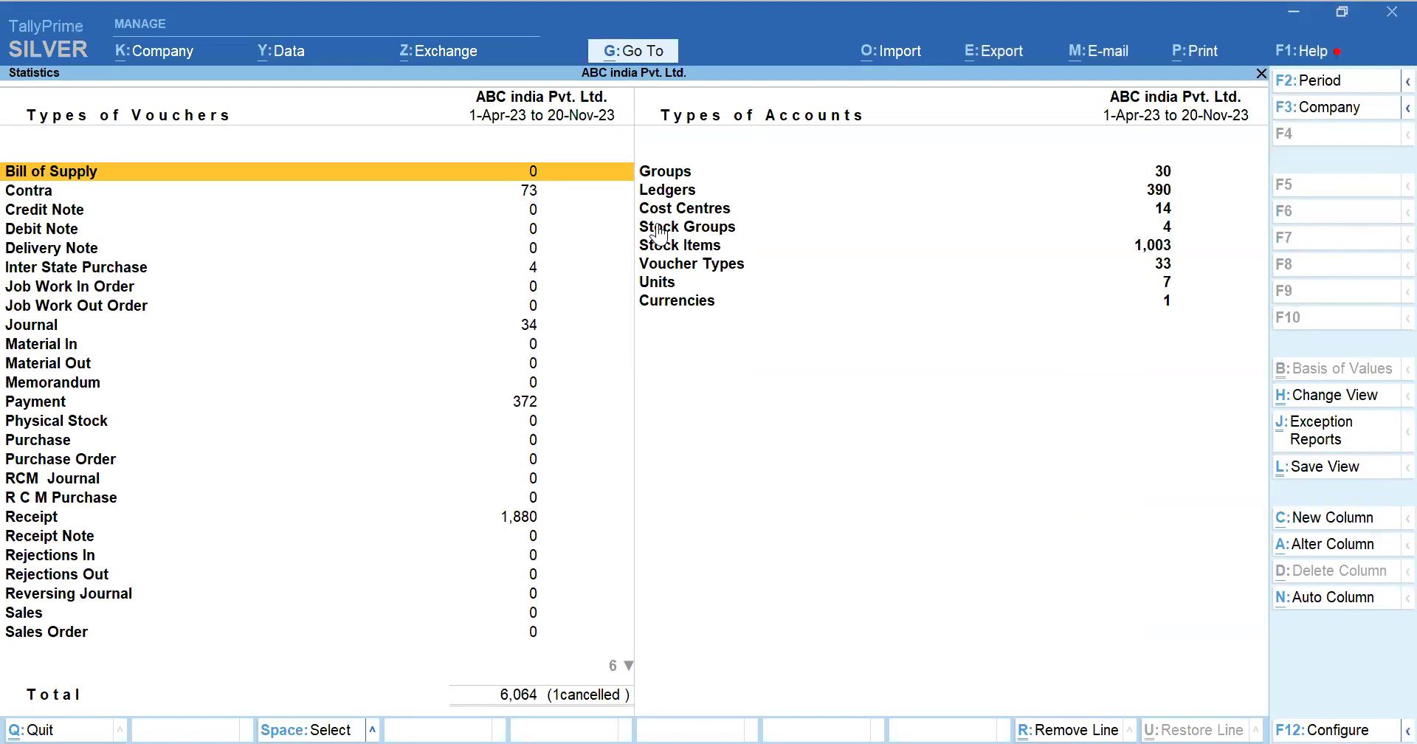
Check the Stock Items entry among the account types and return to the Gateway of Tally.
{"action": "key", "text": "Right"}
{"action": "key", "text": "Down"}
{"action": "key", "text": "Down"}
{"action": "key", "text": "Down"}
{"action": "key", "text": "Down"}
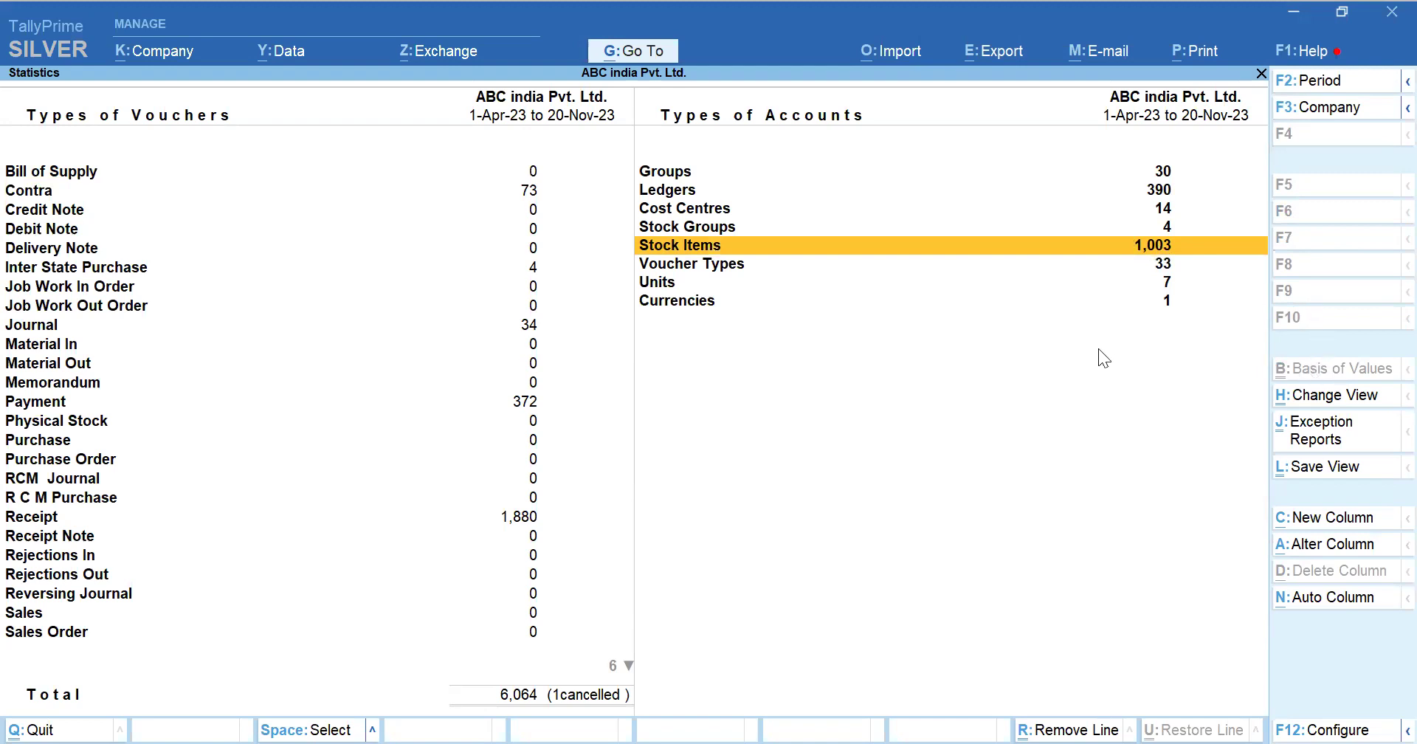
{"action": "key", "text": "Escape"}
{"action": "key", "text": "Escape"}
{"action": "key", "text": "Escape"}
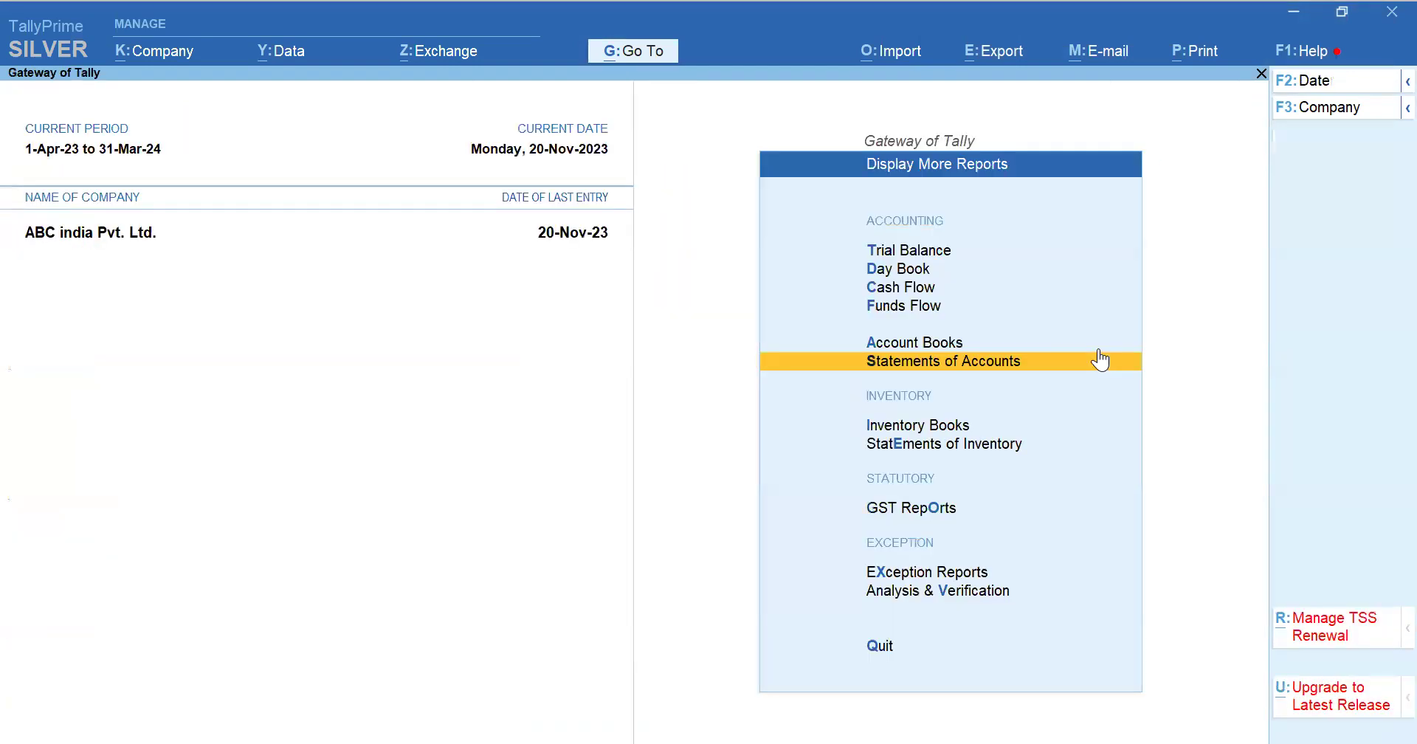
{"action": "key", "text": "Escape"}
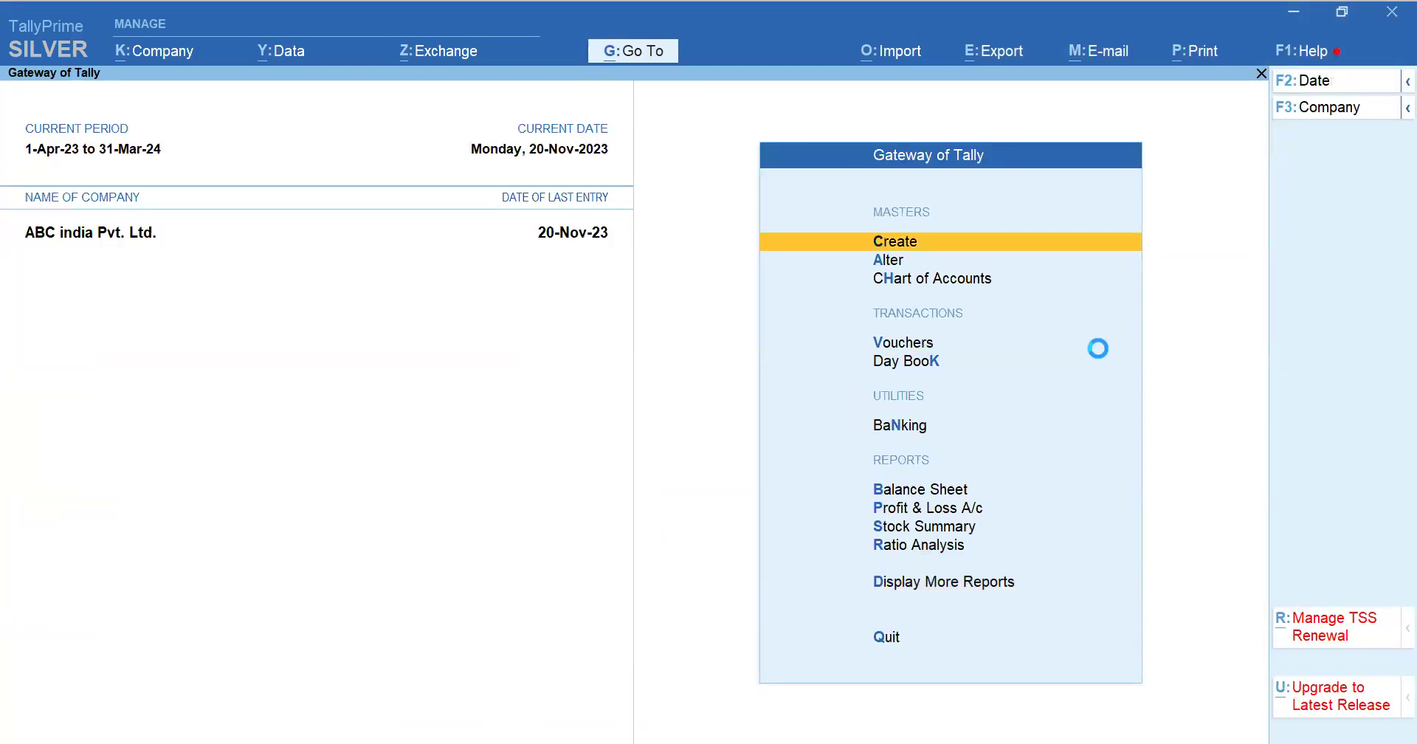
Start a sales voucher of type Tax Invoice with Cash as the party account.
{"action": "key", "text": "v"}
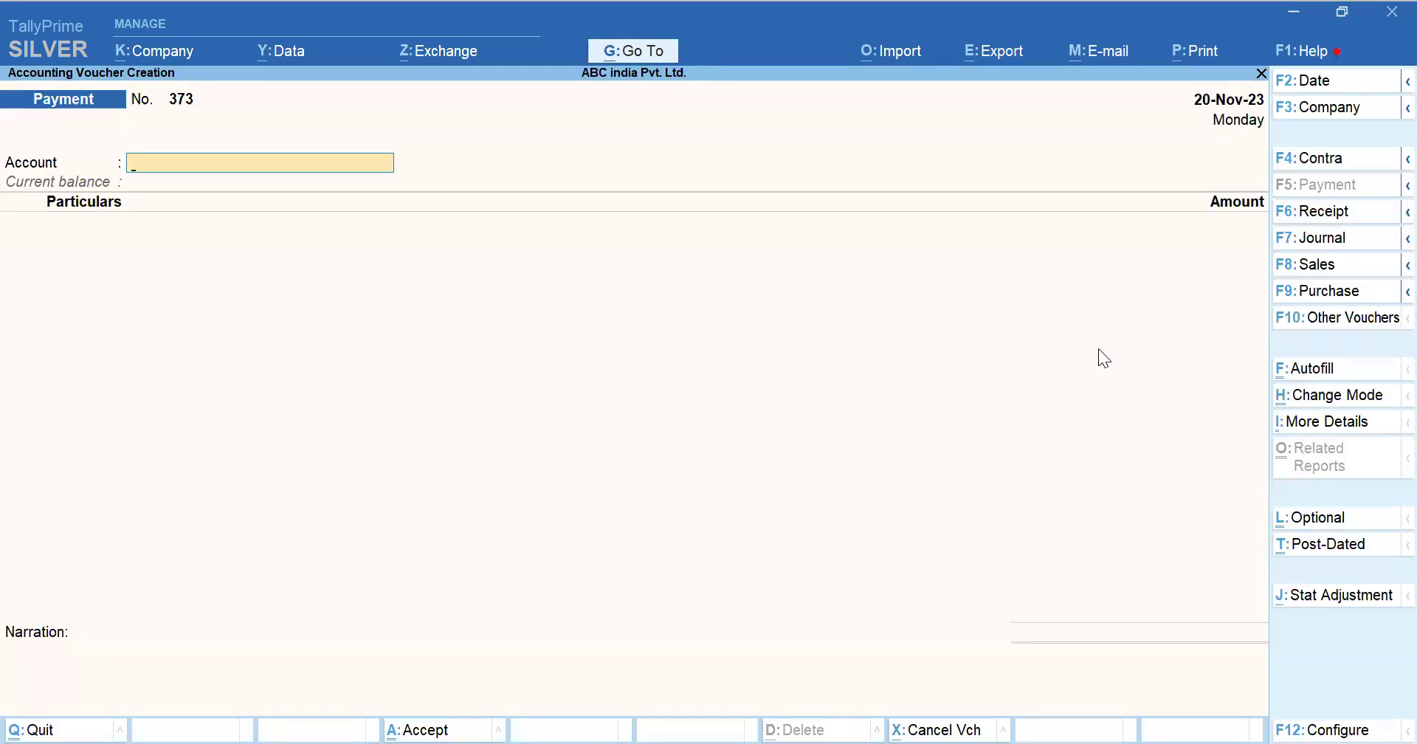
{"action": "key", "text": "F8"}
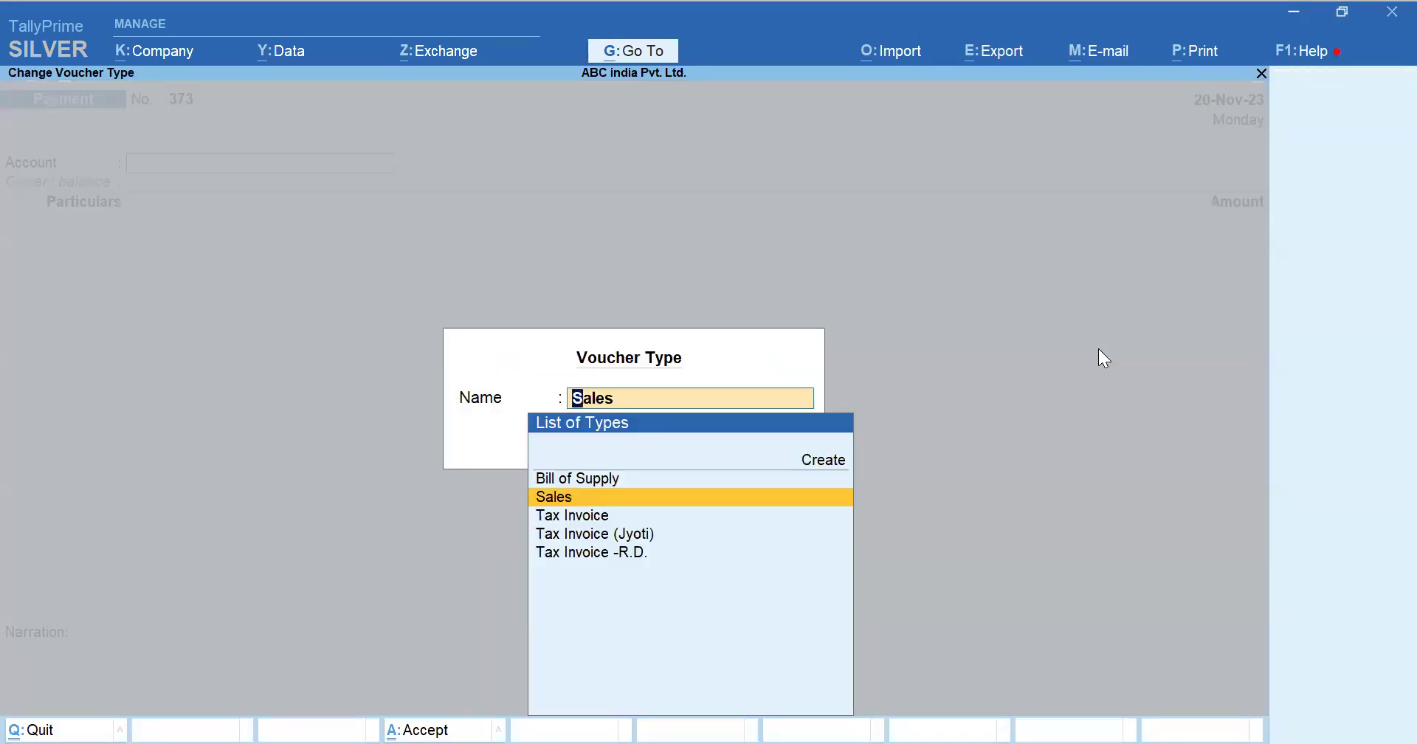
{"action": "key", "text": "Down"}
{"action": "key", "text": "Return"}
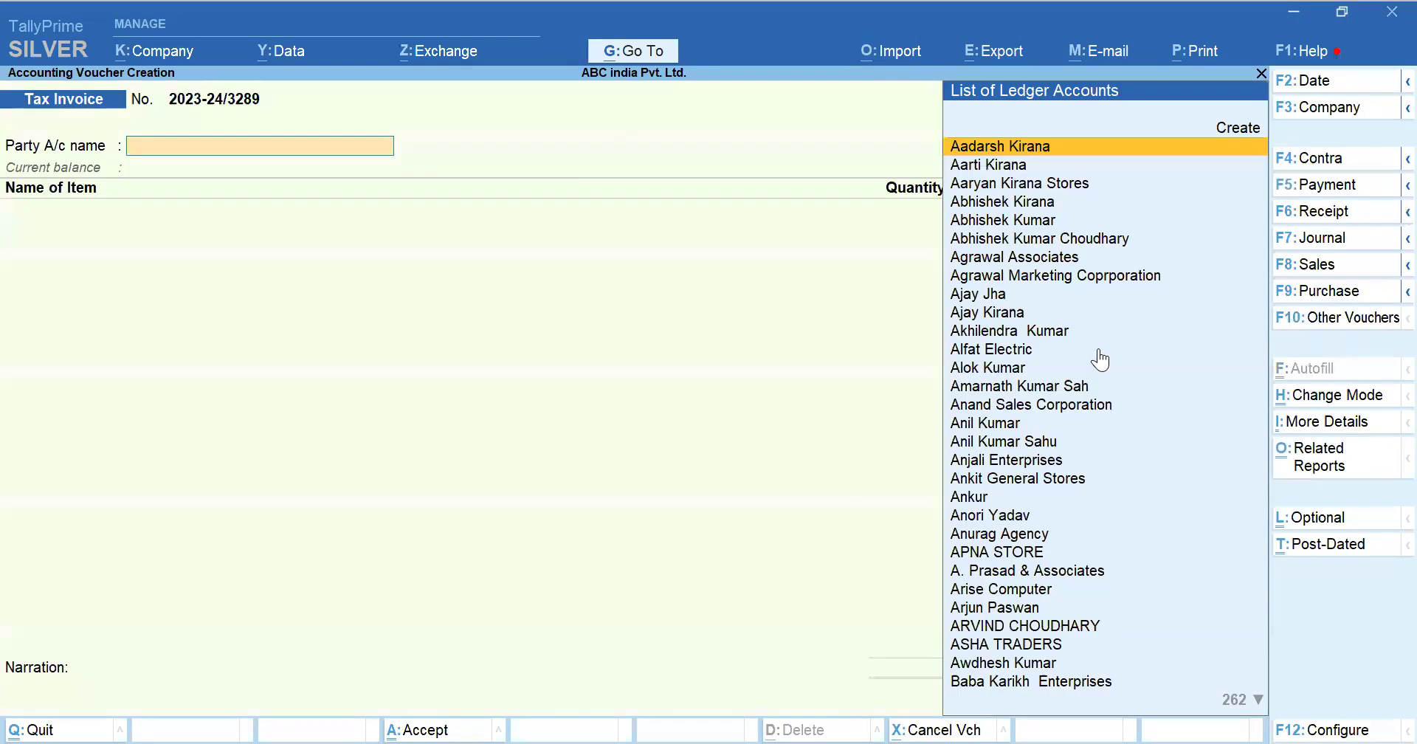
{"action": "type", "text": "B"}
{"action": "key", "text": "BackSpace"}
{"action": "type", "text": "Cas"}
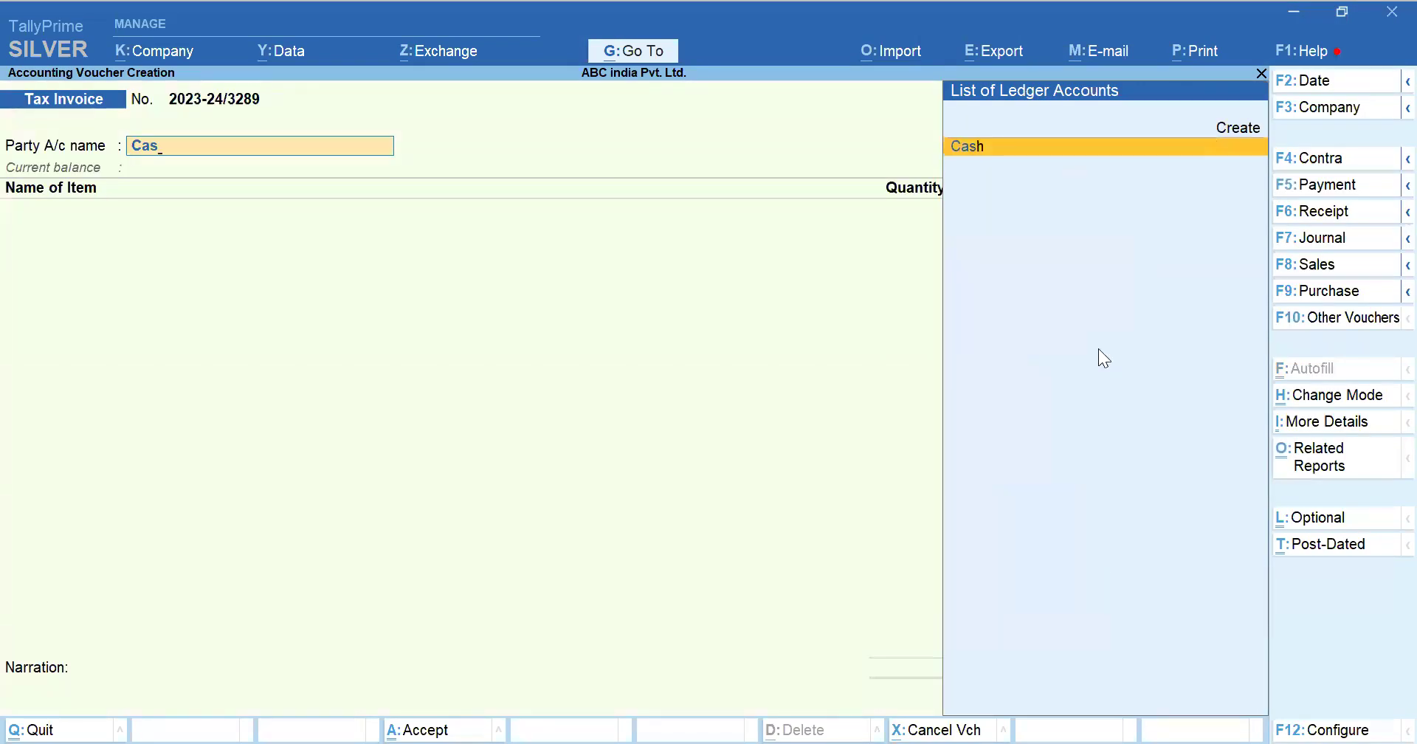
{"action": "key", "text": "Return"}
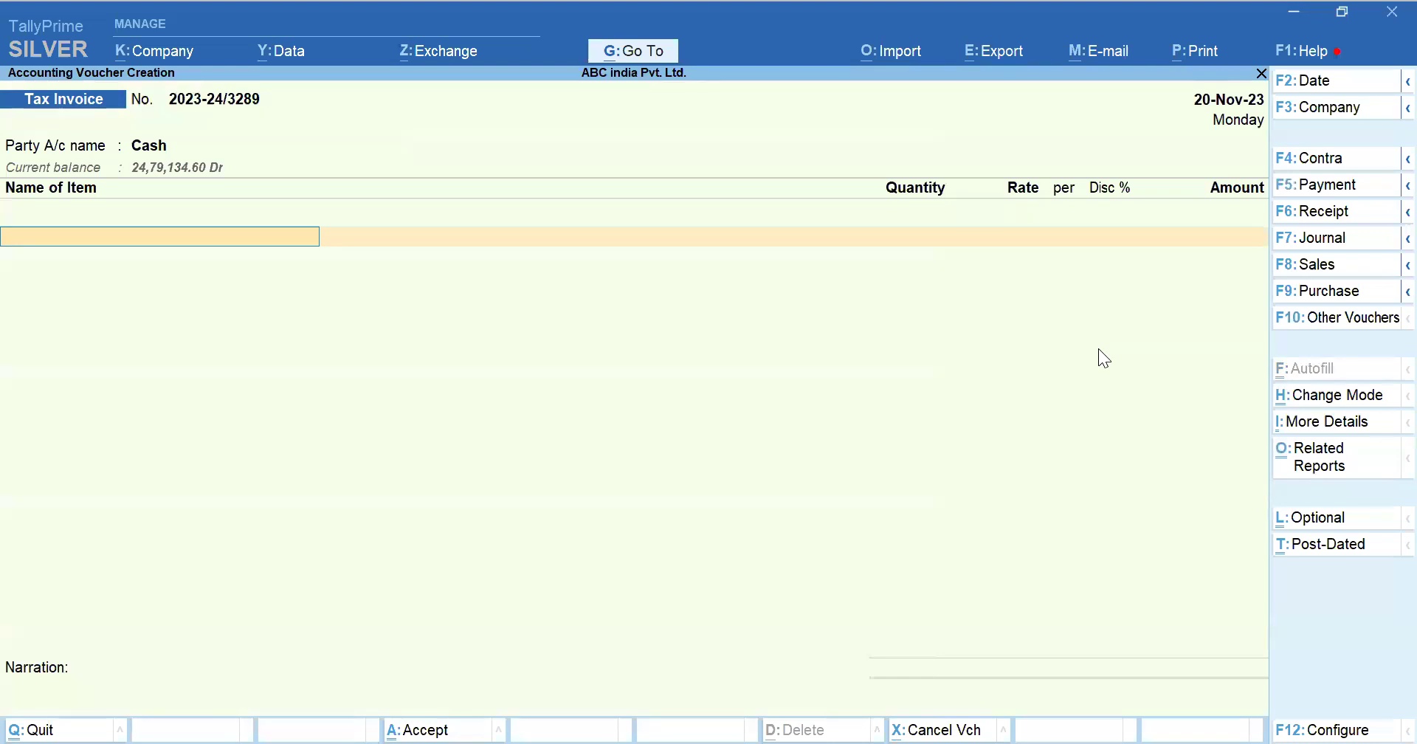
Look through the stock items starting with "Mar" and select Marie -50gm Rs. 5/- for the invoice line.
{"action": "type", "text": "Mar"}
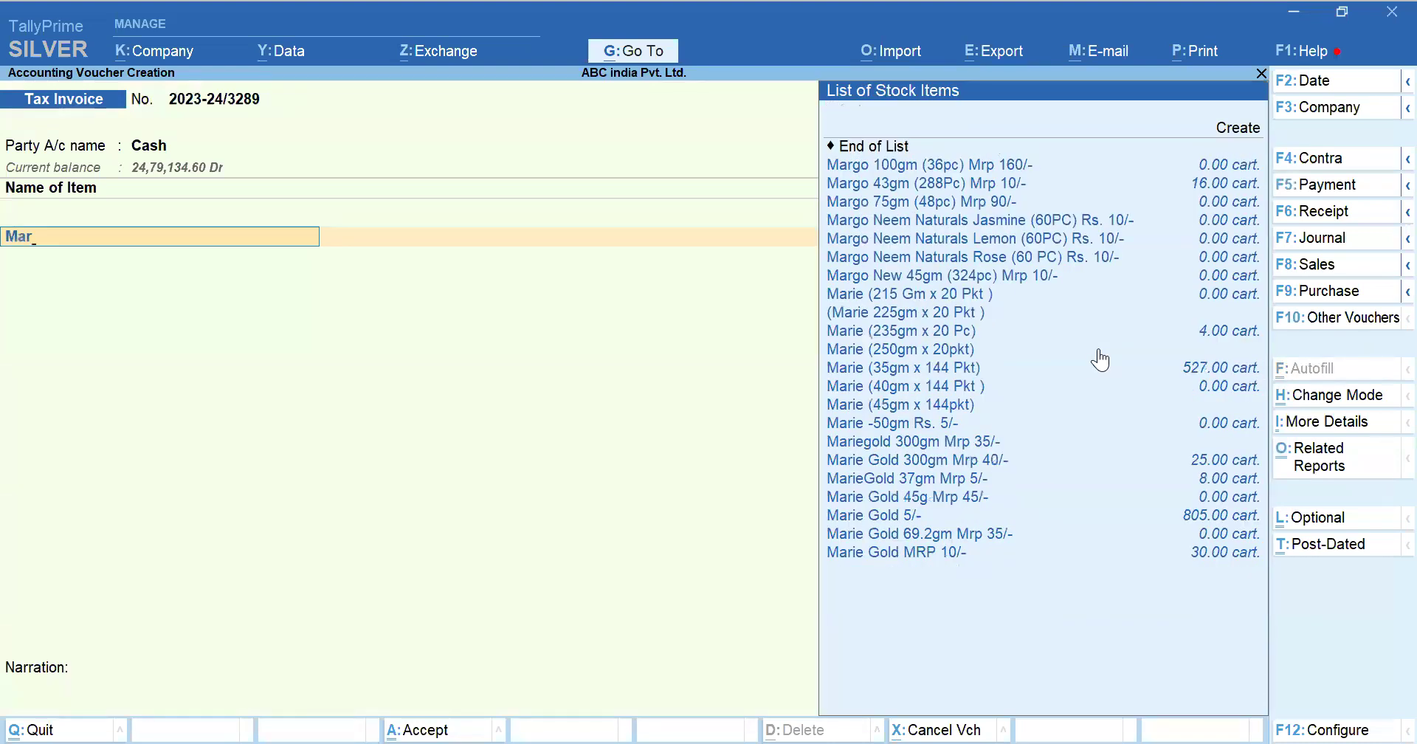
{"action": "key", "text": "Down"}
{"action": "key", "text": "Down"}
{"action": "key", "text": "Down"}
{"action": "key", "text": "Down"}
{"action": "key", "text": "Down"}
{"action": "key", "text": "Down"}
{"action": "key", "text": "Down"}
{"action": "key", "text": "Down"}
{"action": "key", "text": "Down"}
{"action": "key", "text": "Down"}
{"action": "key", "text": "Down"}
{"action": "key", "text": "Down"}
{"action": "key", "text": "Down"}
{"action": "key", "text": "Down"}
{"action": "key", "text": "Down"}
{"action": "key", "text": "Down"}
{"action": "key", "text": "Down"}
{"action": "key", "text": "Down"}
{"action": "key", "text": "Down"}
{"action": "key", "text": "Down"}
{"action": "key", "text": "Down"}
{"action": "key", "text": "Up"}
{"action": "key", "text": "Up"}
{"action": "key", "text": "Up"}
{"action": "key", "text": "Up"}
{"action": "key", "text": "Up"}
{"action": "key", "text": "Up"}
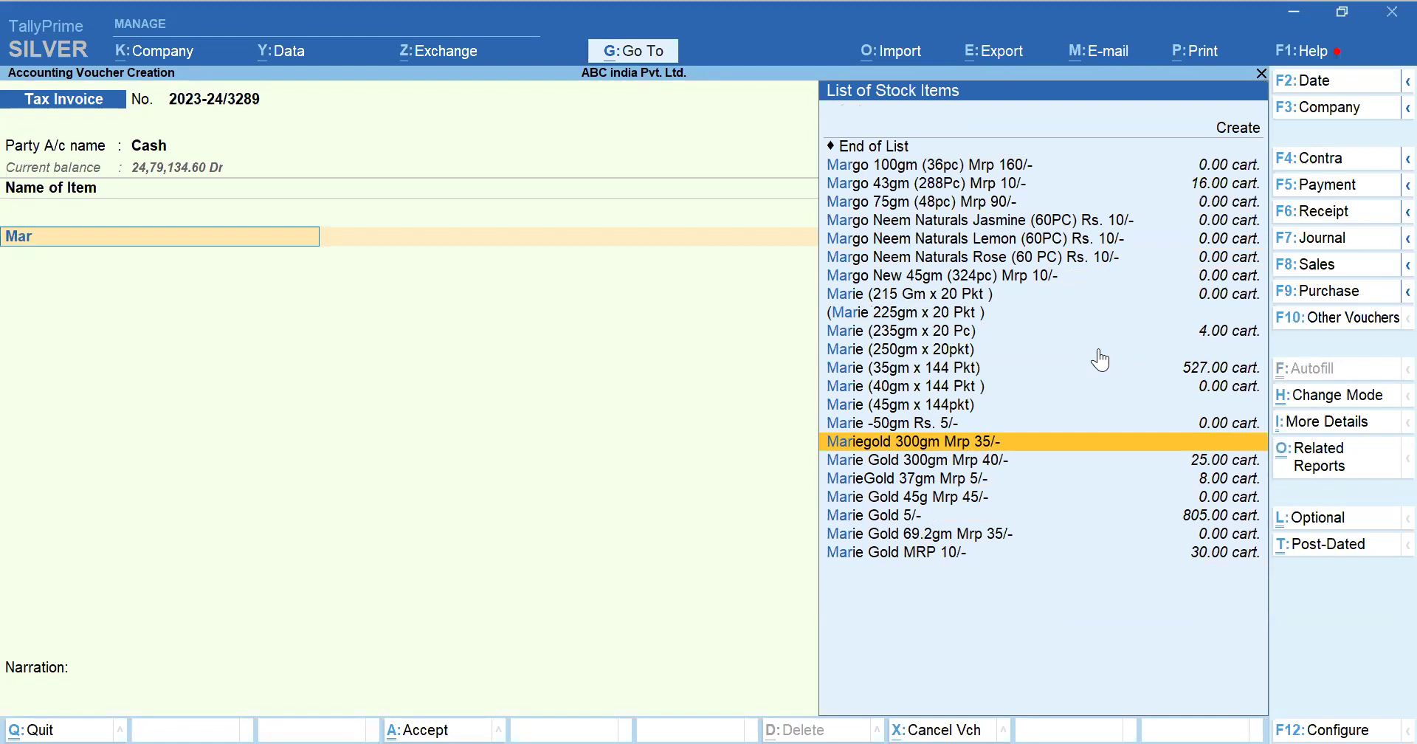
{"action": "key", "text": "Up"}
{"action": "key", "text": "Return"}
{"action": "key", "text": "BackSpace"}
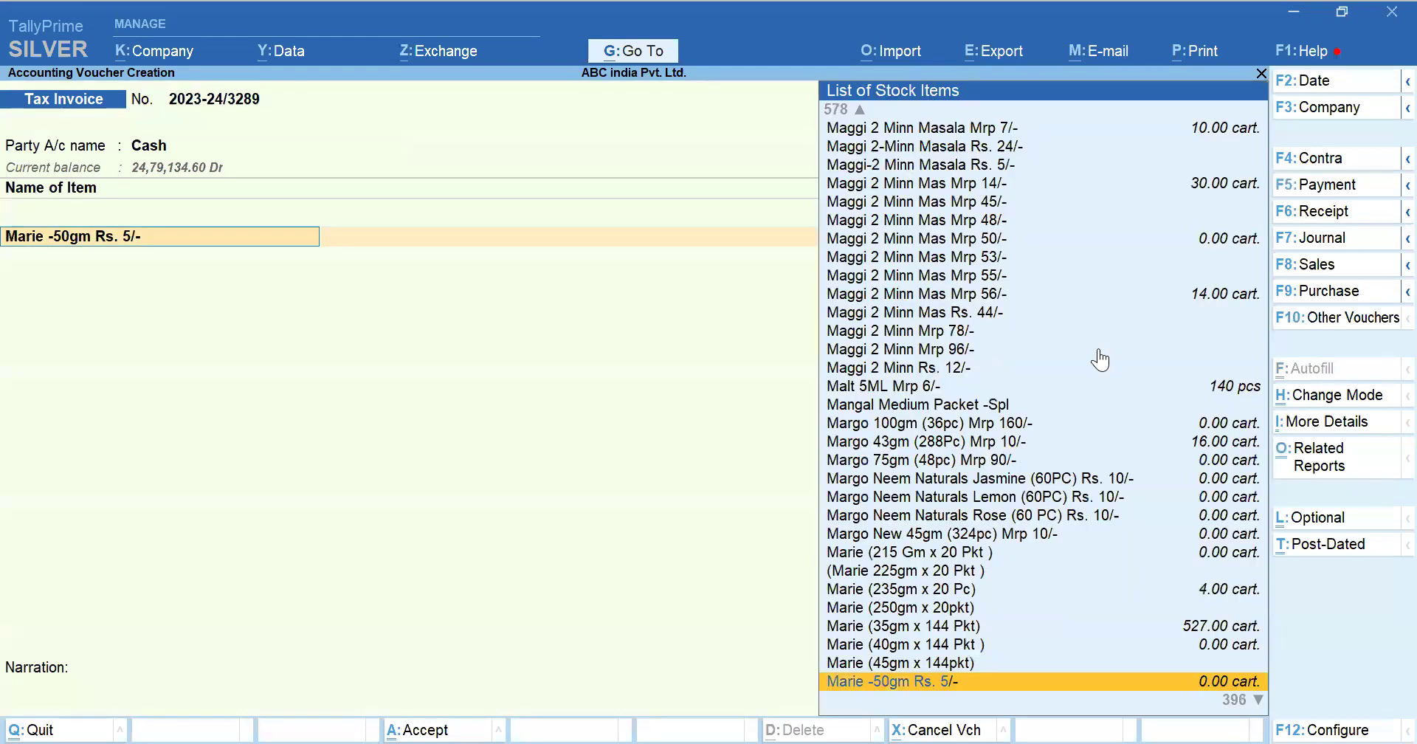
View the selected item's master record, then leave both it and the voucher without saving.
{"action": "key", "text": "ctrl+Return"}
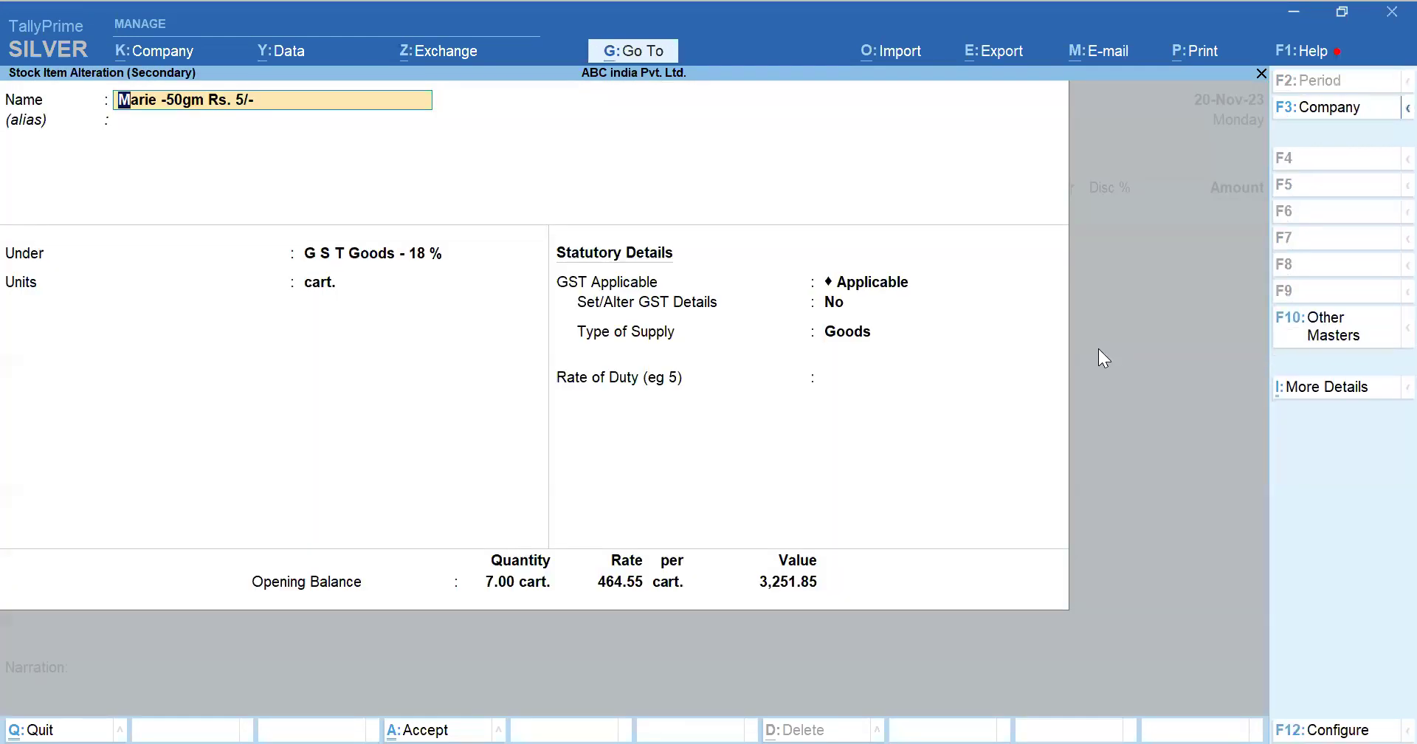
{"action": "key", "text": "Escape"}
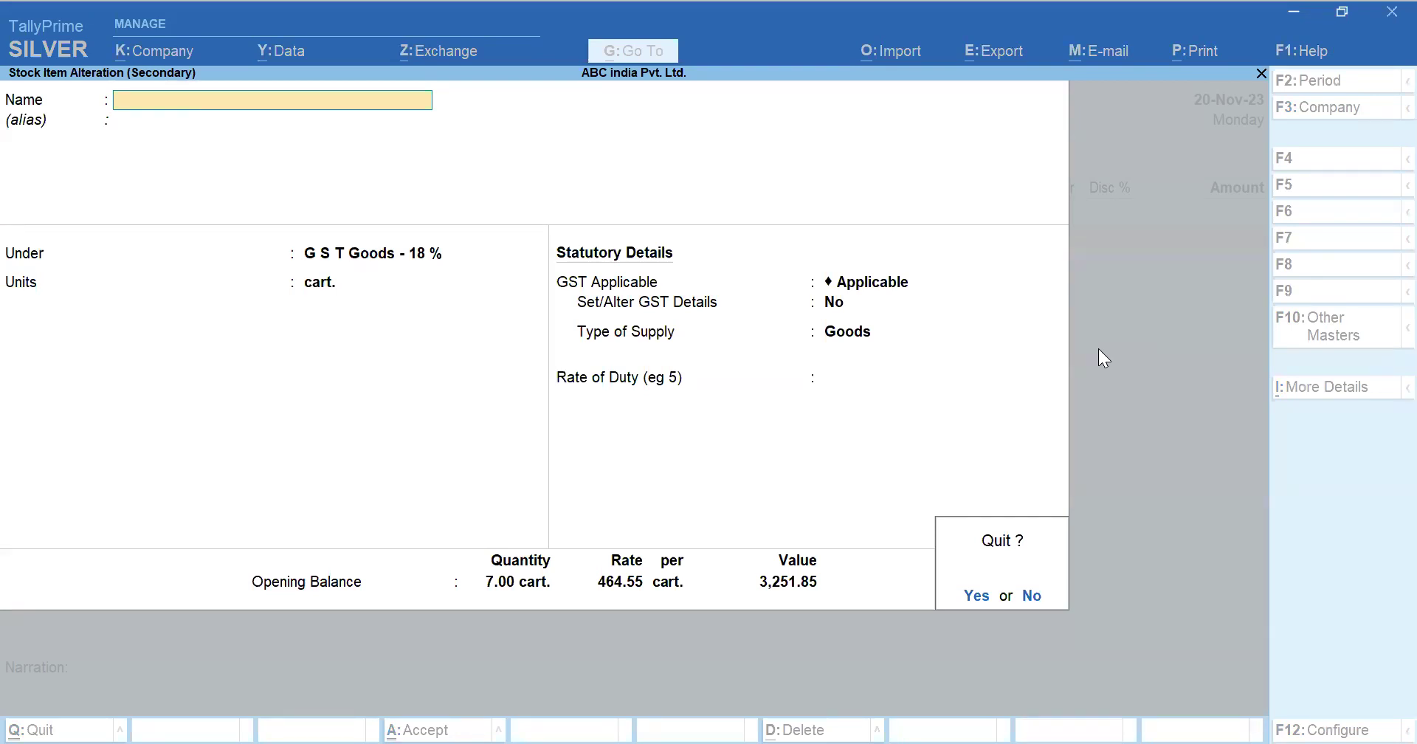
{"action": "key", "text": "Return"}
{"action": "key", "text": "Escape"}
{"action": "key", "text": "Escape"}
{"action": "key", "text": "Return"}
{"action": "key", "text": "Escape"}
{"action": "key", "text": "Escape"}
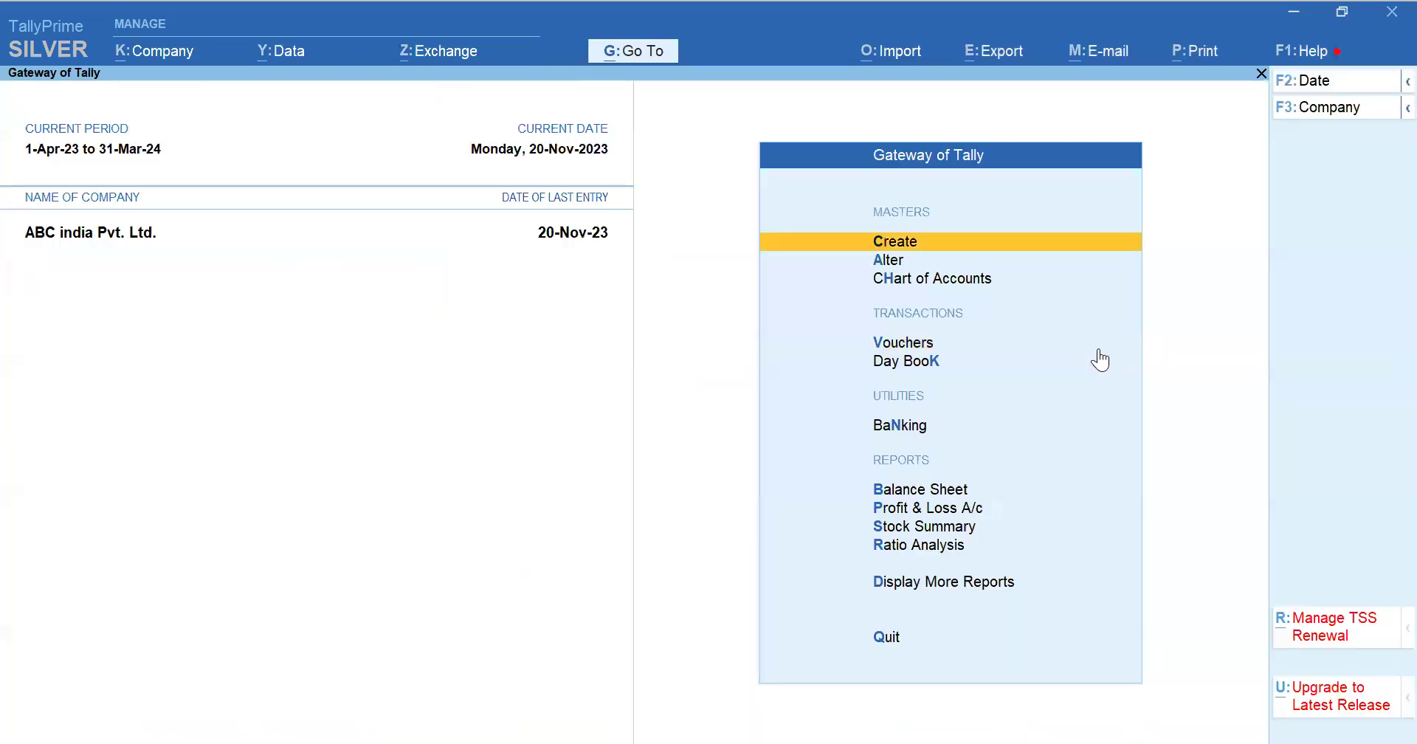
Open the list of stock items from the Chart of Accounts.
{"action": "key", "text": "Down"}
{"action": "key", "text": "Down"}
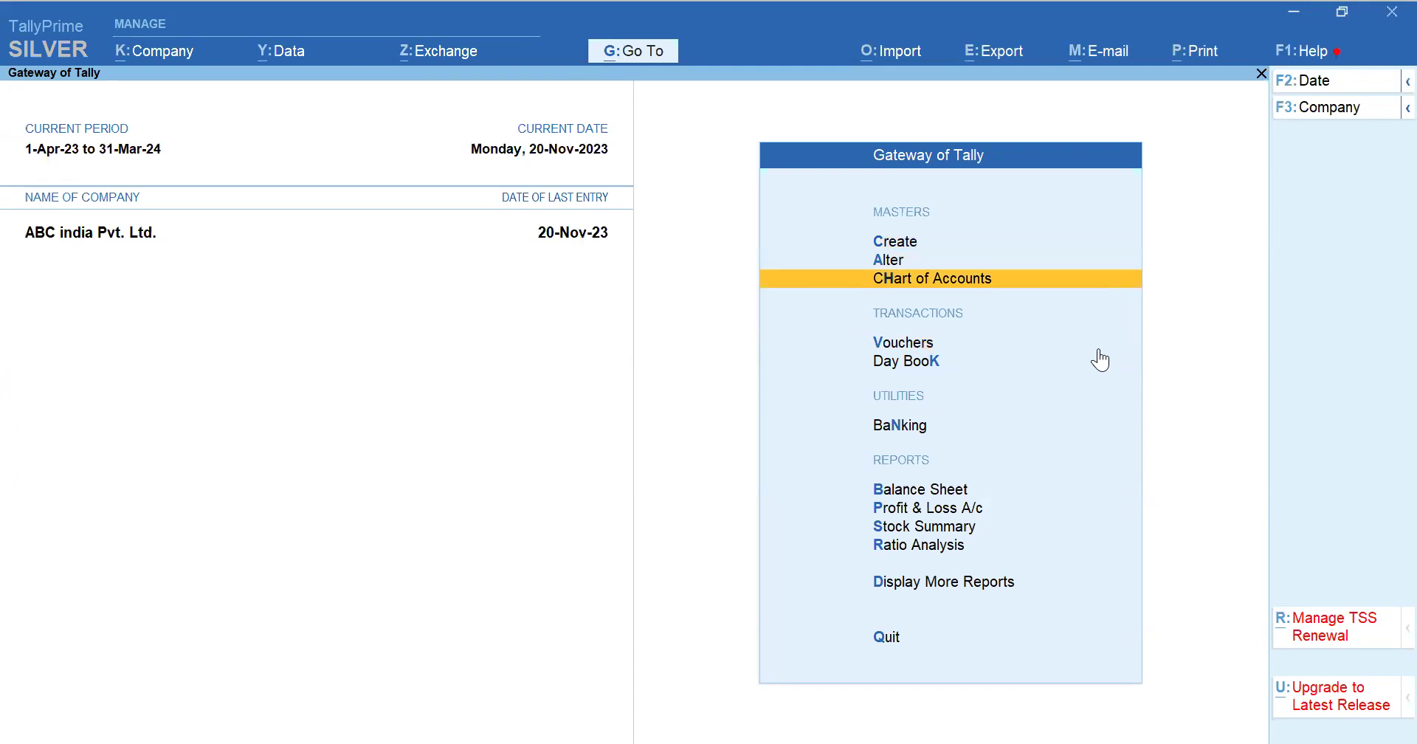
{"action": "key", "text": "Return"}
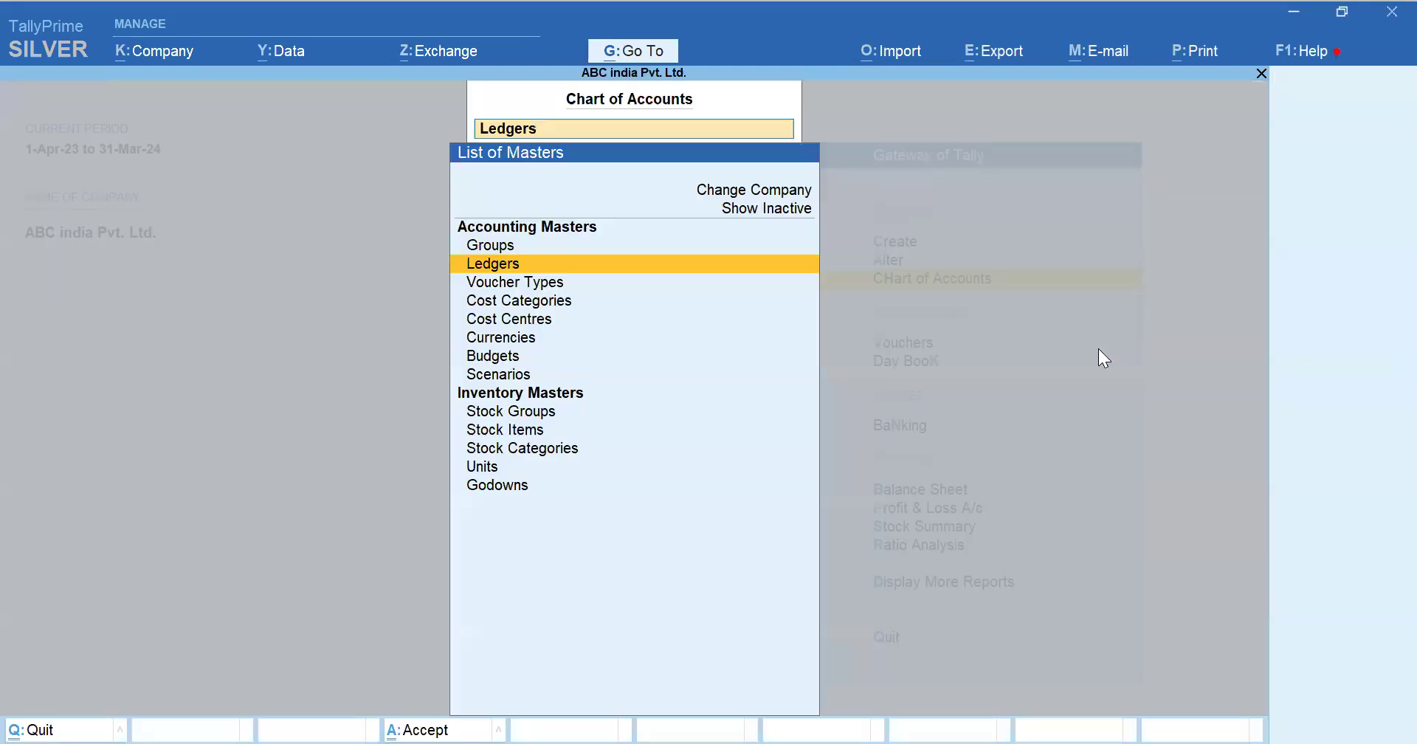
{"action": "key", "text": "Down"}
{"action": "key", "text": "Down"}
{"action": "key", "text": "Down"}
{"action": "key", "text": "Down"}
{"action": "key", "text": "Down"}
{"action": "key", "text": "Down"}
{"action": "key", "text": "Down"}
{"action": "key", "text": "Down"}
{"action": "key", "text": "Down"}
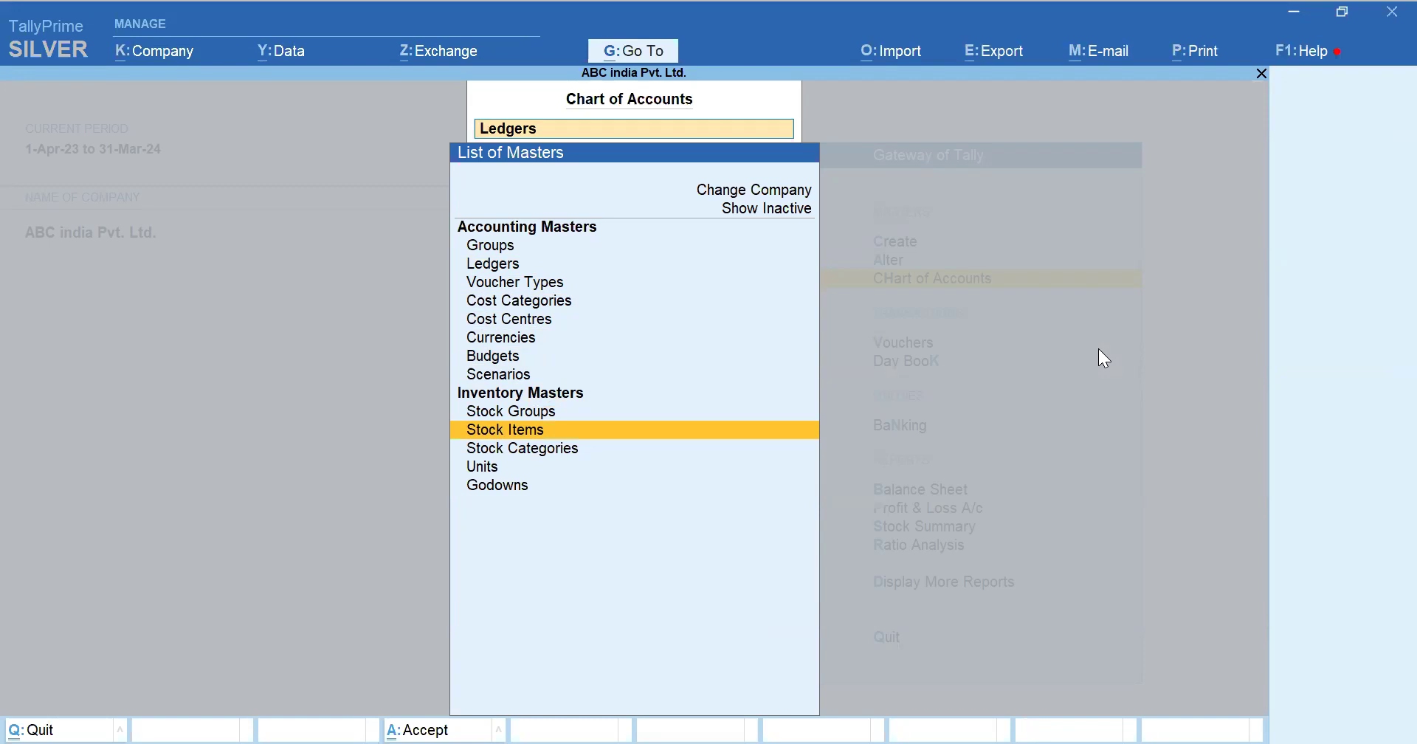
{"action": "key", "text": "Return"}
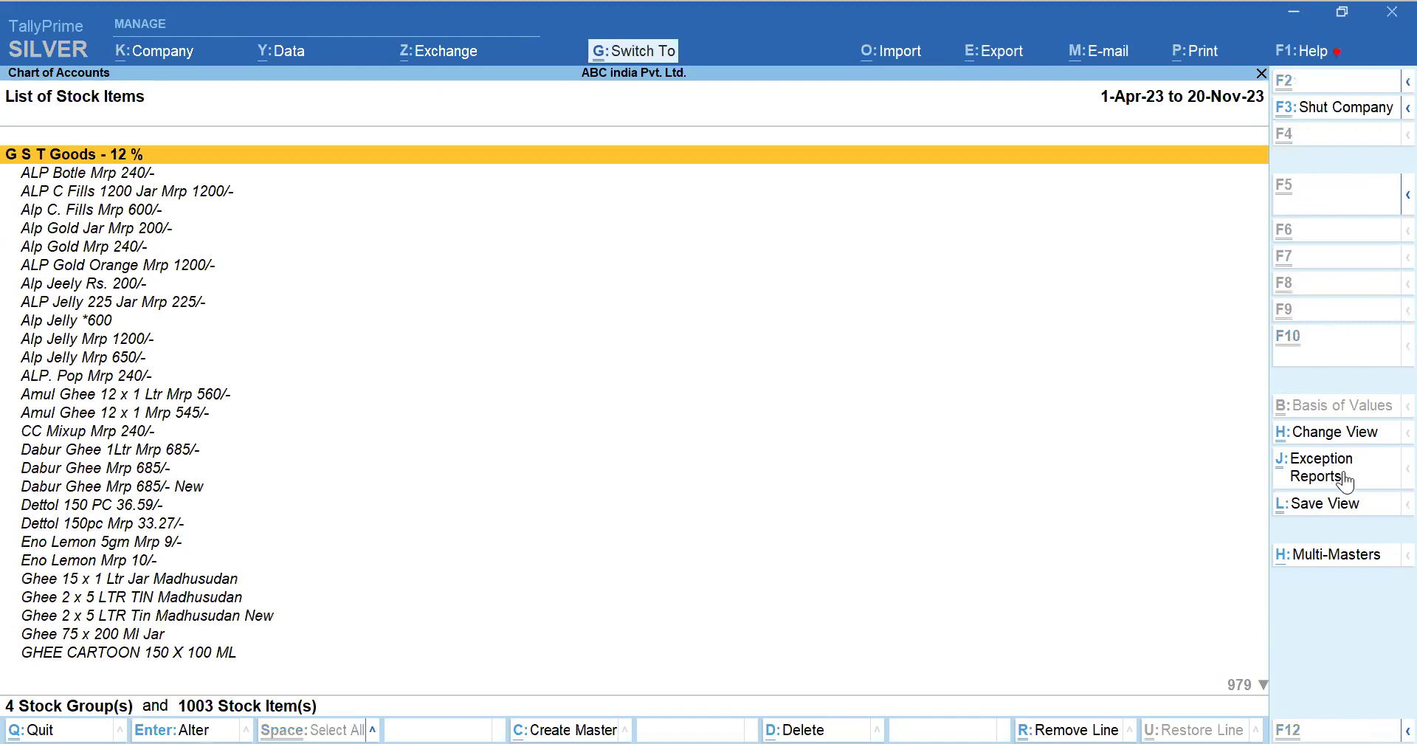
Try to limit the stock item list to used items with the Show Used exception report.
{"action": "key", "text": "ctrl+j"}
{"action": "key", "text": "Escape"}
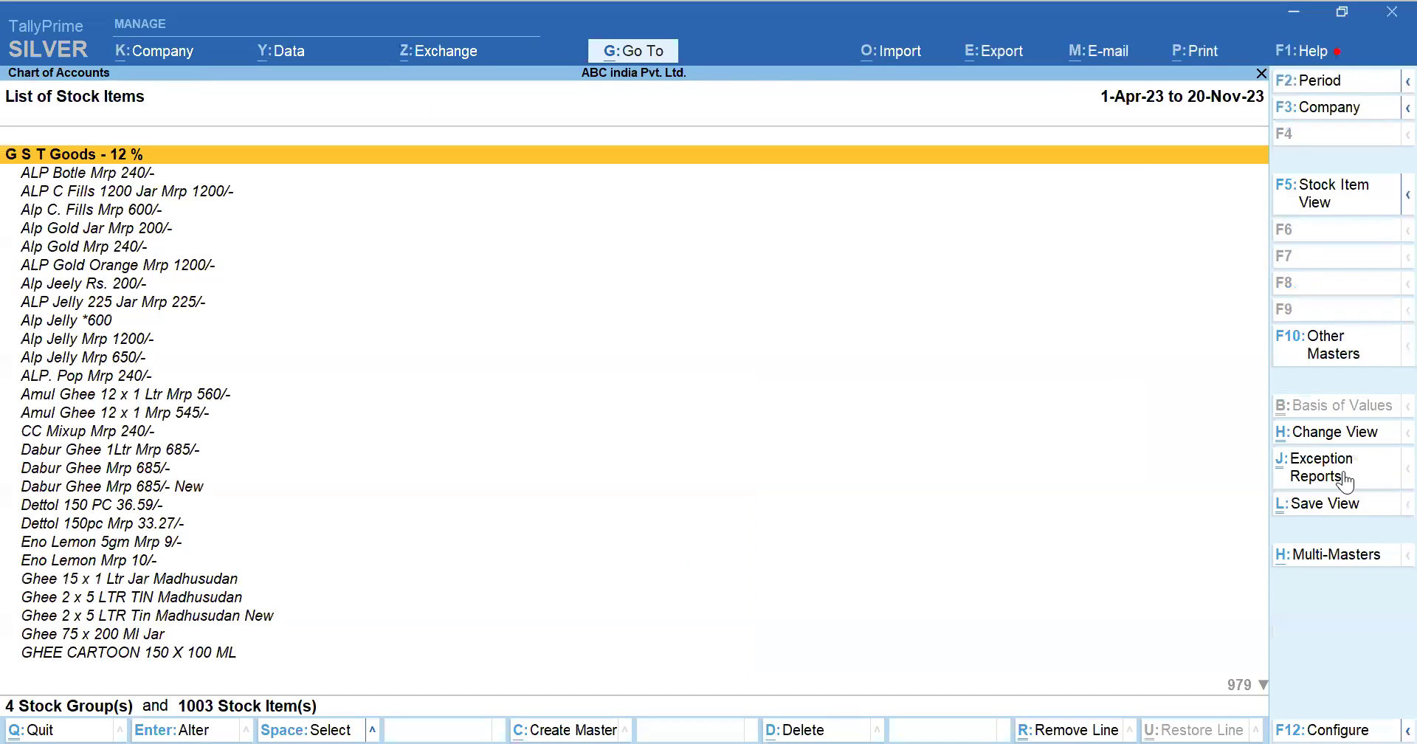
{"action": "left_click", "coordinate": [1318, 481]}
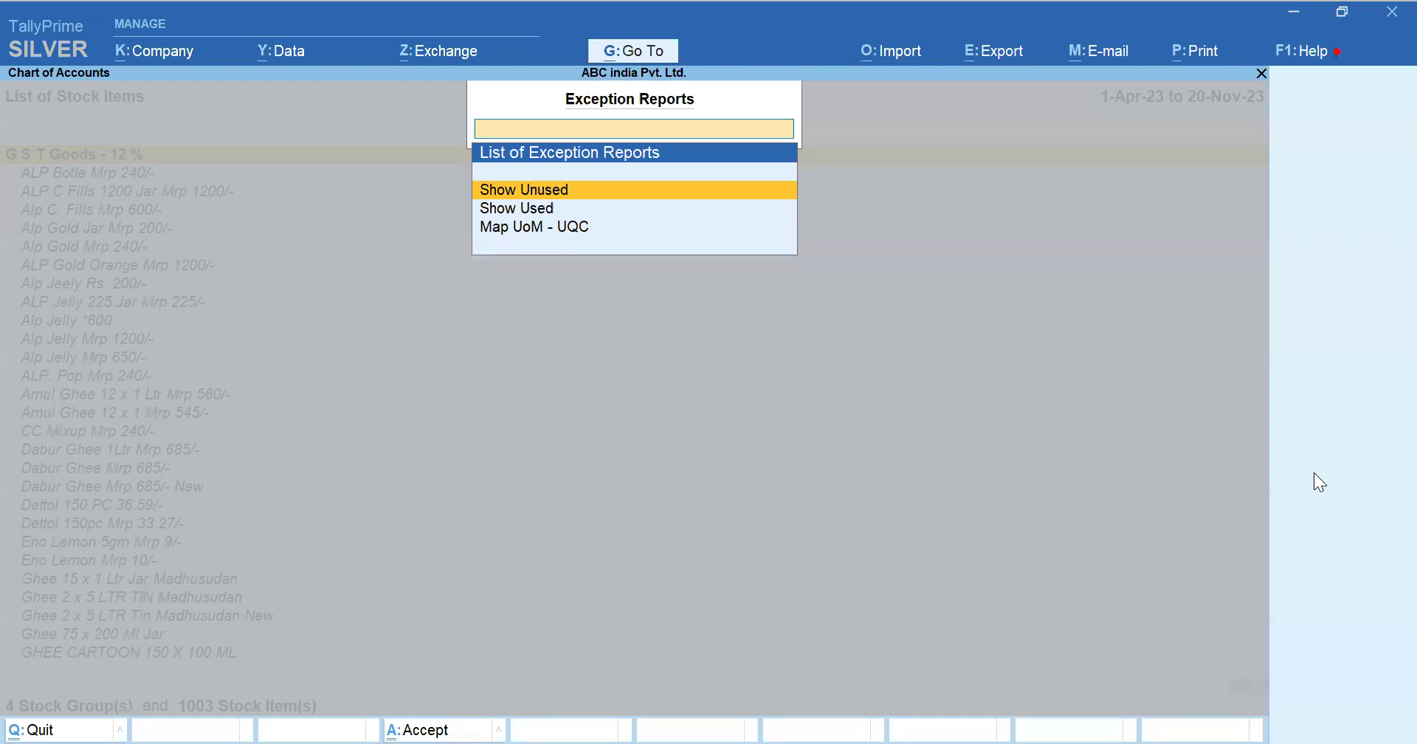
{"action": "key", "text": "Down"}
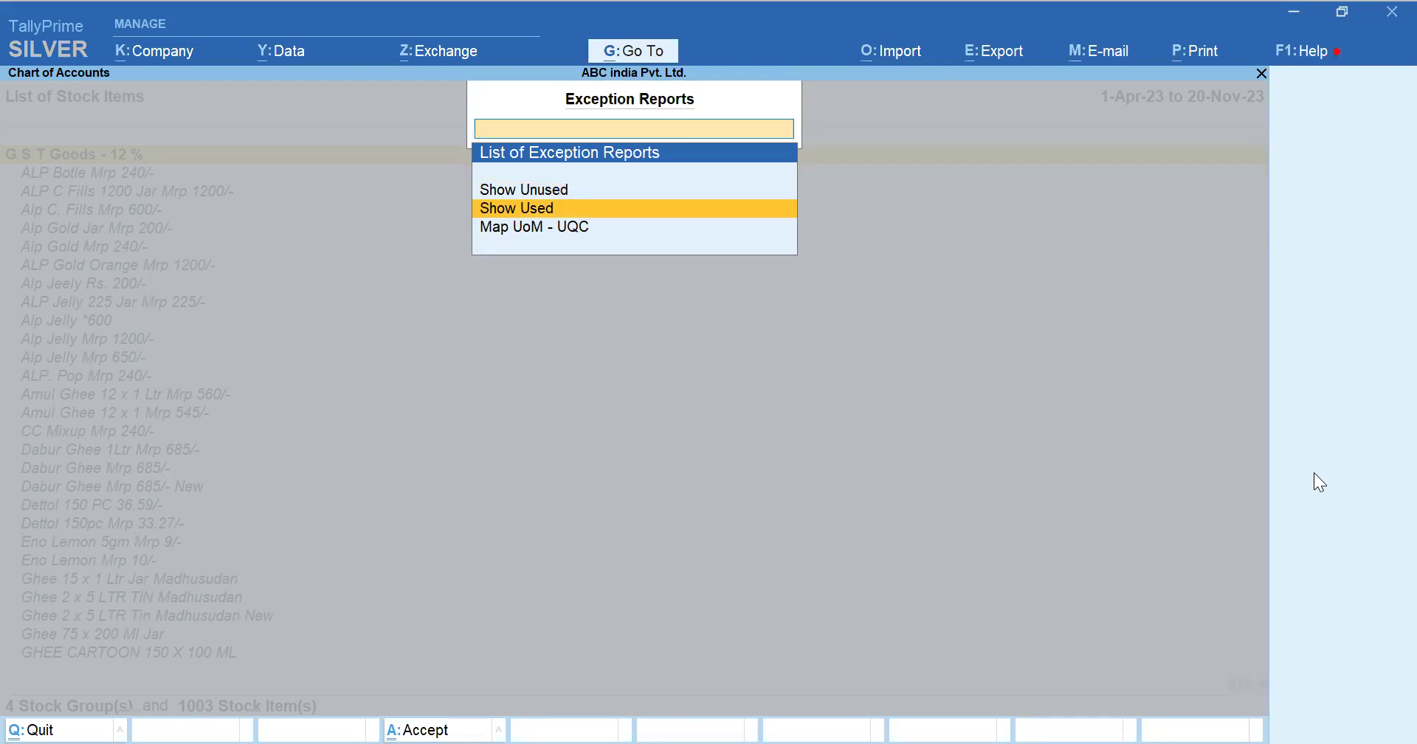
{"action": "key", "text": "Return"}
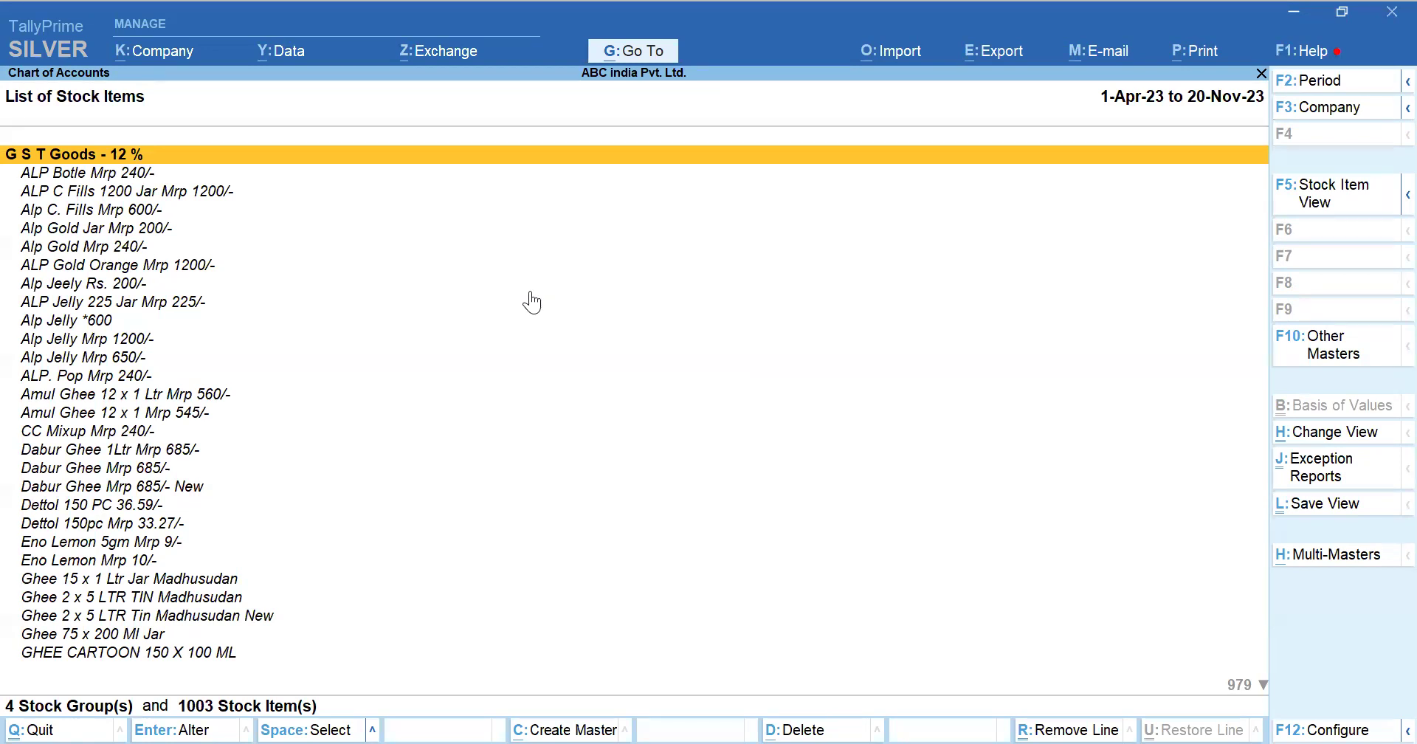
{"action": "key", "text": "super+shift+s"}
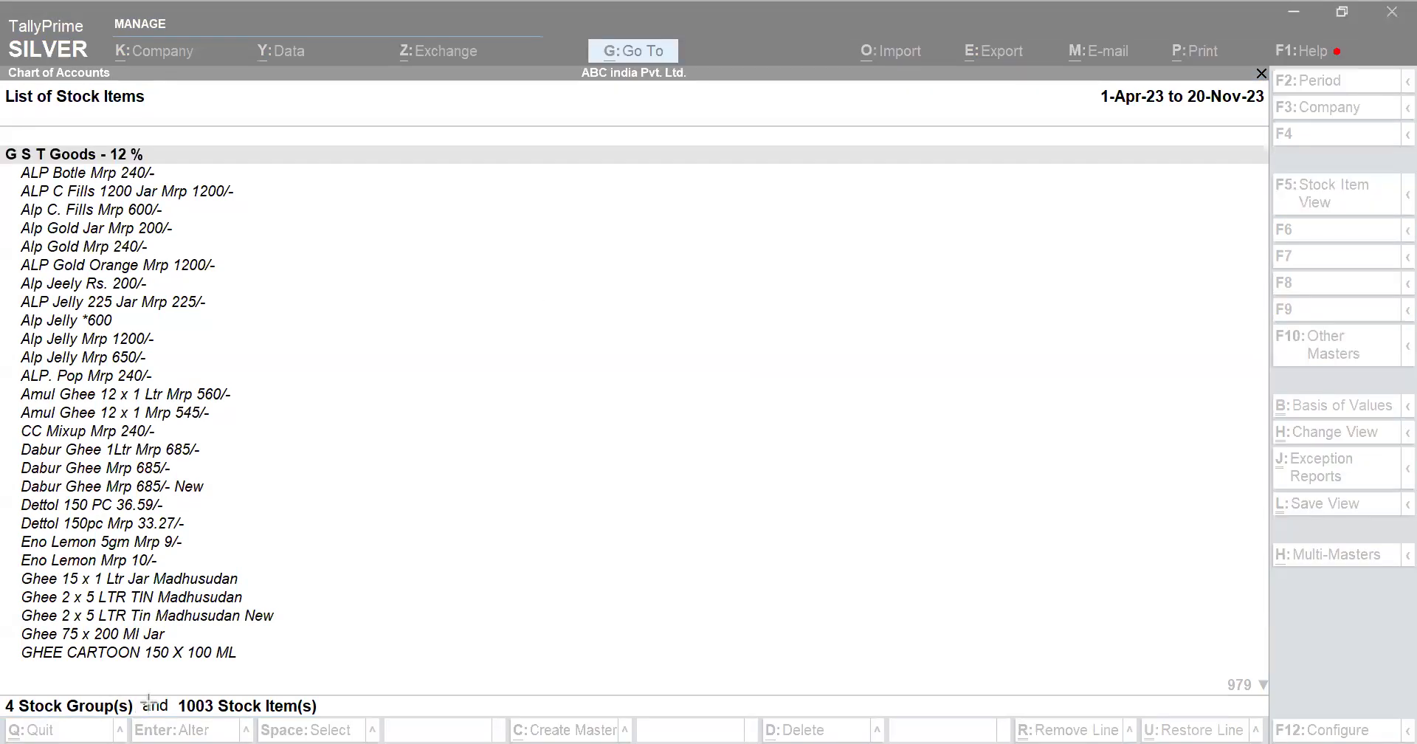
{"action": "left_click_drag", "start_coordinate": [170, 691], "coordinate": [336, 720]}
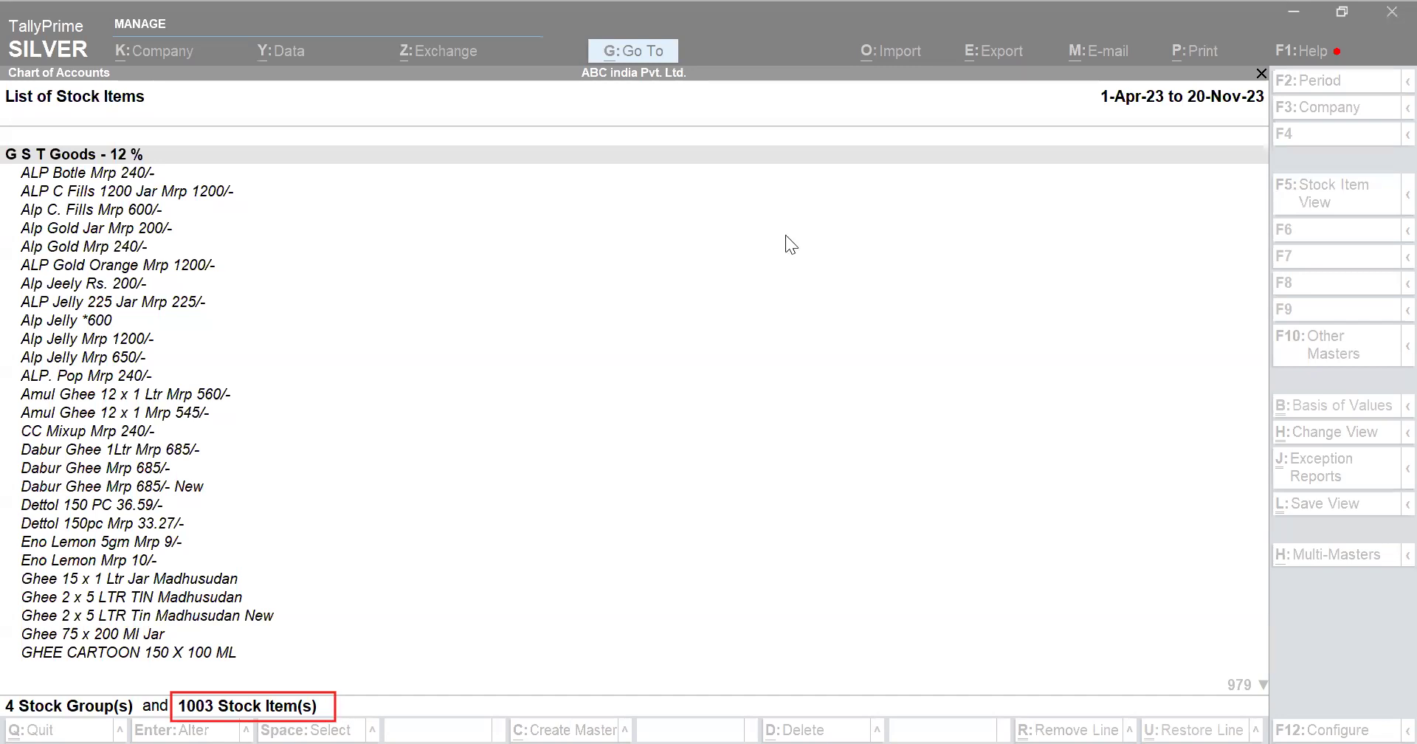
Filter the full stock item list with the Show Used exception report.
{"action": "left_click", "coordinate": [1312, 463]}
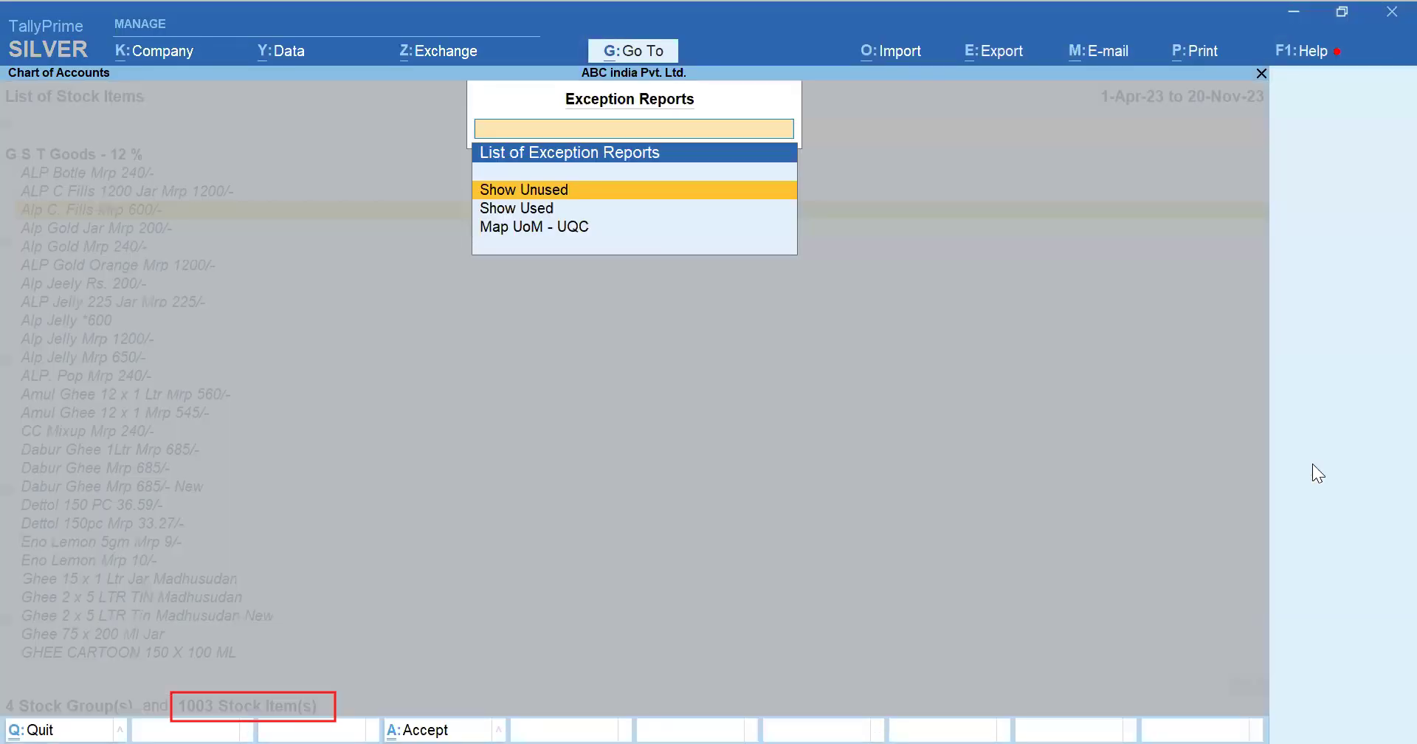
{"action": "key", "text": "Return"}
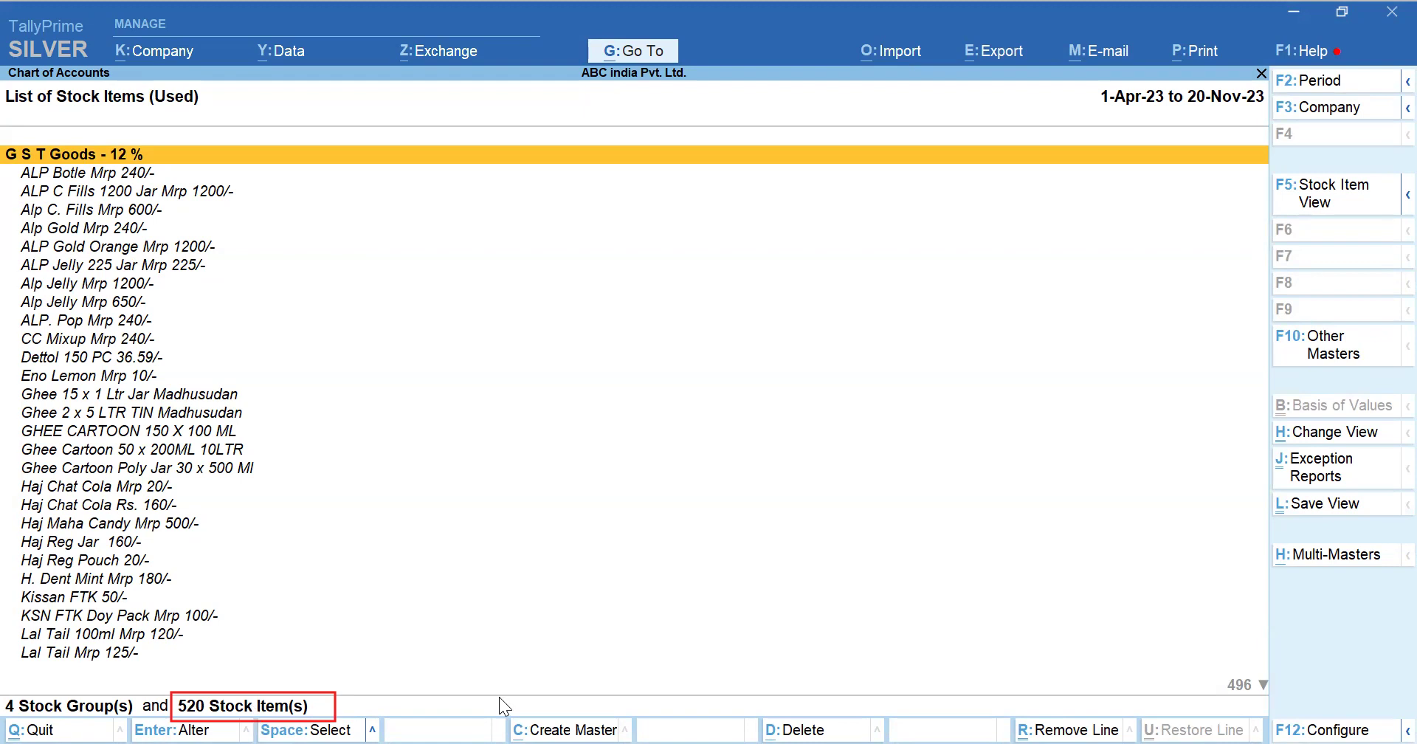
Apply the Show Unused exception report to the stock item list and delete the item 1 Ka 2 Food Mix Mrp 1/-.
{"action": "left_click", "coordinate": [1300, 469]}
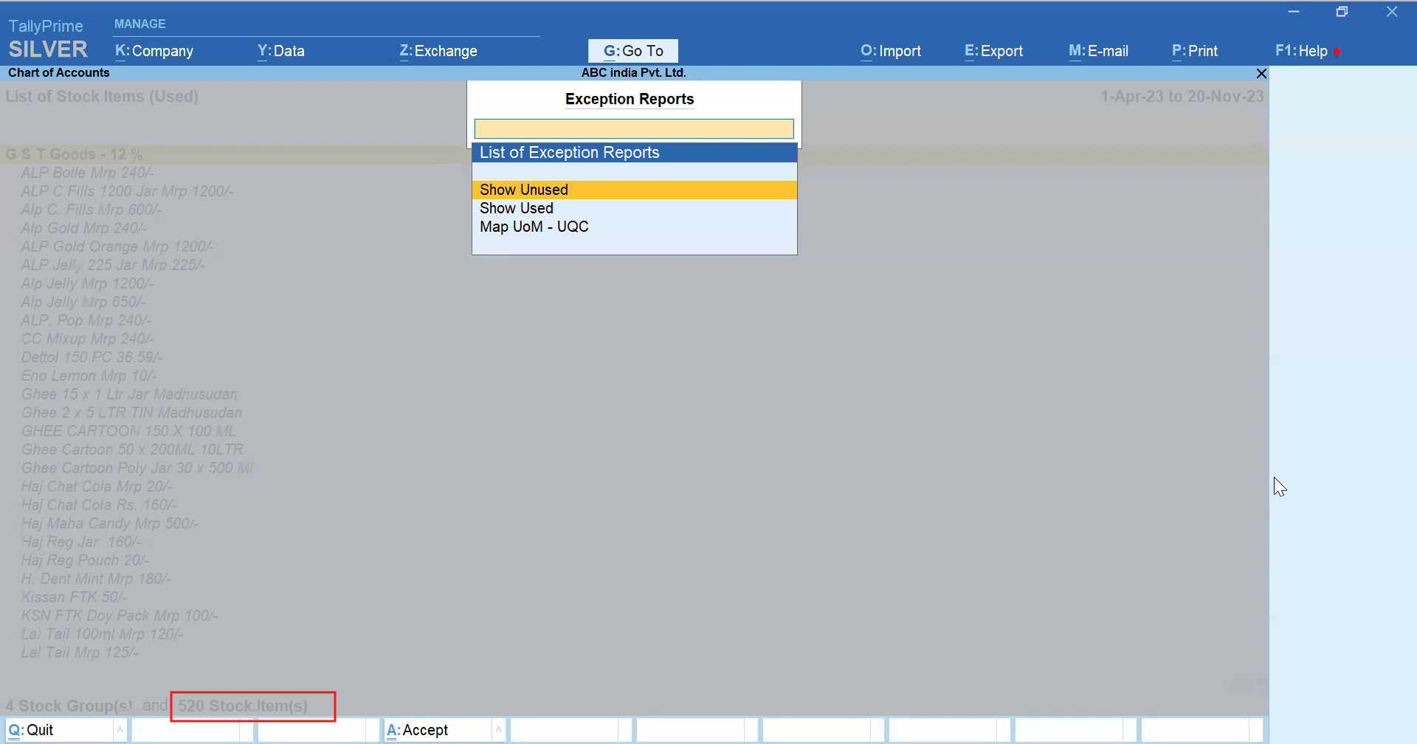
{"action": "key", "text": "Return"}
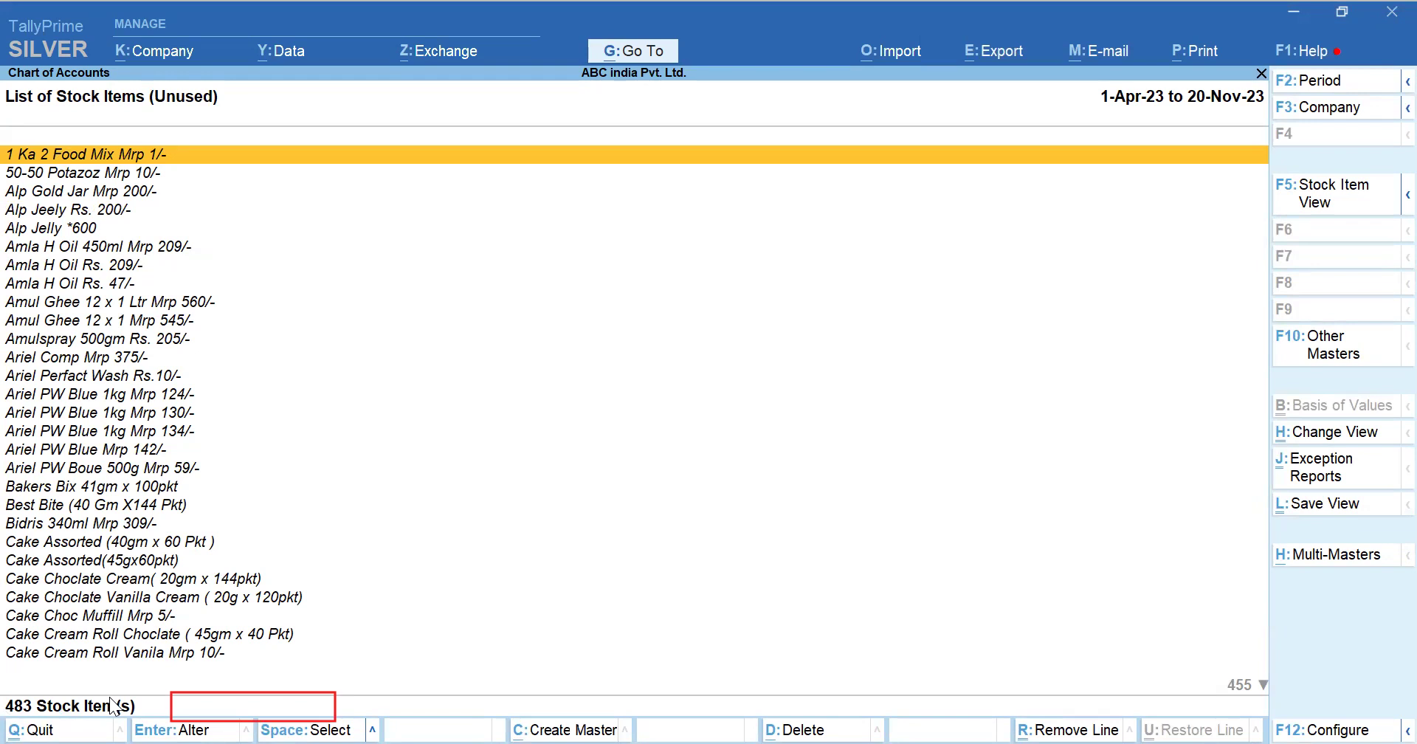
{"action": "key", "text": "Return"}
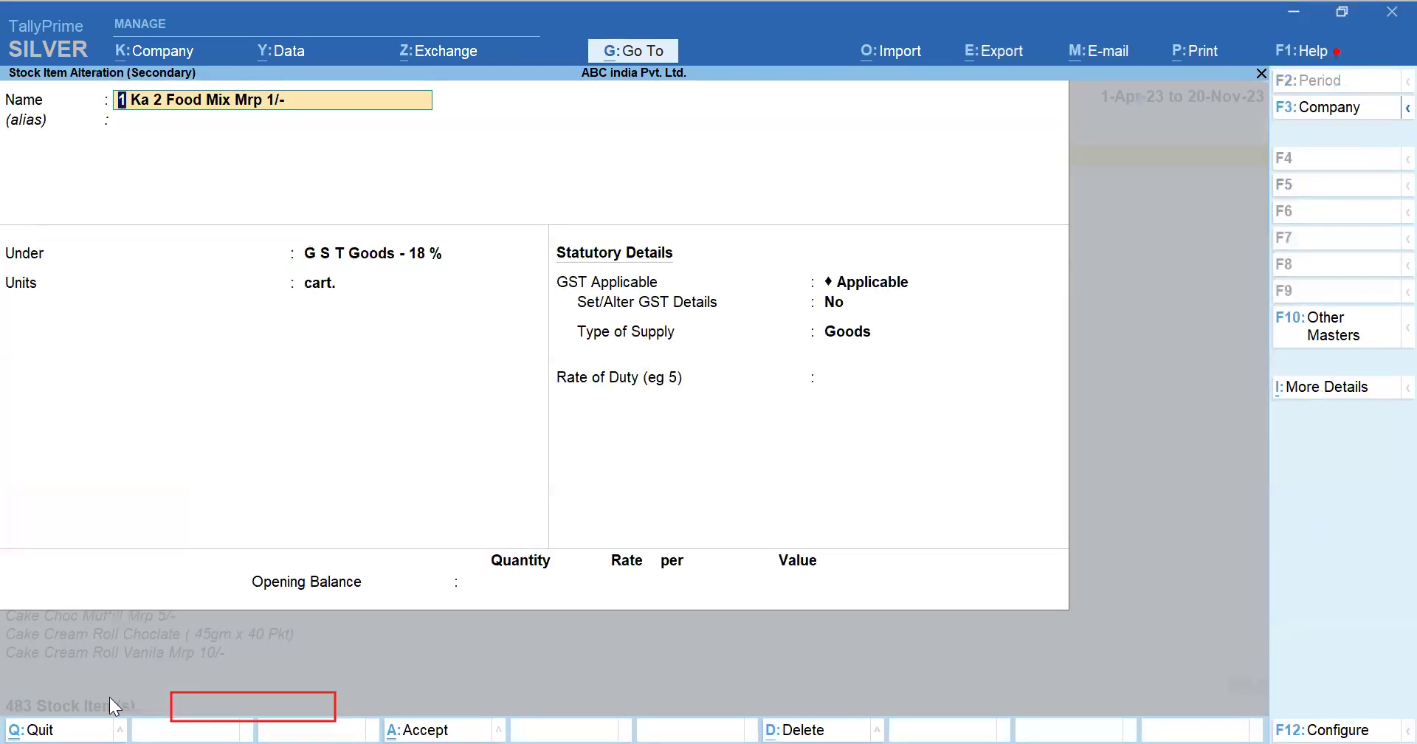
{"action": "key", "text": "alt+d"}
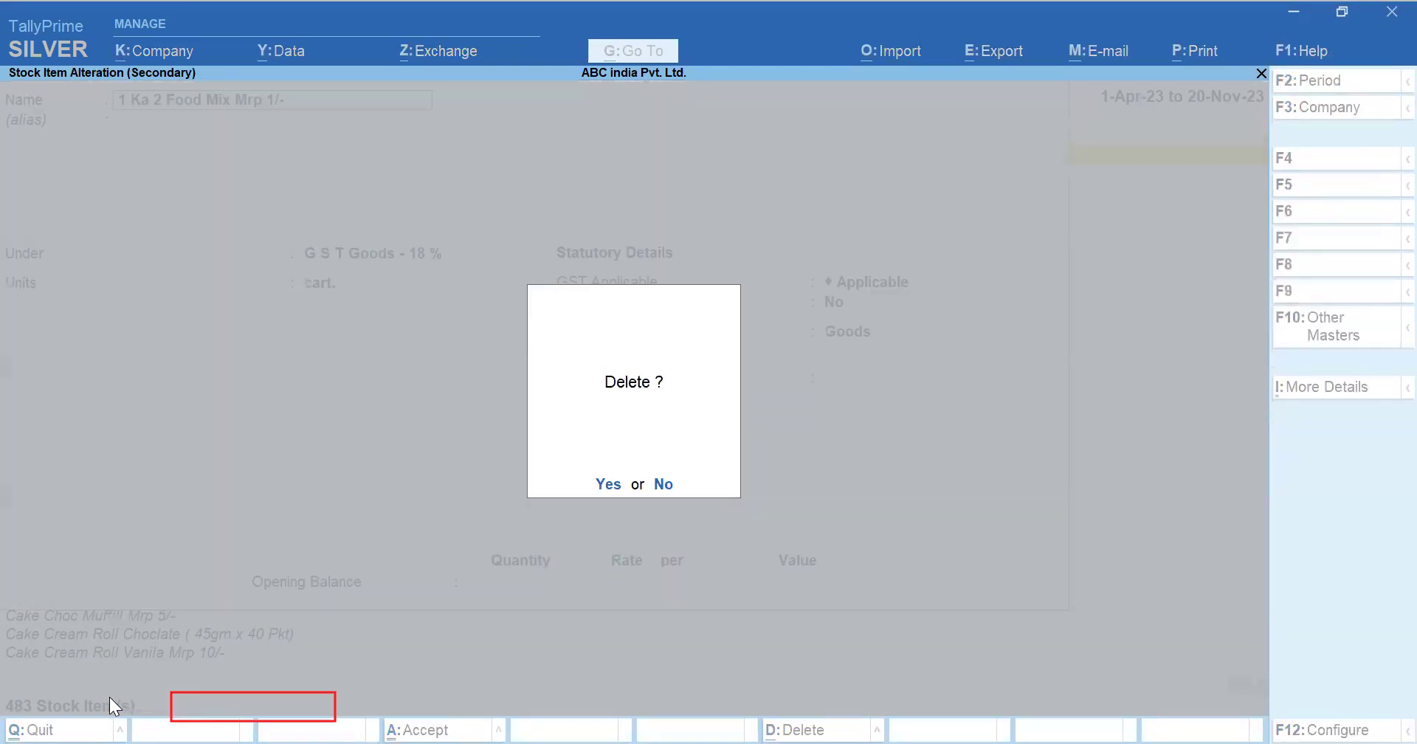
{"action": "key", "text": "y"}
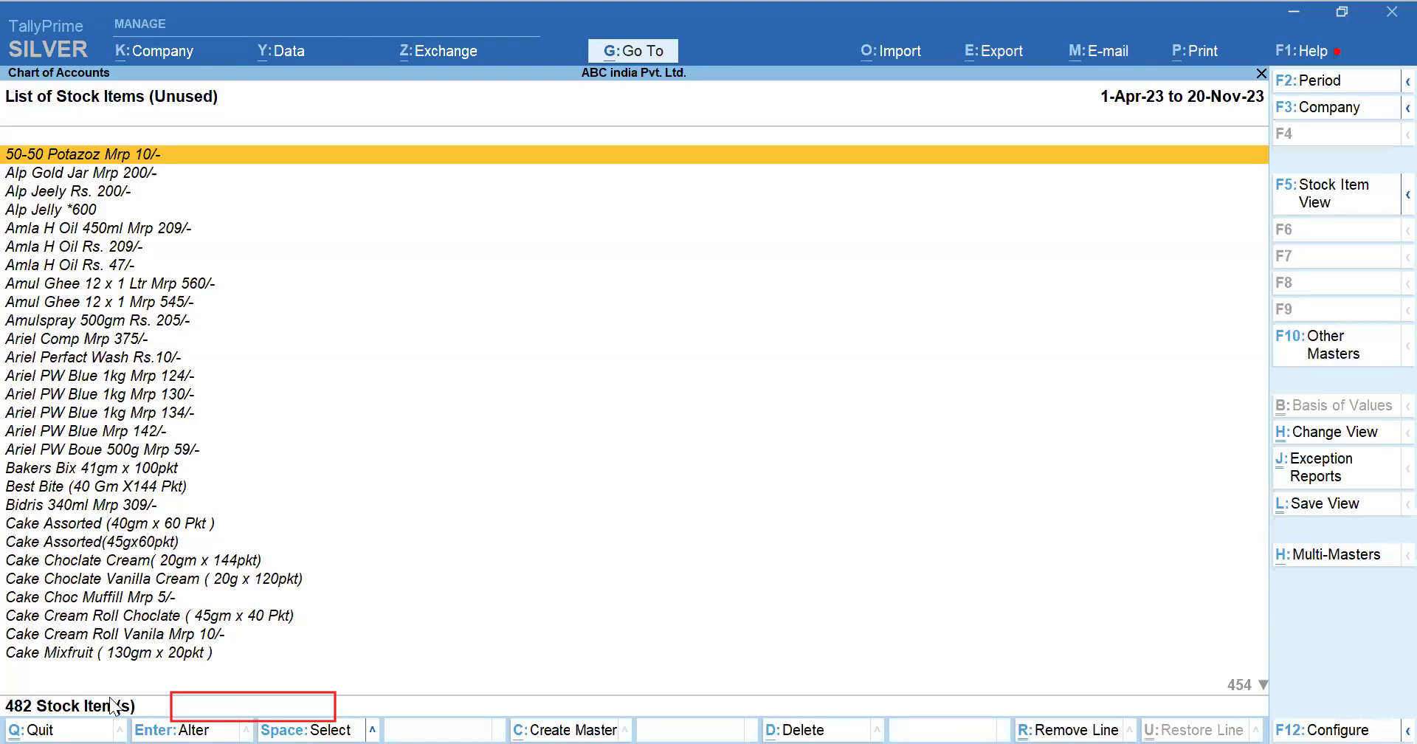
Delete the unused stock item 50-50 Potazoz Mrp 10/- from its master record.
{"action": "key", "text": "ctrl"}
{"action": "key", "text": "Return"}
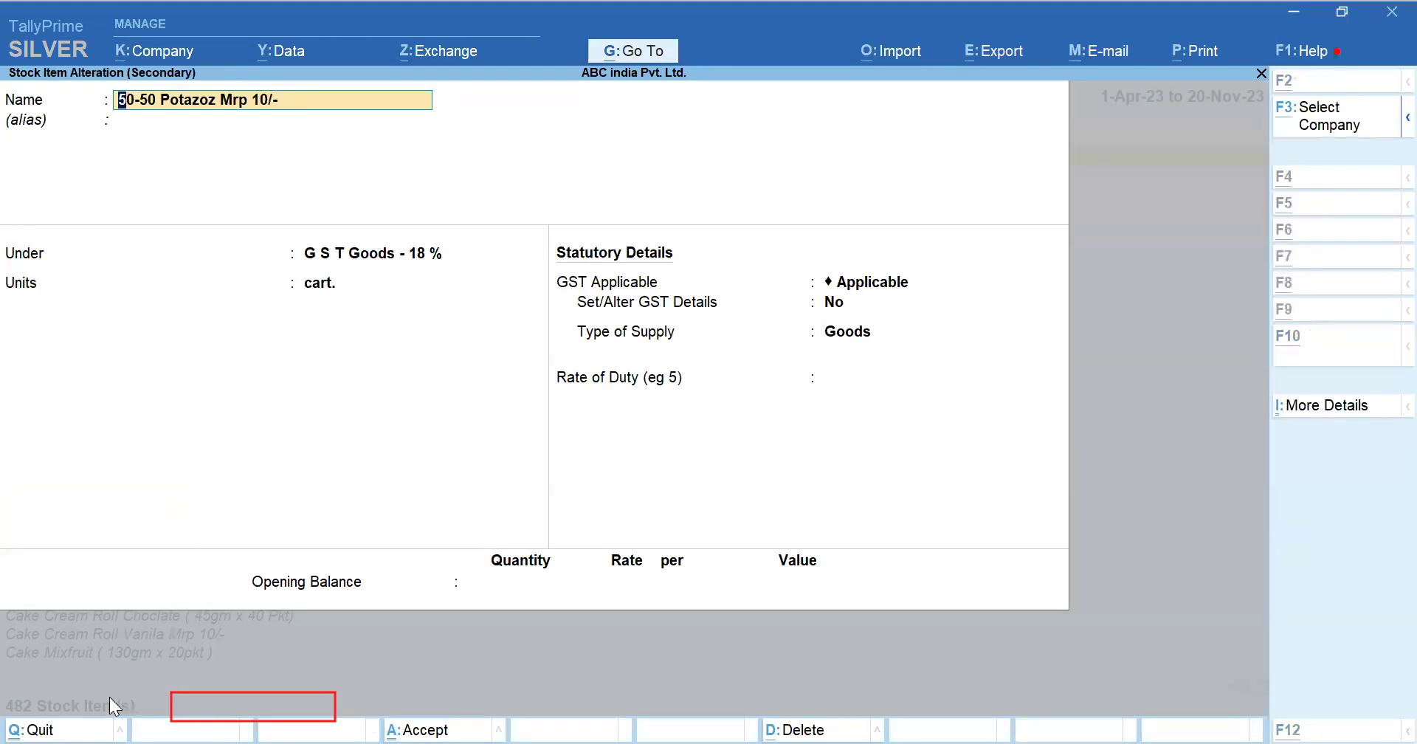
{"action": "key", "text": "alt+d"}
{"action": "key", "text": "y"}
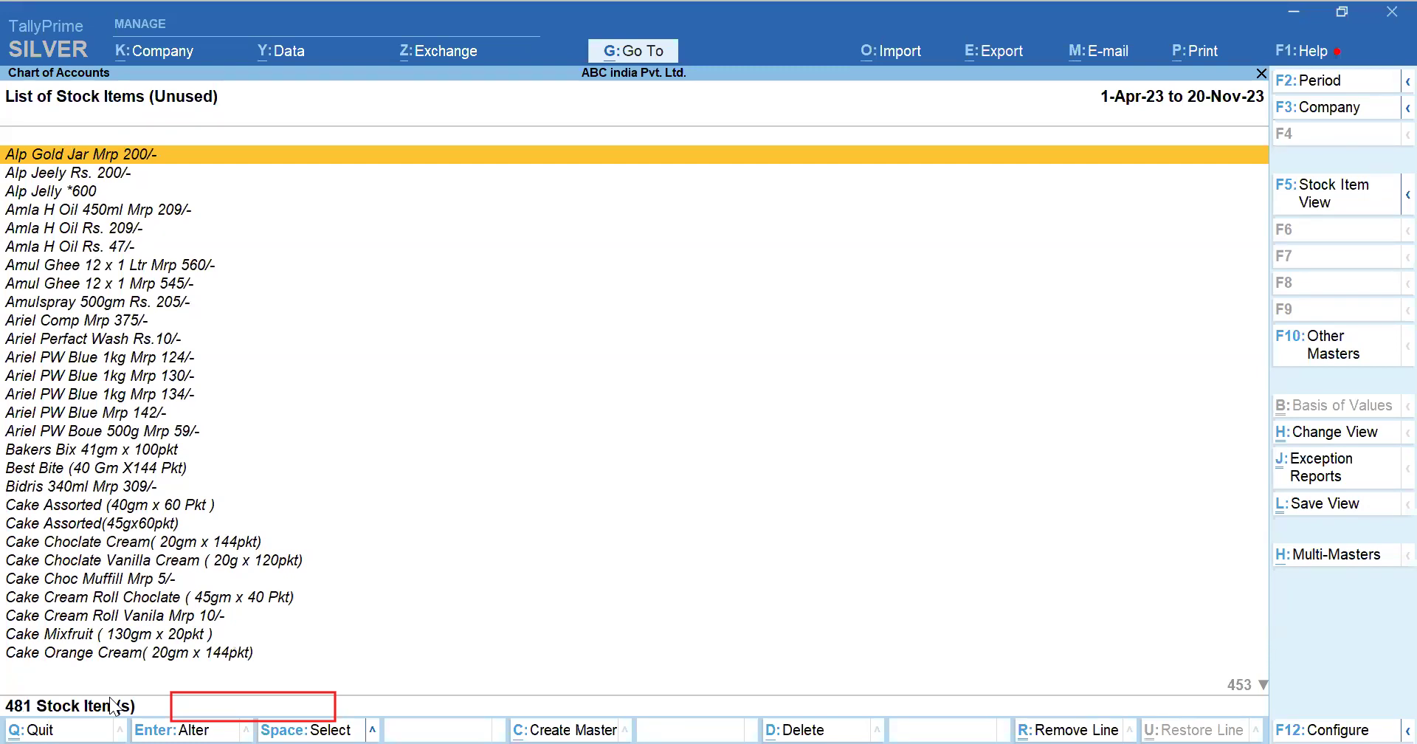
Select all remaining items in the unused stock item list and delete them together.
{"action": "key", "text": "ctrl"}
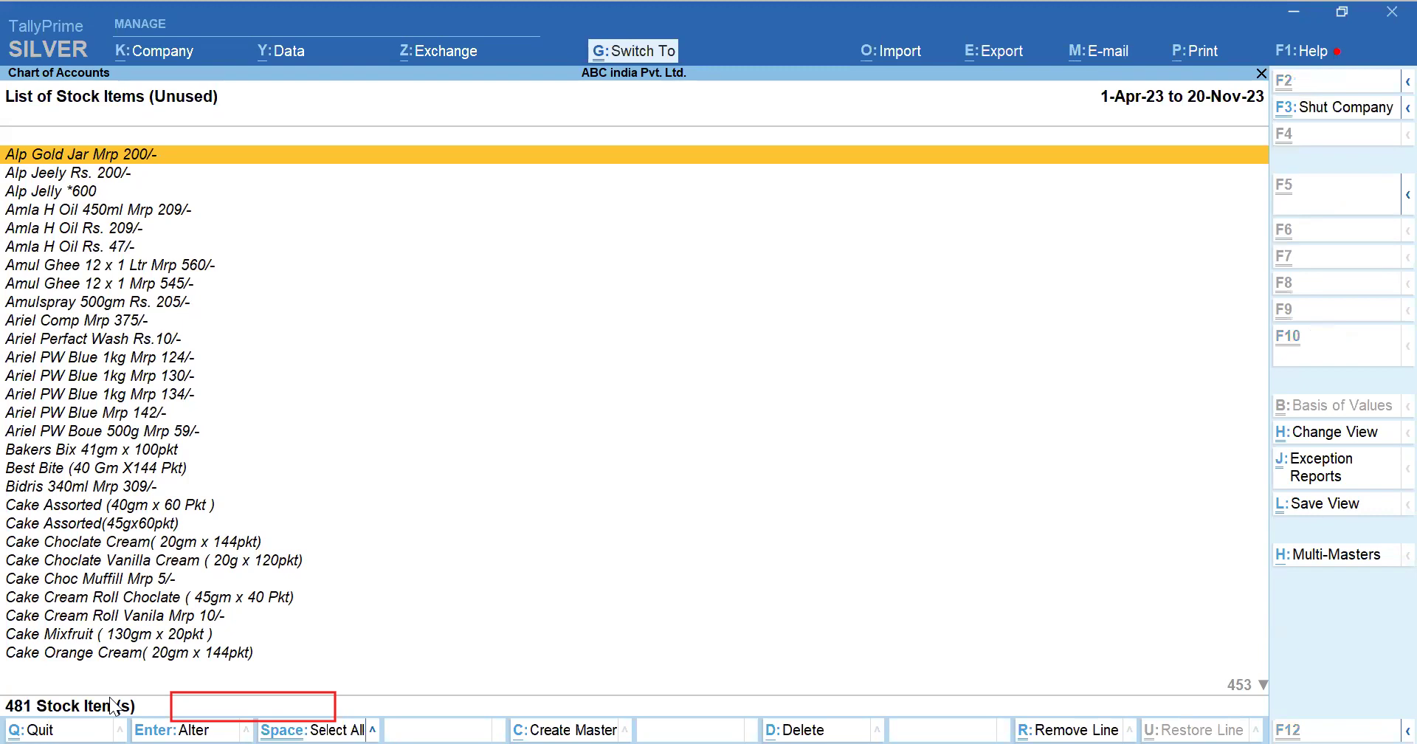
{"action": "key", "text": "ctrl+space"}
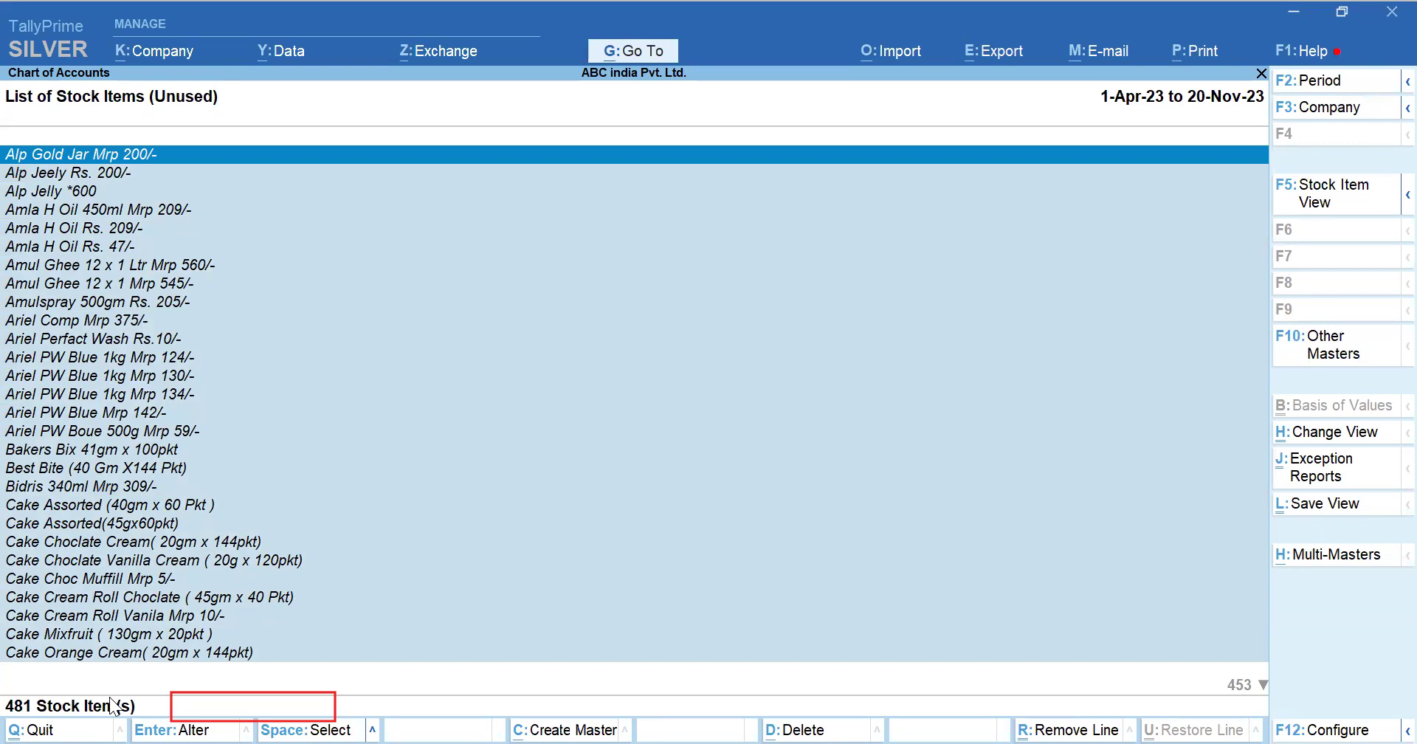
{"action": "key", "text": "Down"}
{"action": "key", "text": "Down"}
{"action": "key", "text": "Down"}
{"action": "key", "text": "Down"}
{"action": "key", "text": "Down"}
{"action": "key", "text": "Down"}
{"action": "key", "text": "Down"}
{"action": "key", "text": "Down"}
{"action": "key", "text": "Down"}
{"action": "key", "text": "Down"}
{"action": "key", "text": "Down"}
{"action": "key", "text": "Down"}
{"action": "key", "text": "Down"}
{"action": "key", "text": "Down"}
{"action": "key", "text": "Down"}
{"action": "key", "text": "Down"}
{"action": "key", "text": "Down"}
{"action": "key", "text": "Down"}
{"action": "key", "text": "Down"}
{"action": "key", "text": "Down"}
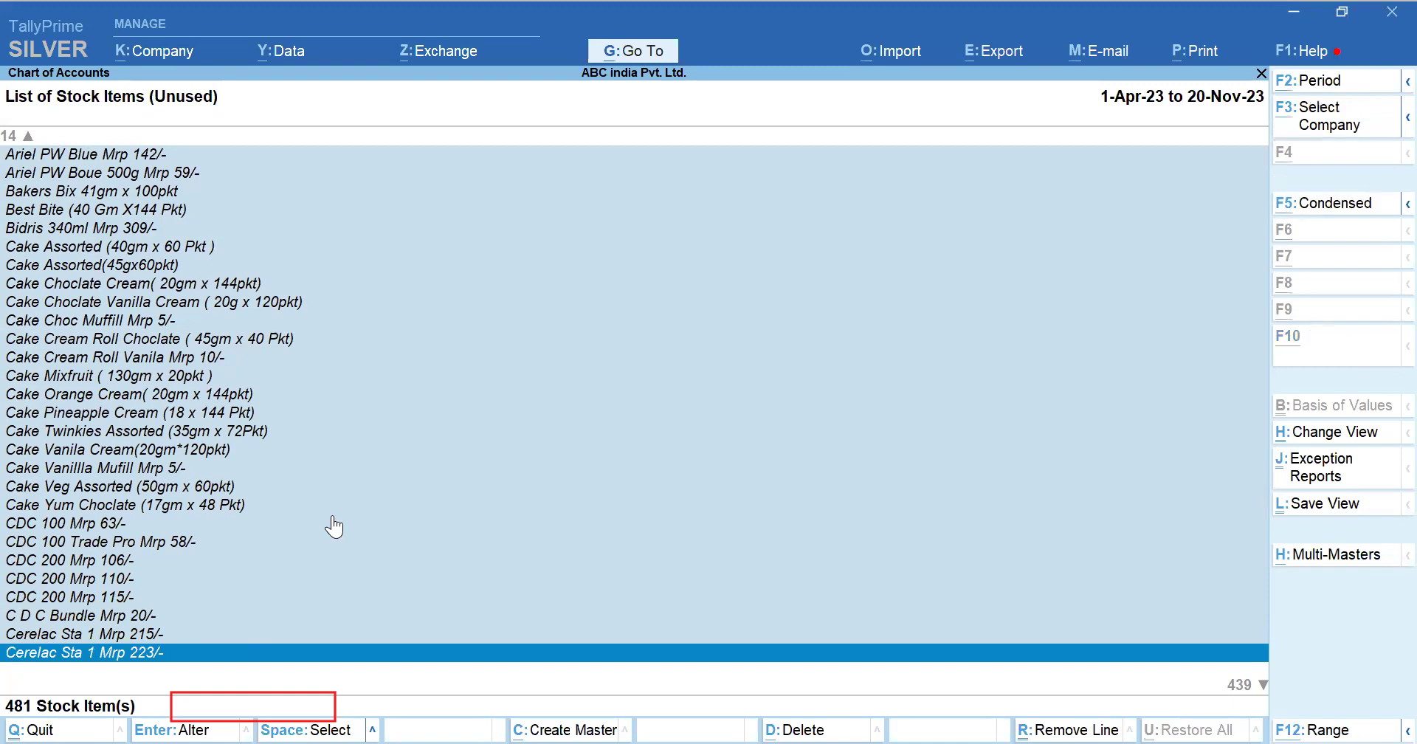
{"action": "key", "text": "alt+d"}
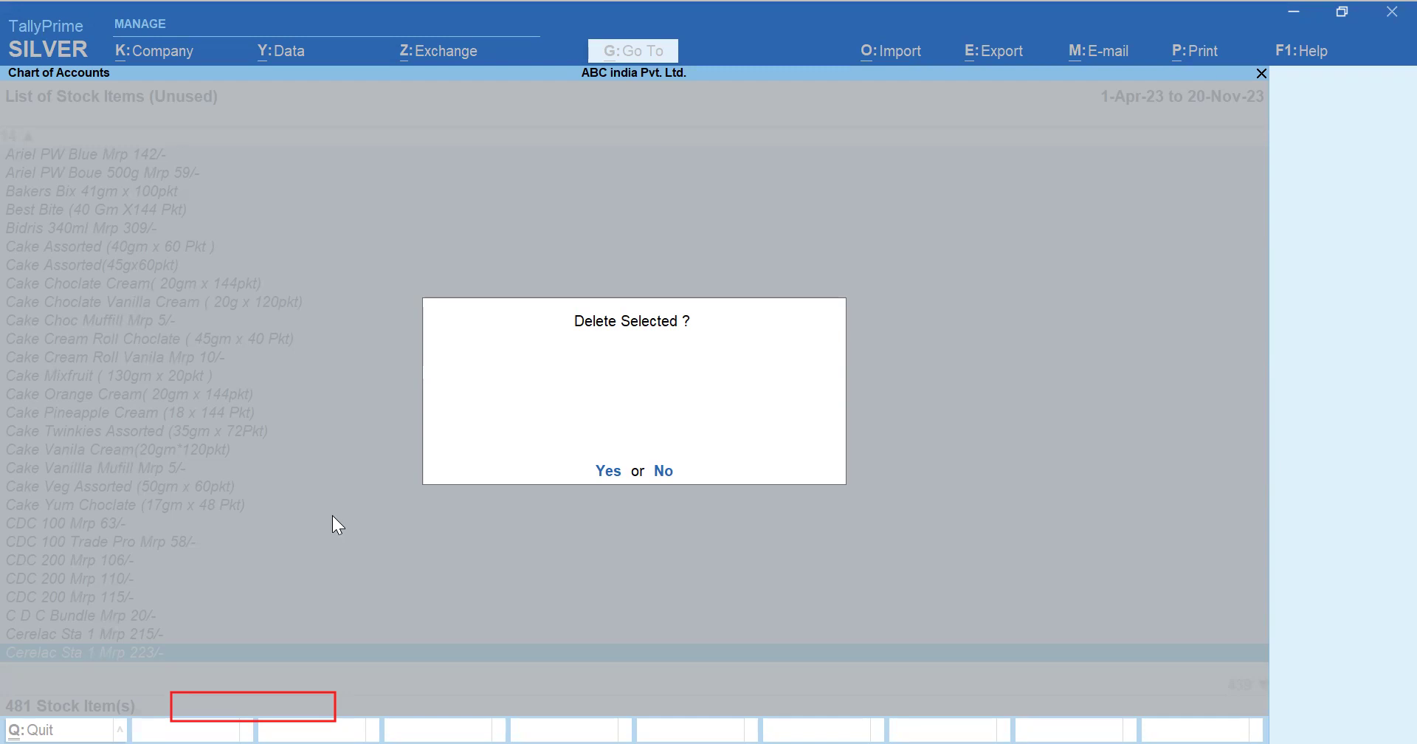
{"action": "key", "text": "y"}
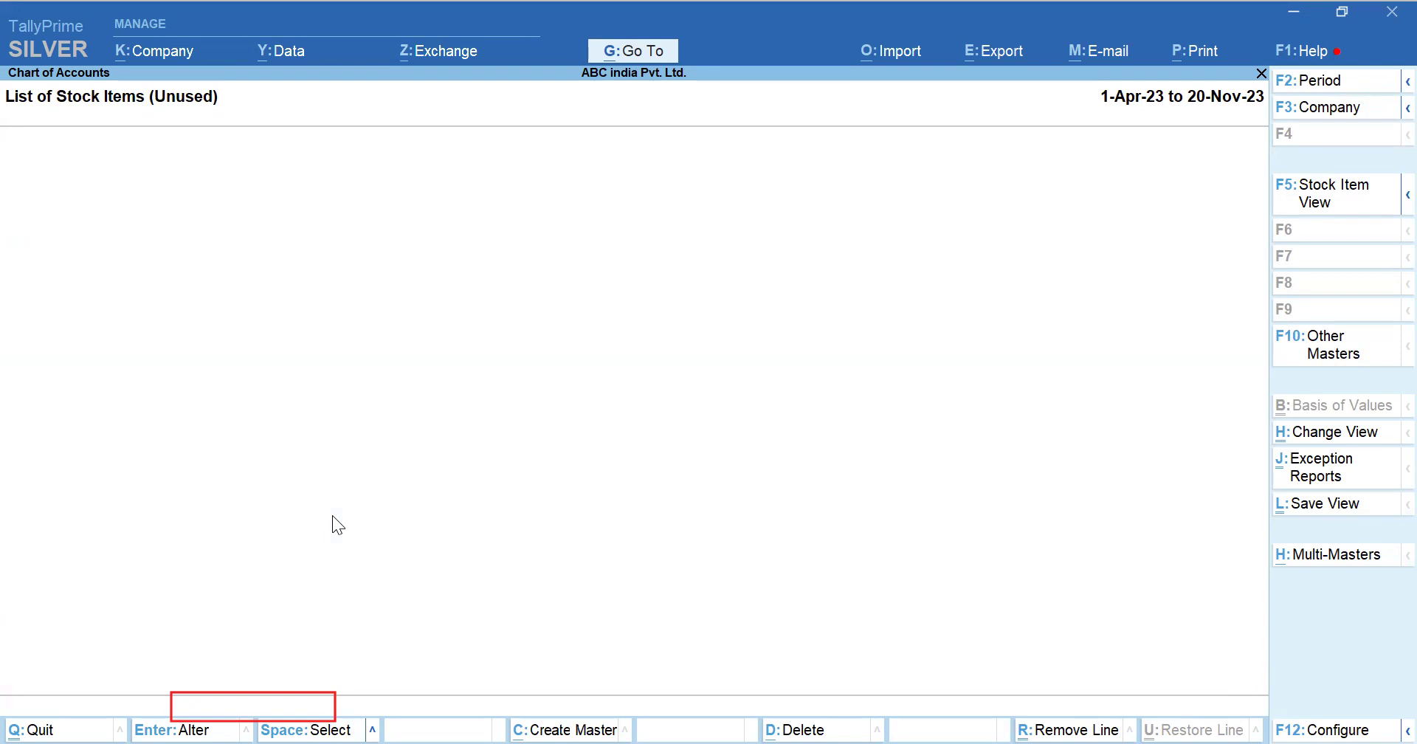
Return to the Gateway of Tally, view the stock item 50-50 Golmal Mrp 30/- in Master Alteration, and leave it without saving.
{"action": "key", "text": "Escape"}
{"action": "key", "text": "Escape"}
{"action": "key", "text": "Escape"}
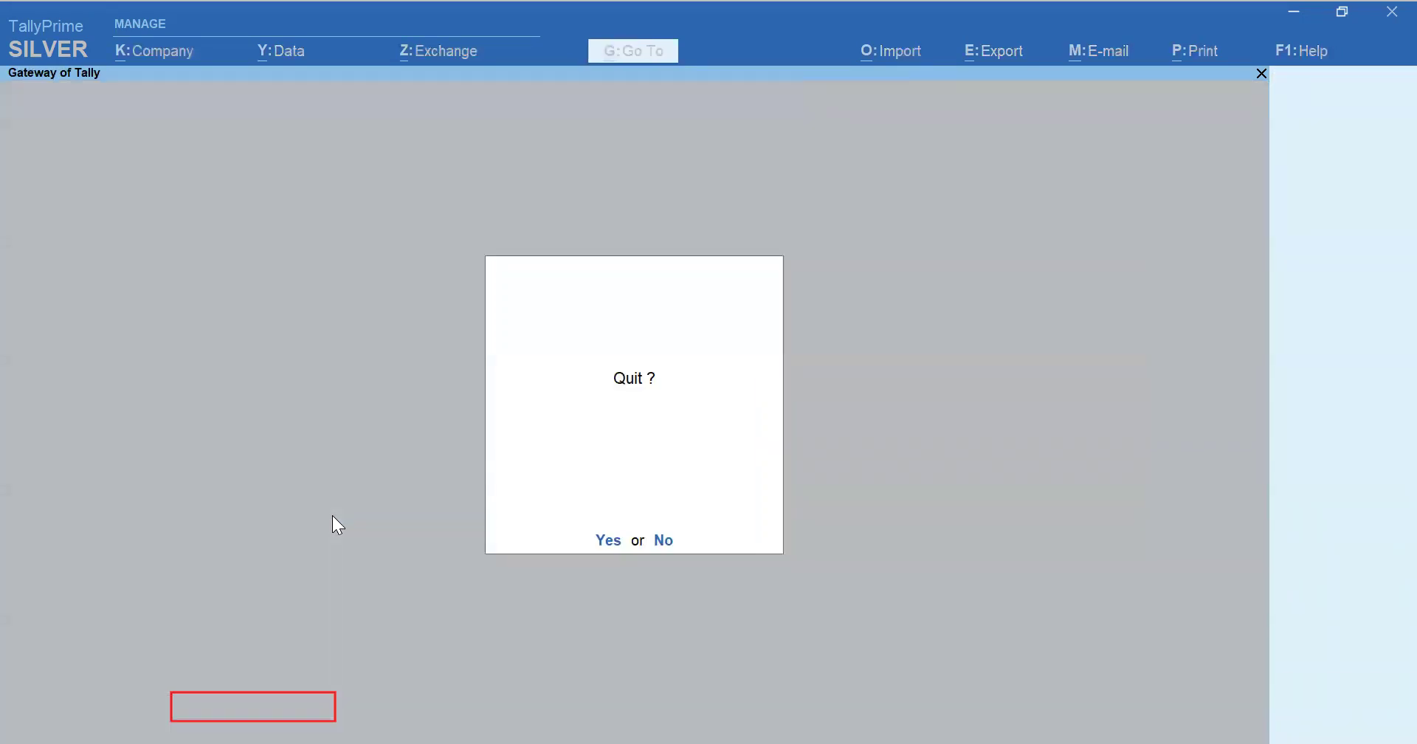
{"action": "key", "text": "n"}
{"action": "key", "text": "Down"}
{"action": "key", "text": "Down"}
{"action": "key", "text": "Up"}
{"action": "key", "text": "Return"}
{"action": "key", "text": "Down"}
{"action": "key", "text": "Down"}
{"action": "key", "text": "Down"}
{"action": "key", "text": "Down"}
{"action": "key", "text": "Down"}
{"action": "key", "text": "Down"}
{"action": "key", "text": "Return"}
{"action": "key", "text": "Down"}
{"action": "key", "text": "Down"}
{"action": "key", "text": "Down"}
{"action": "key", "text": "Down"}
{"action": "key", "text": "Return"}
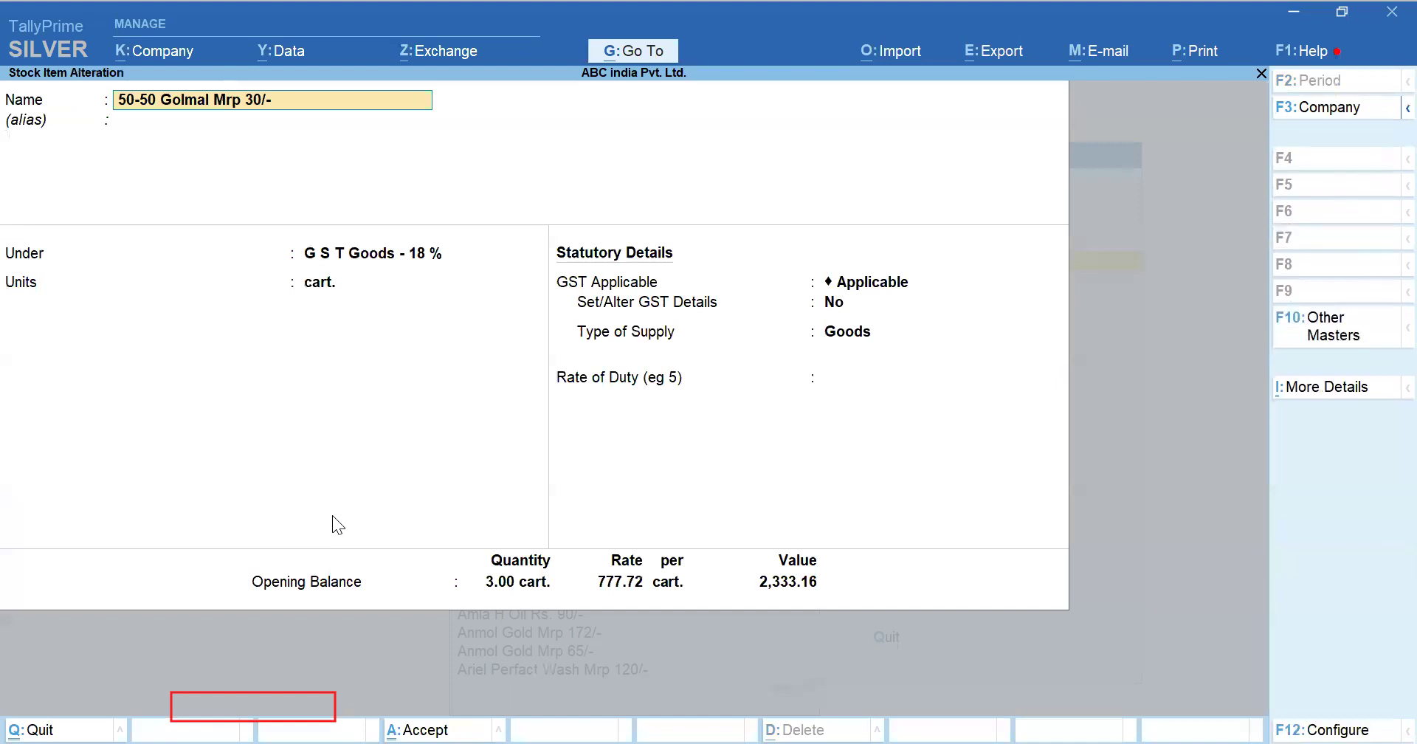
{"action": "key", "text": "Return"}
{"action": "key", "text": "Return"}
{"action": "key", "text": "Escape"}
{"action": "key", "text": "Escape"}
{"action": "key", "text": "y"}
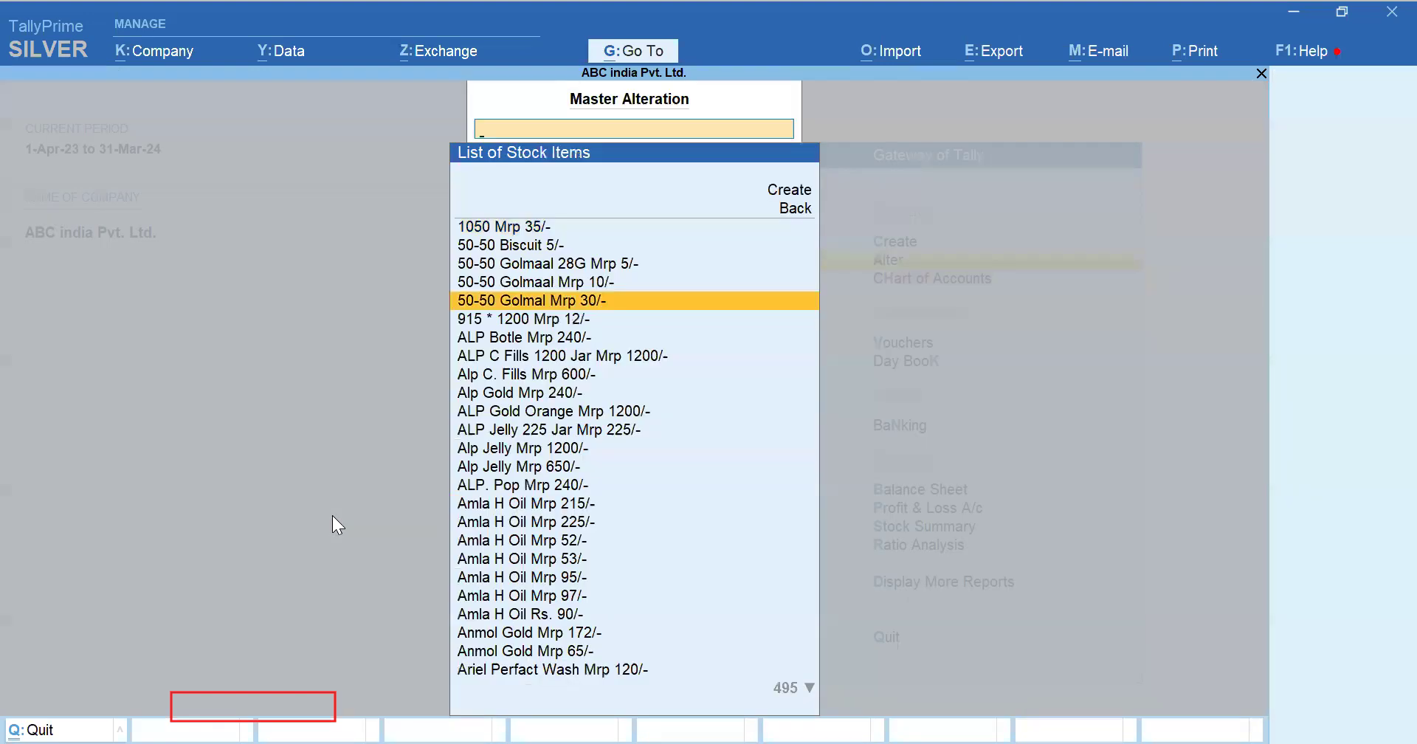
Reopen the 50-50 Golmal Mrp 30/- master record, go through its first fields, and leave it without saving.
{"action": "key", "text": "Return"}
{"action": "key", "text": "Return"}
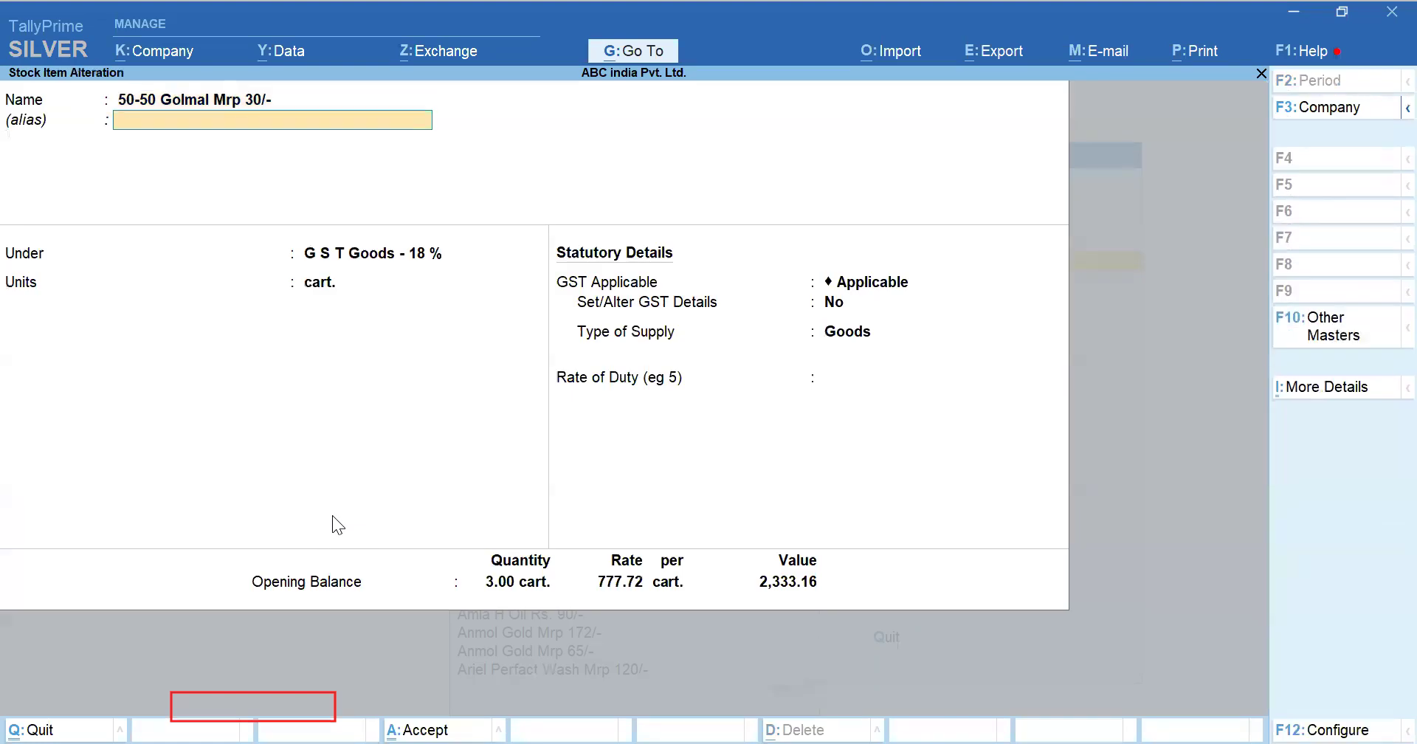
{"action": "key", "text": "Return"}
{"action": "key", "text": "Return"}
{"action": "key", "text": "Escape"}
{"action": "key", "text": "y"}
Try to clear the name of the stock item ALP. Pop Mrp 240/-, then return to the Gateway without saving.
{"action": "key", "text": "Down"}
{"action": "key", "text": "Down"}
{"action": "key", "text": "Down"}
{"action": "key", "text": "Down"}
{"action": "key", "text": "Down"}
{"action": "key", "text": "Down"}
{"action": "key", "text": "Down"}
{"action": "key", "text": "Down"}
{"action": "key", "text": "Down"}
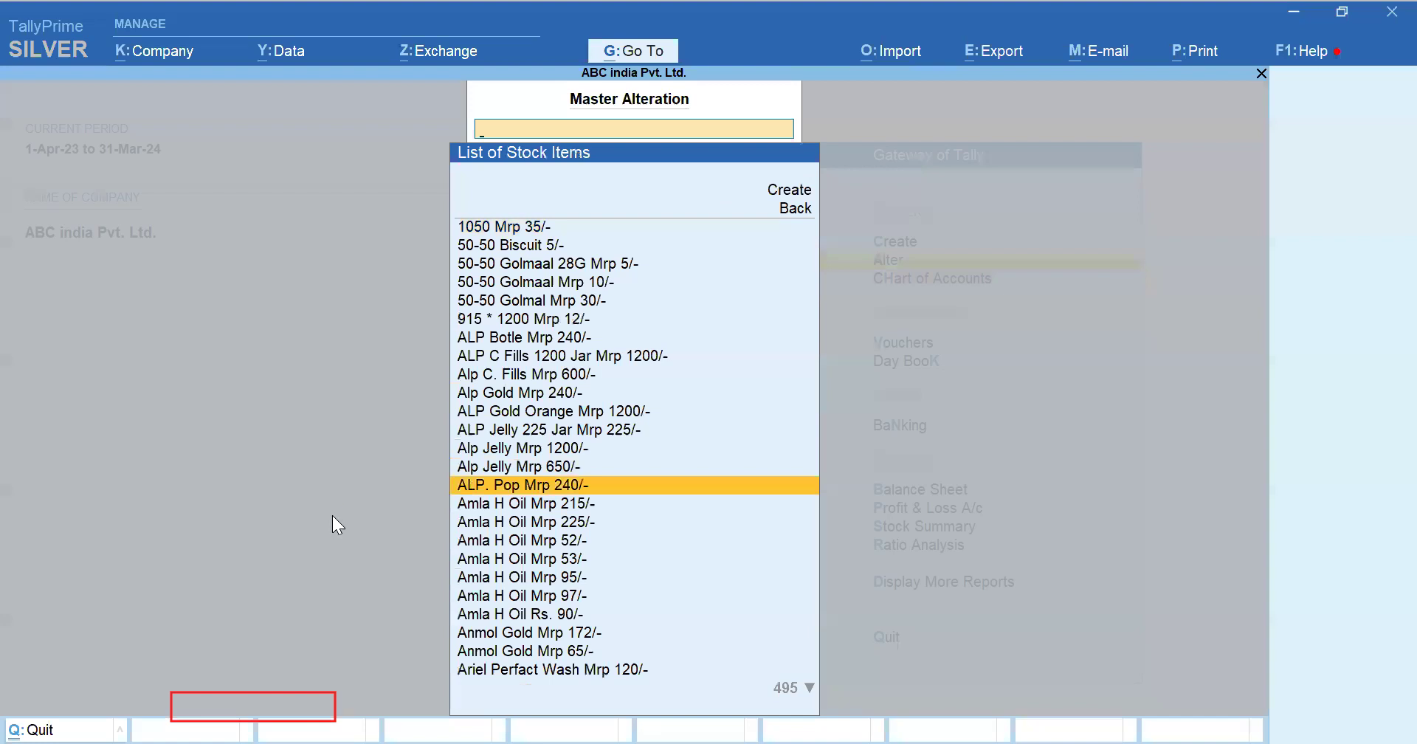
{"action": "key", "text": "Return"}
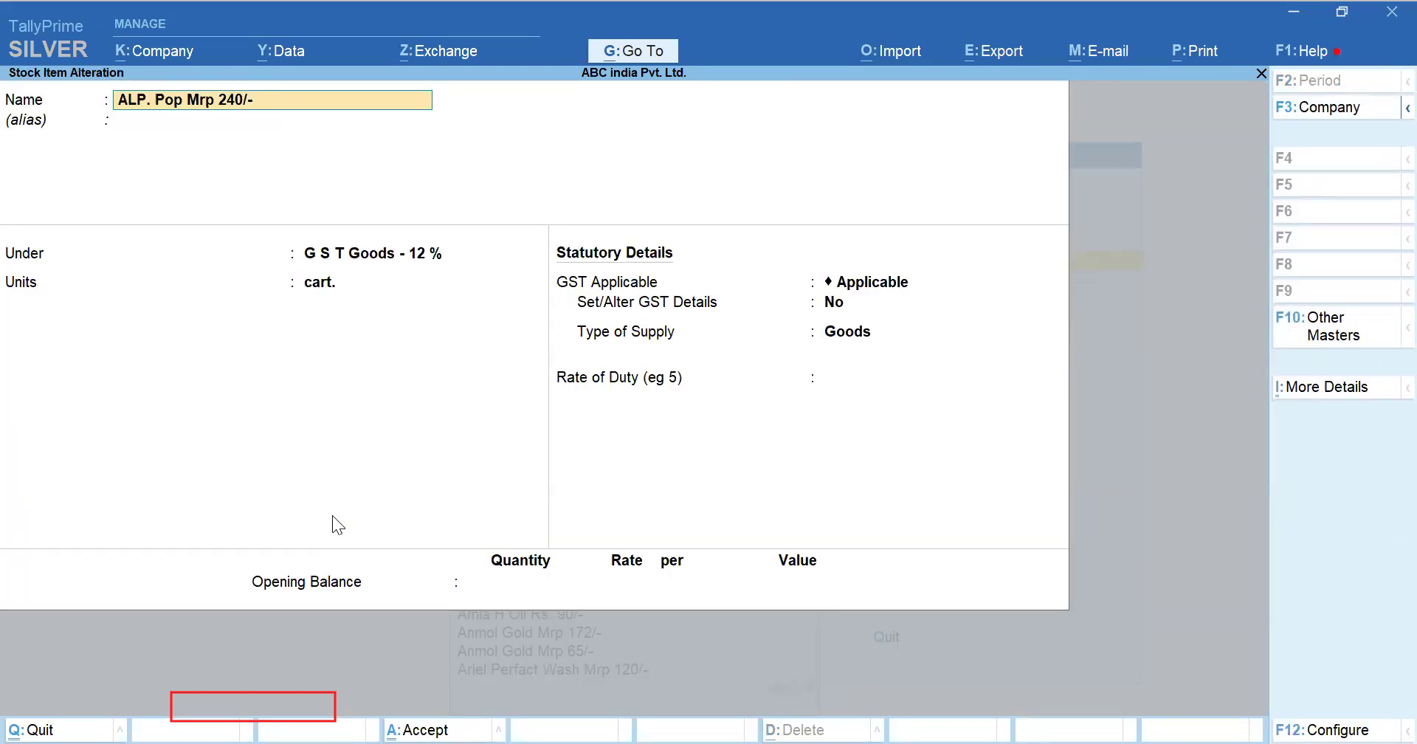
{"action": "key", "text": "BackSpace"}
{"action": "key", "text": "BackSpace"}
{"action": "key", "text": "BackSpace"}
{"action": "key", "text": "BackSpace"}
{"action": "key", "text": "BackSpace"}
{"action": "key", "text": "BackSpace"}
{"action": "key", "text": "BackSpace"}
{"action": "key", "text": "BackSpace"}
{"action": "key", "text": "BackSpace"}
{"action": "key", "text": "BackSpace"}
{"action": "key", "text": "BackSpace"}
{"action": "key", "text": "BackSpace"}
{"action": "key", "text": "BackSpace"}
{"action": "key", "text": "BackSpace"}
{"action": "key", "text": "BackSpace"}
{"action": "key", "text": "BackSpace"}
{"action": "key", "text": "BackSpace"}
{"action": "key", "text": "BackSpace"}
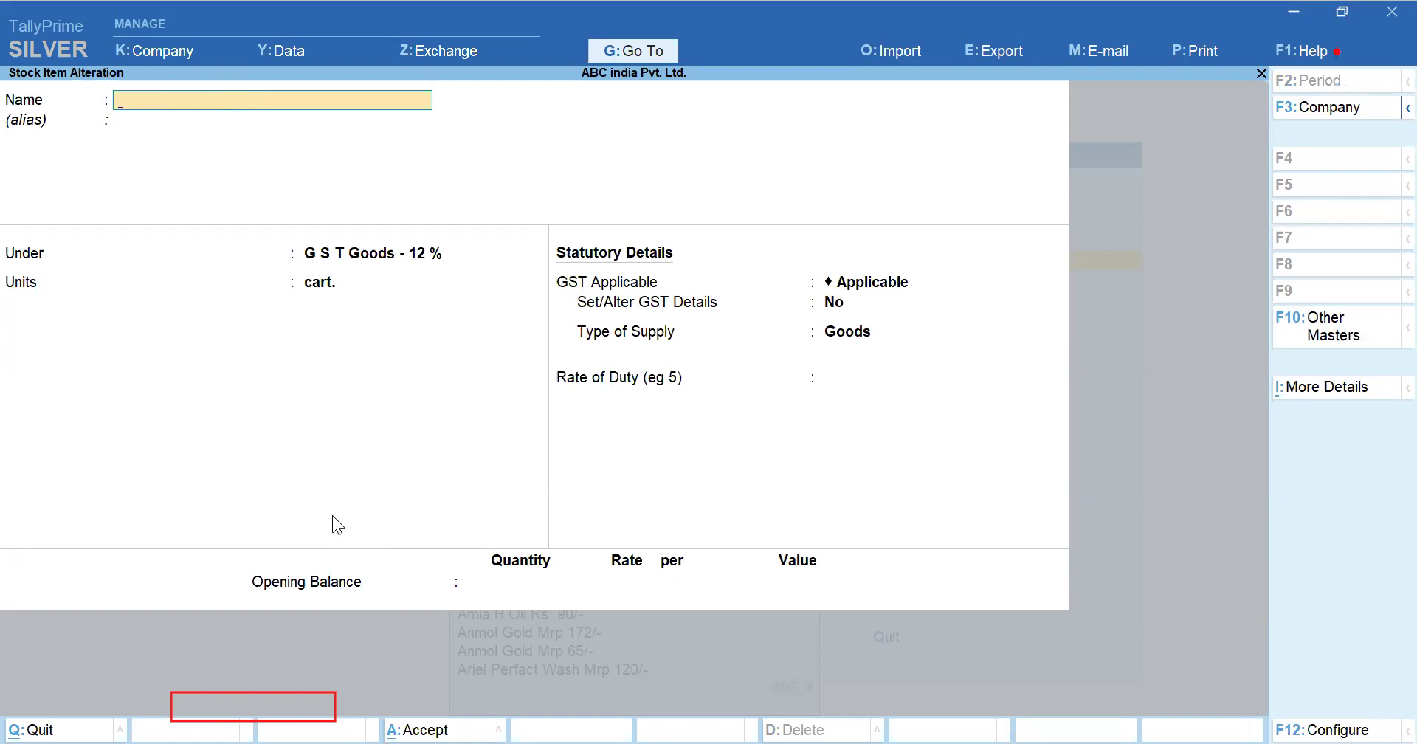
{"action": "key", "text": "Escape"}
{"action": "key", "text": "Escape"}
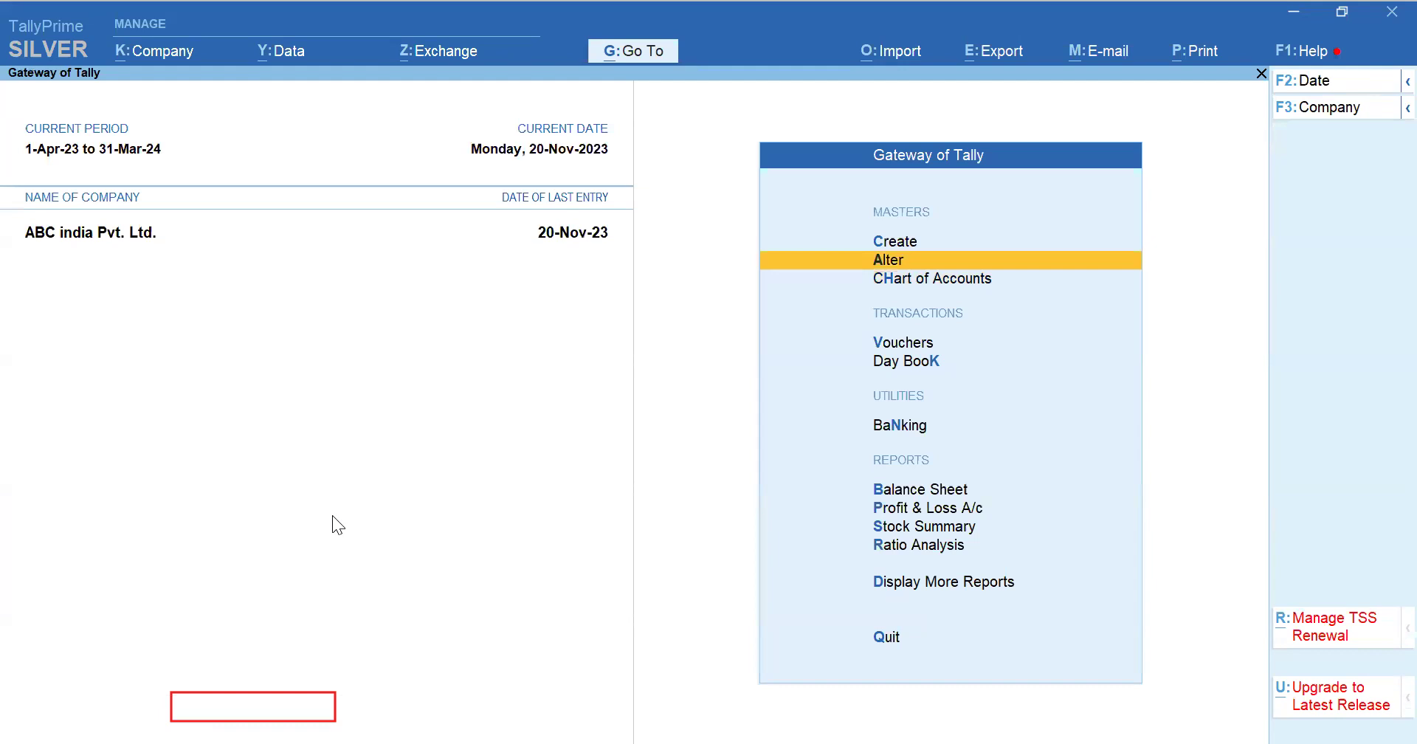
{"action": "key", "text": "Escape"}
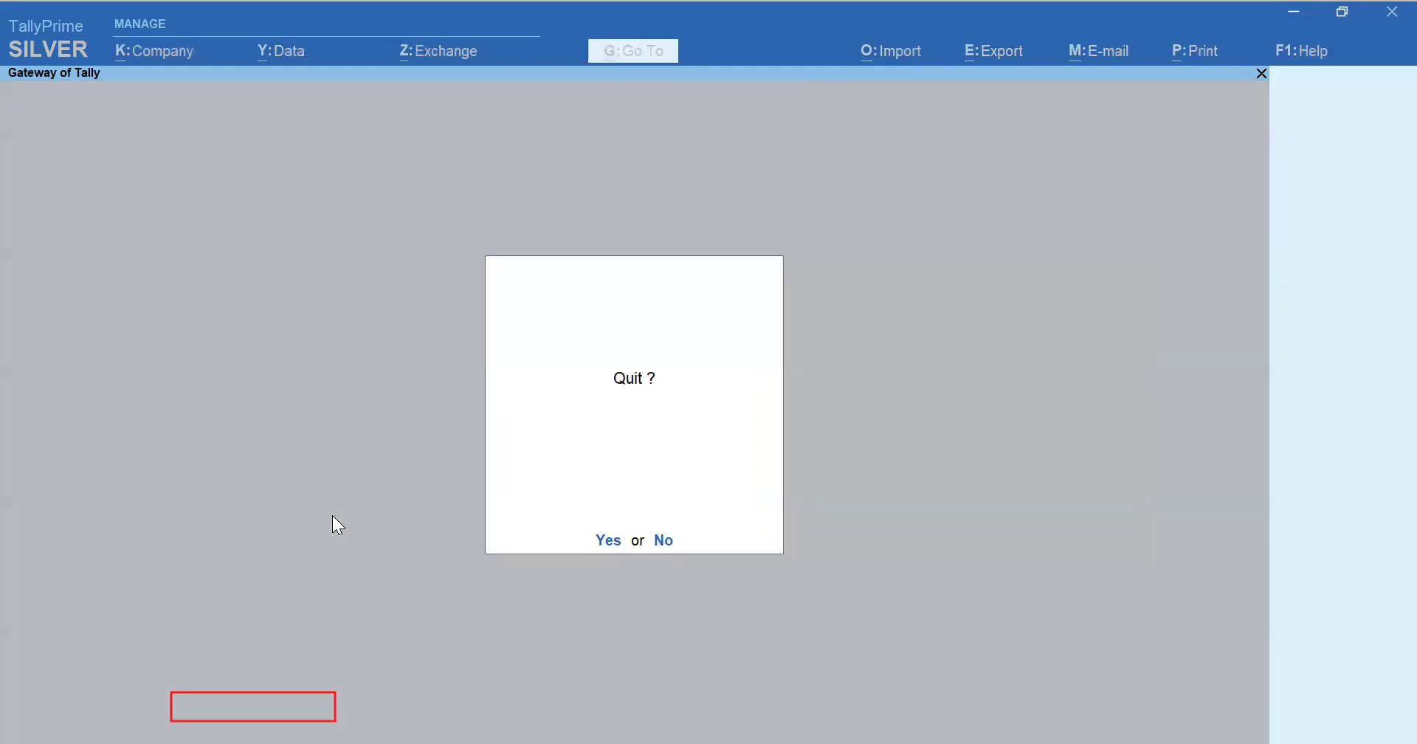
{"action": "key", "text": "n"}
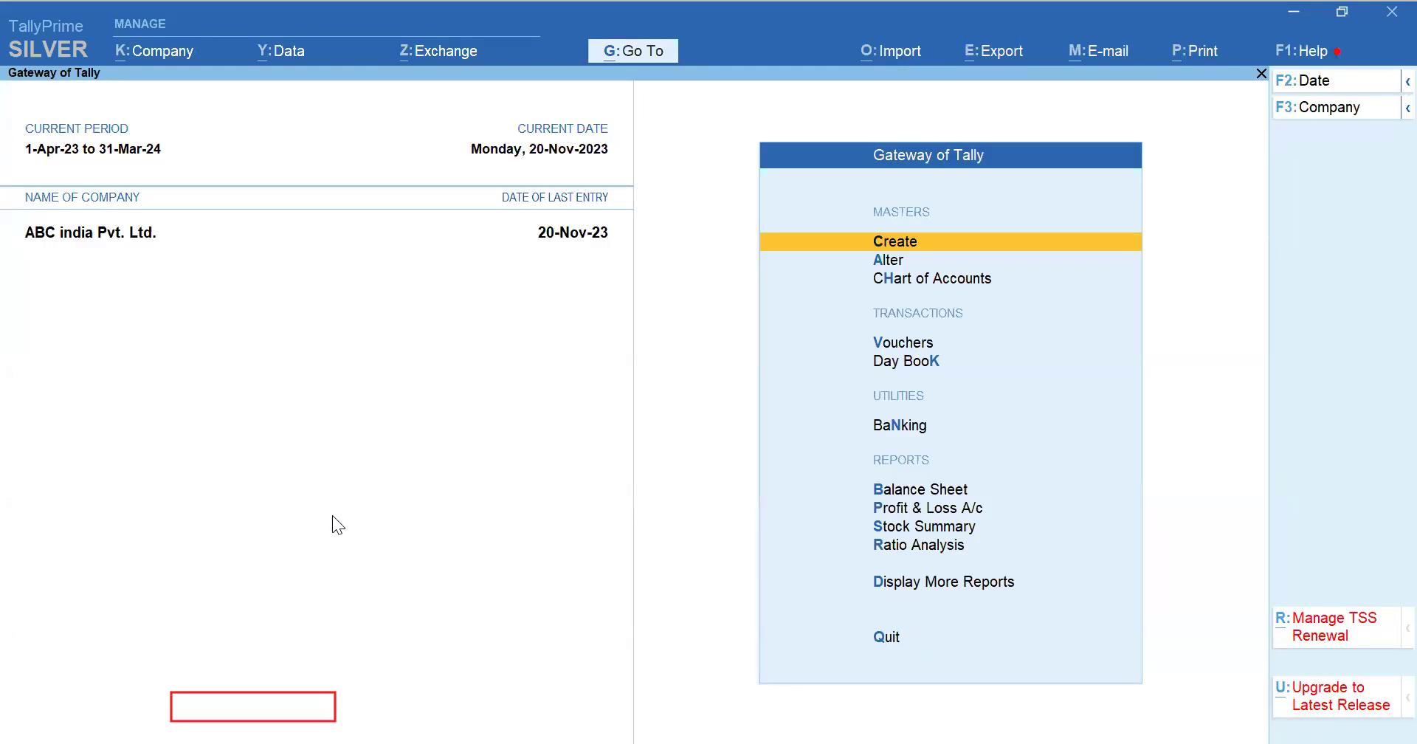
{"action": "key", "text": "Down"}
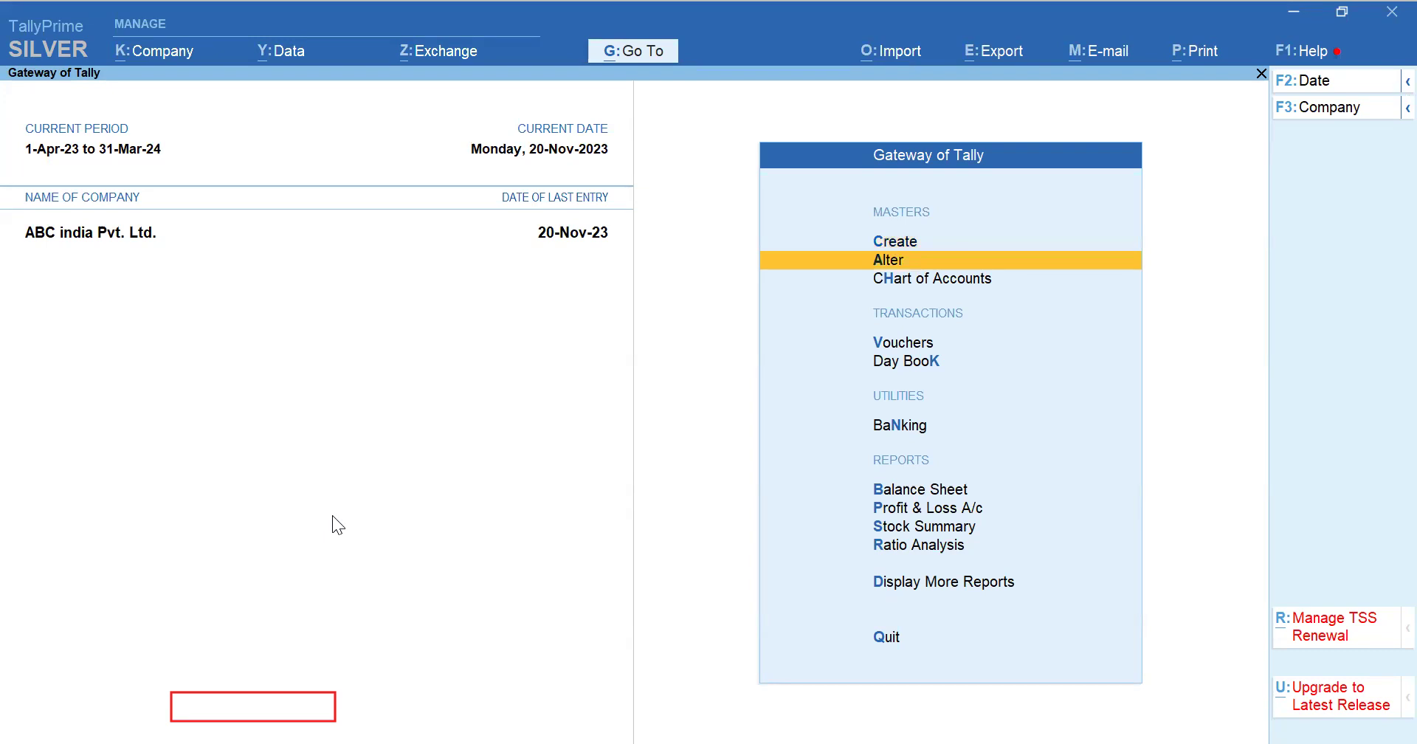
{"action": "key", "text": "Escape"}
{"action": "key", "text": "n"}
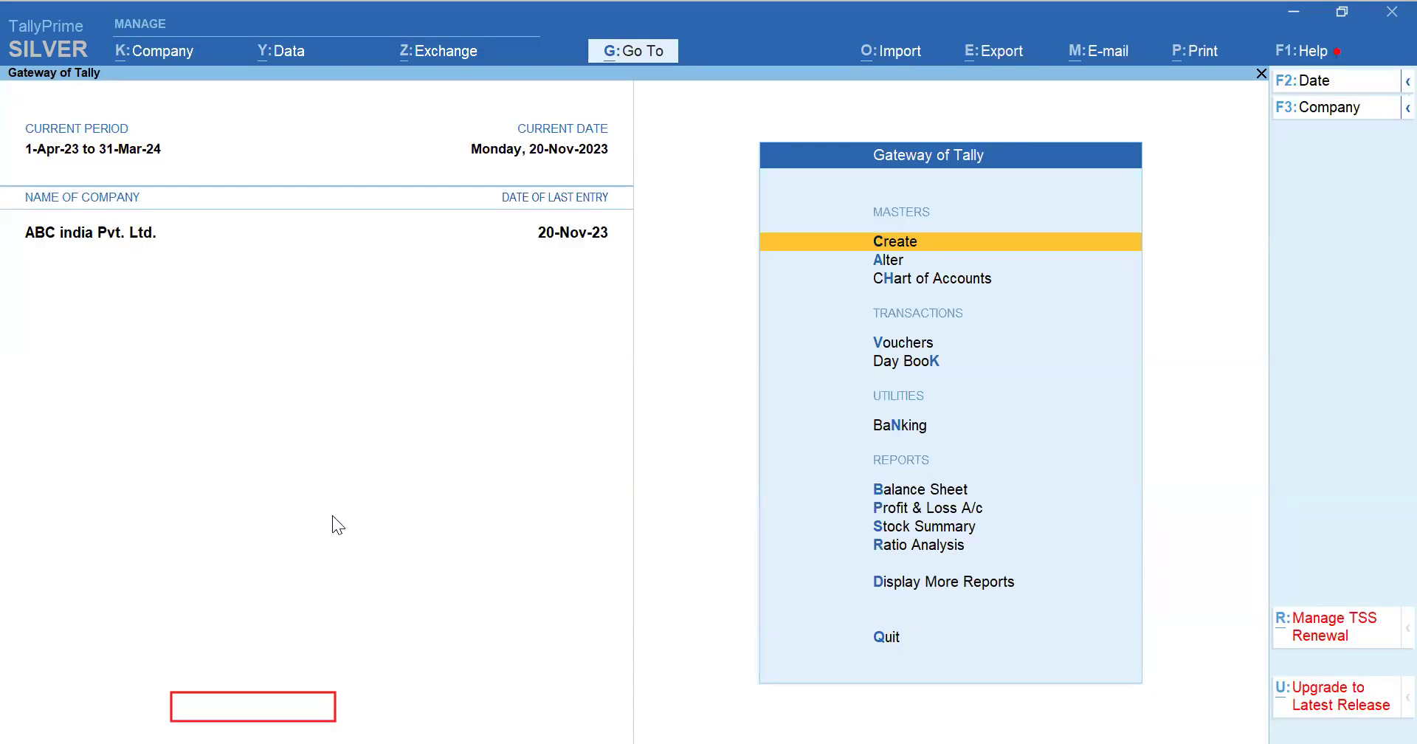
{"action": "key", "text": "Down"}
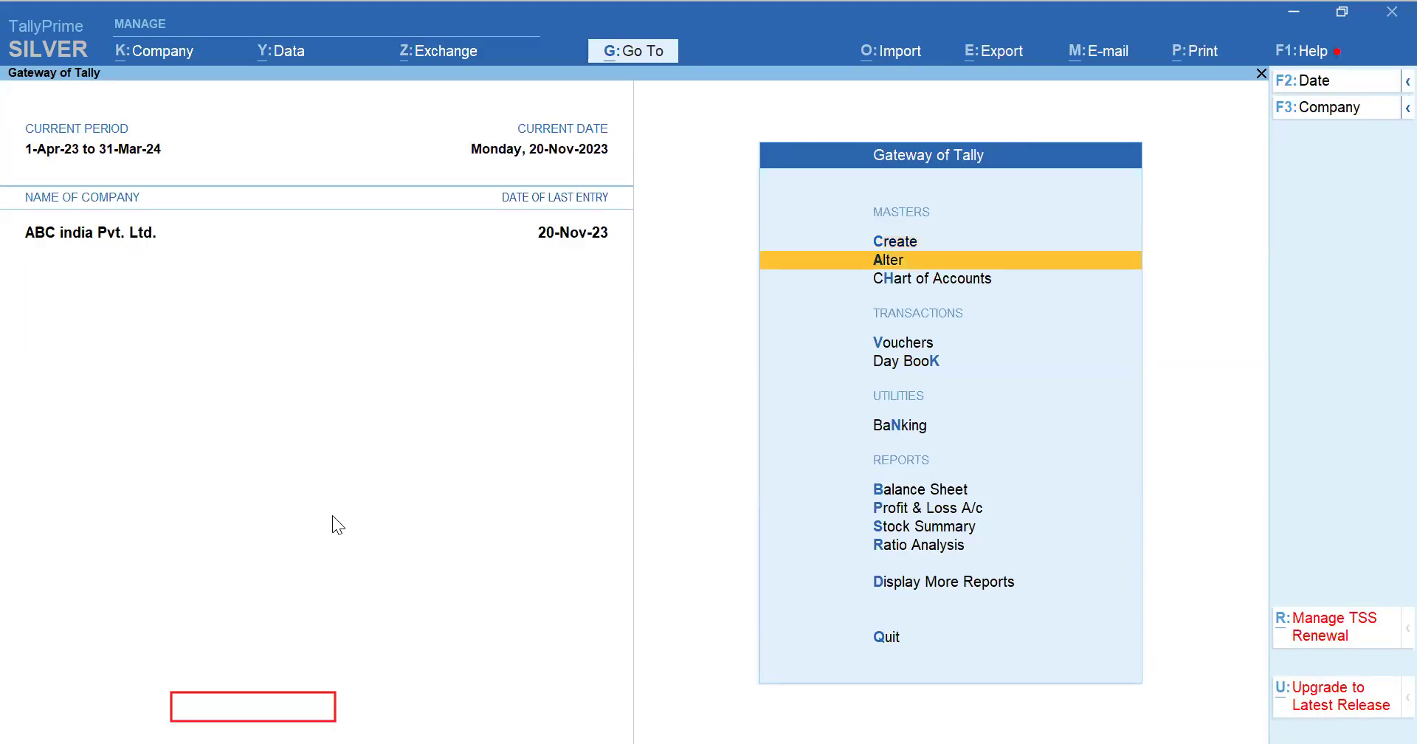
View the list of stock items available in Master Alteration, then return to the Gateway of Tally.
{"action": "key", "text": "Return"}
{"action": "key", "text": "Down"}
{"action": "key", "text": "Down"}
{"action": "key", "text": "Down"}
{"action": "key", "text": "Down"}
{"action": "key", "text": "Down"}
{"action": "key", "text": "Down"}
{"action": "key", "text": "Down"}
{"action": "key", "text": "Down"}
{"action": "key", "text": "Return"}
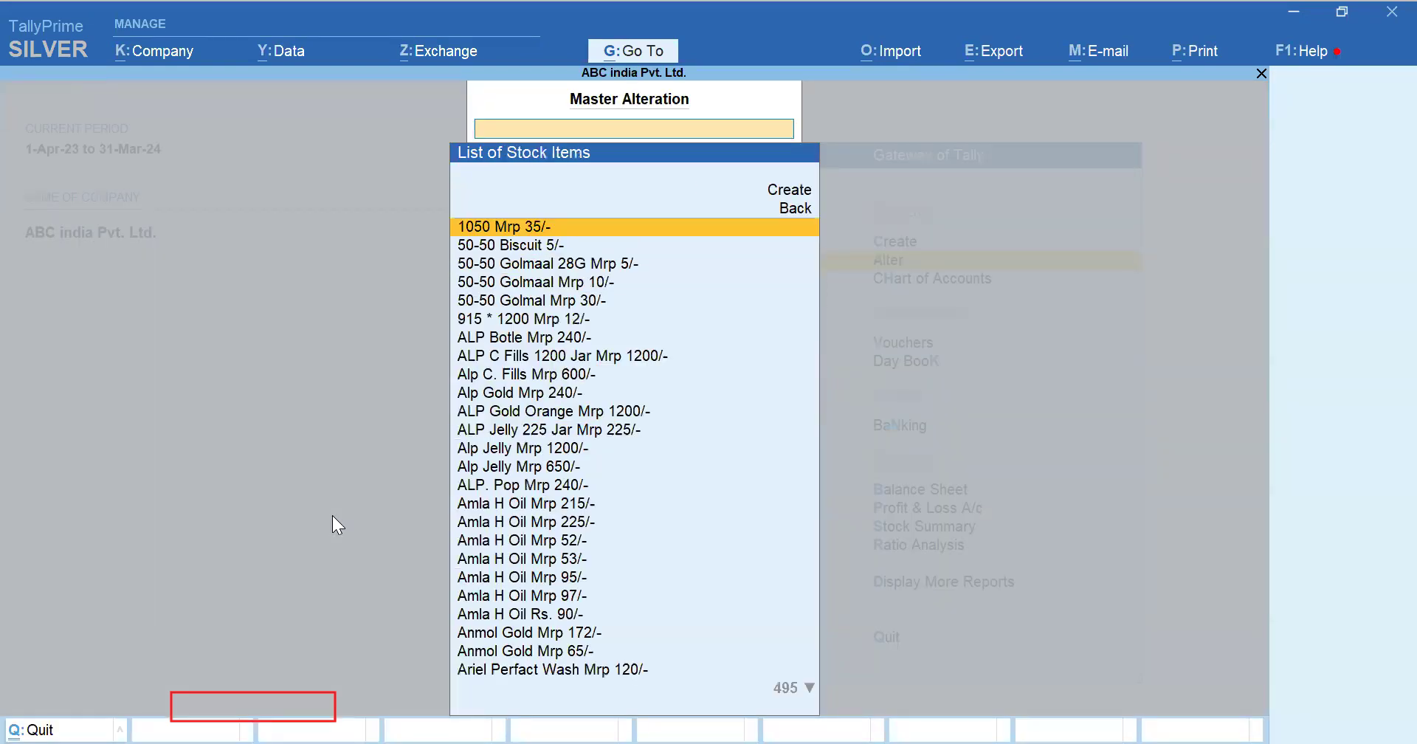
{"action": "key", "text": "Escape"}
{"action": "key", "text": "Escape"}
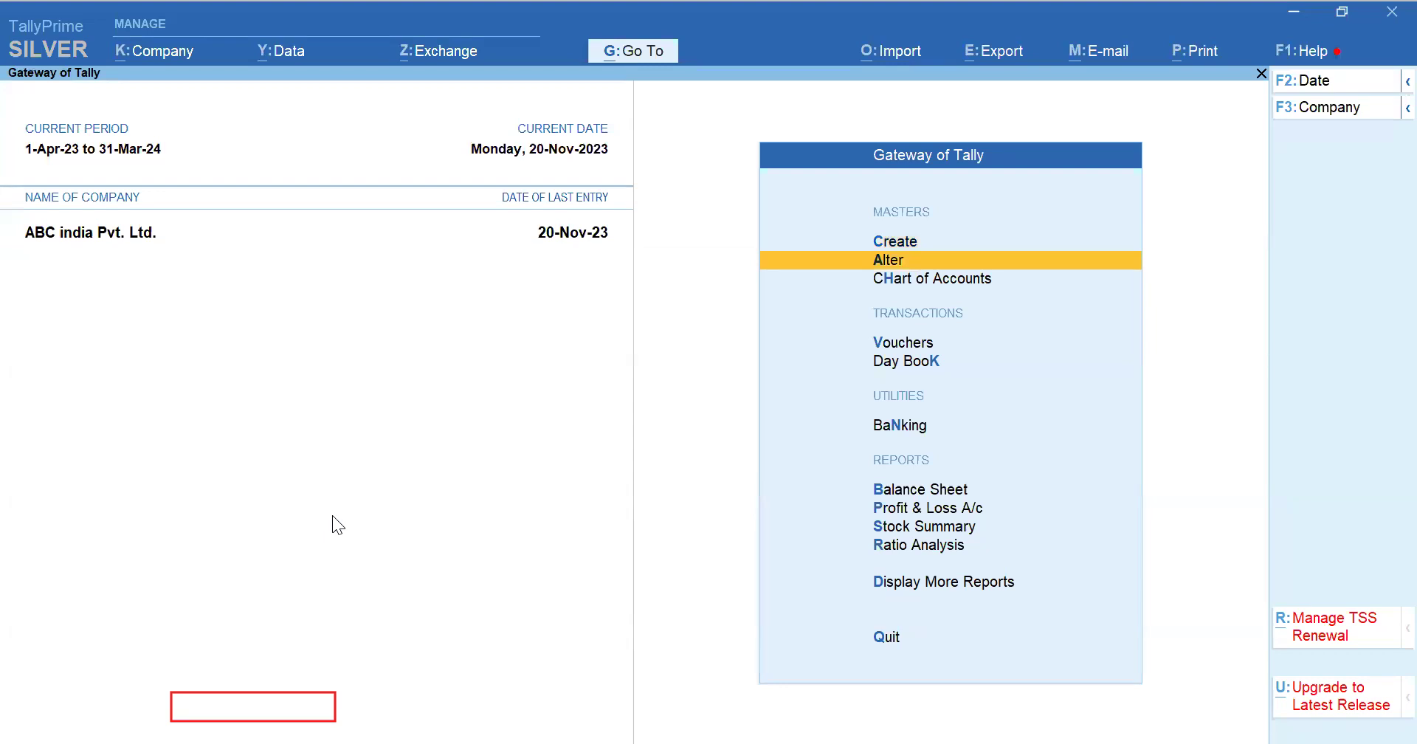
View the master record of the stock item 1050 Mrp 35/- in Master Alteration, then return to the Gateway without saving.
{"action": "key", "text": "Return"}
{"action": "key", "text": "Down"}
{"action": "key", "text": "Down"}
{"action": "key", "text": "Down"}
{"action": "key", "text": "Down"}
{"action": "key", "text": "Down"}
{"action": "key", "text": "Down"}
{"action": "key", "text": "Down"}
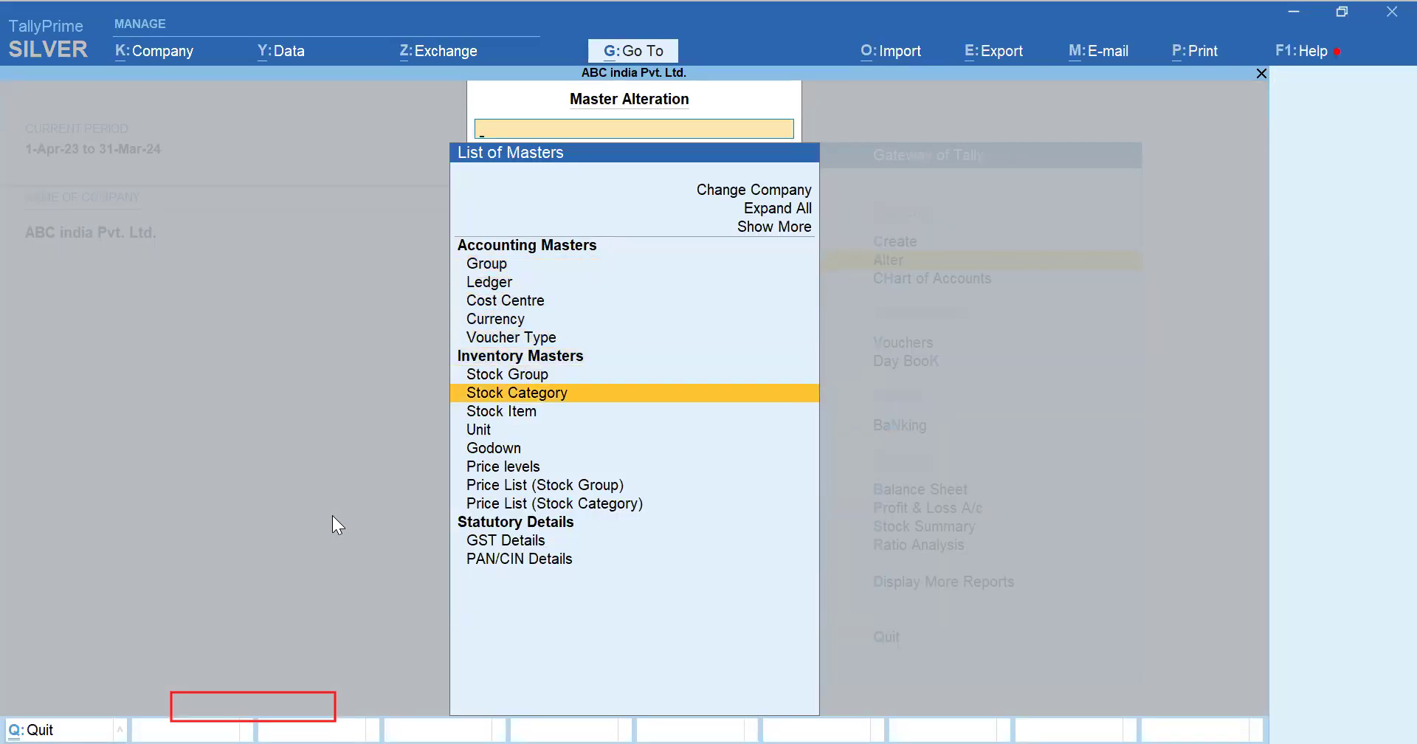
{"action": "key", "text": "Down"}
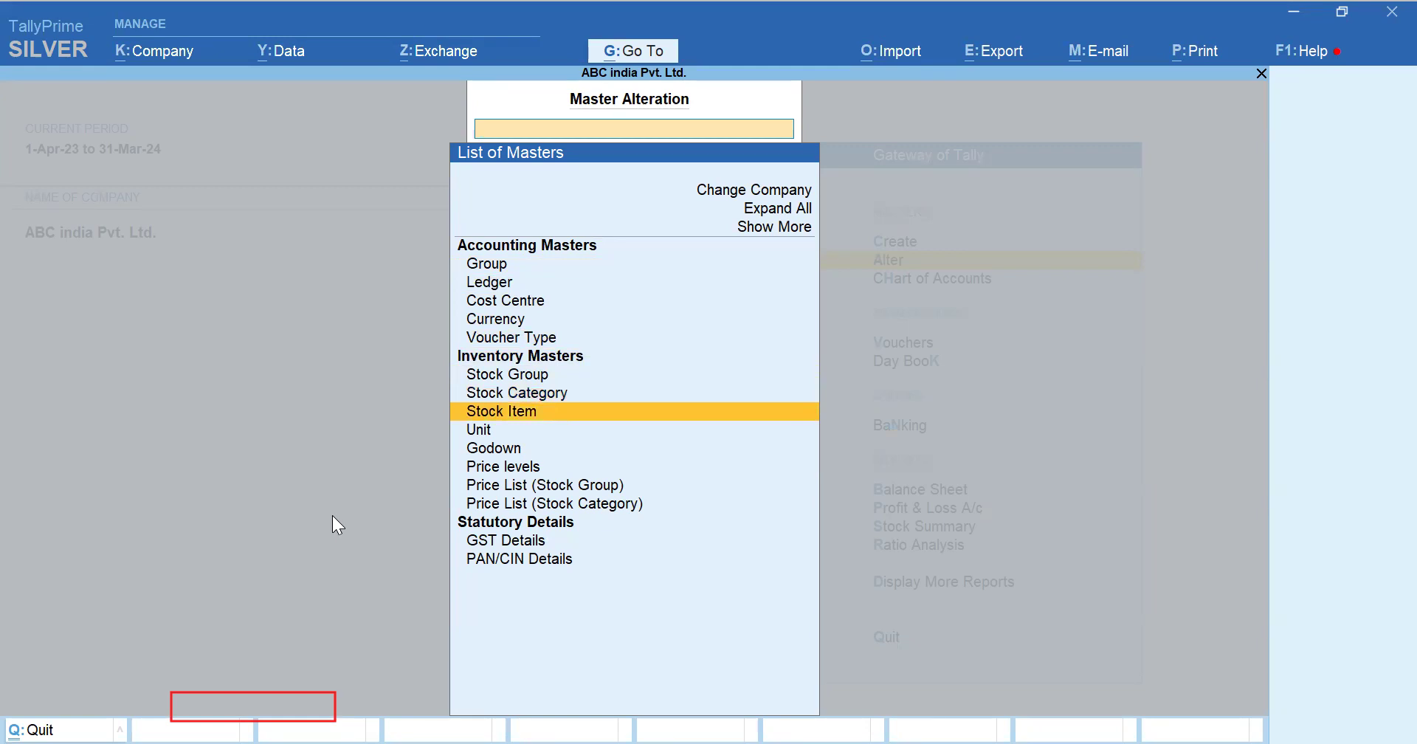
{"action": "key", "text": "Return"}
{"action": "key", "text": "Return"}
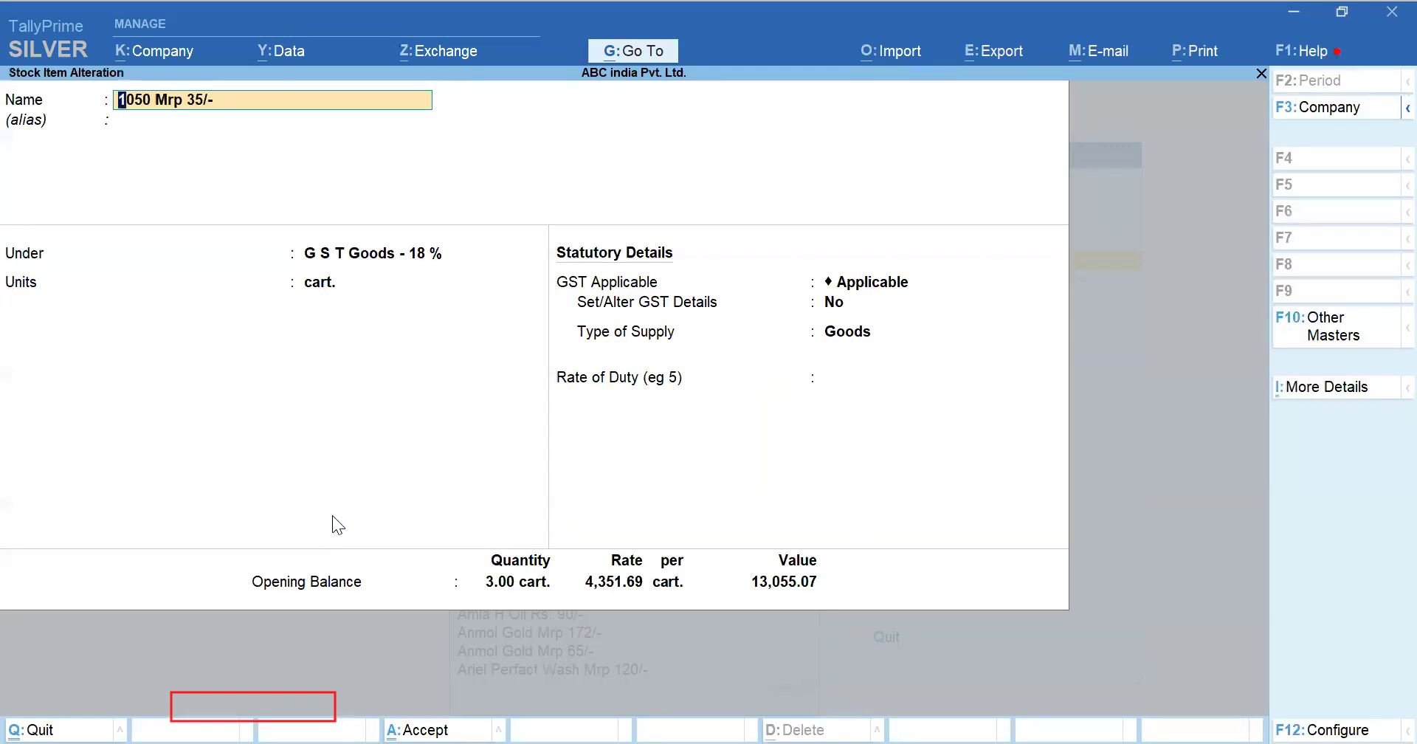
{"action": "key", "text": "BackSpace"}
{"action": "key", "text": "Escape"}
{"action": "key", "text": "Return"}
{"action": "key", "text": "Escape"}
{"action": "key", "text": "Escape"}
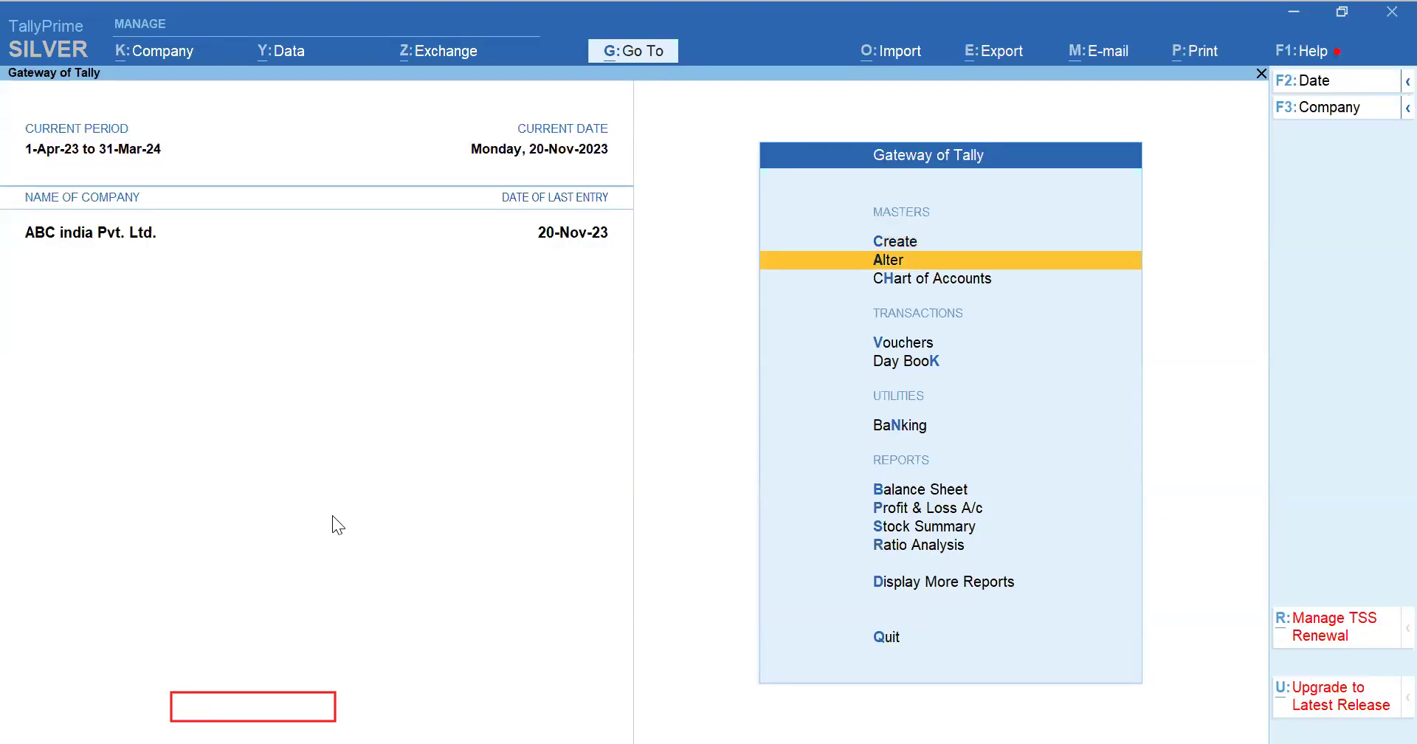
Open the full list of stock items from the Chart of Accounts.
{"action": "key", "text": "Down"}
{"action": "key", "text": "Return"}
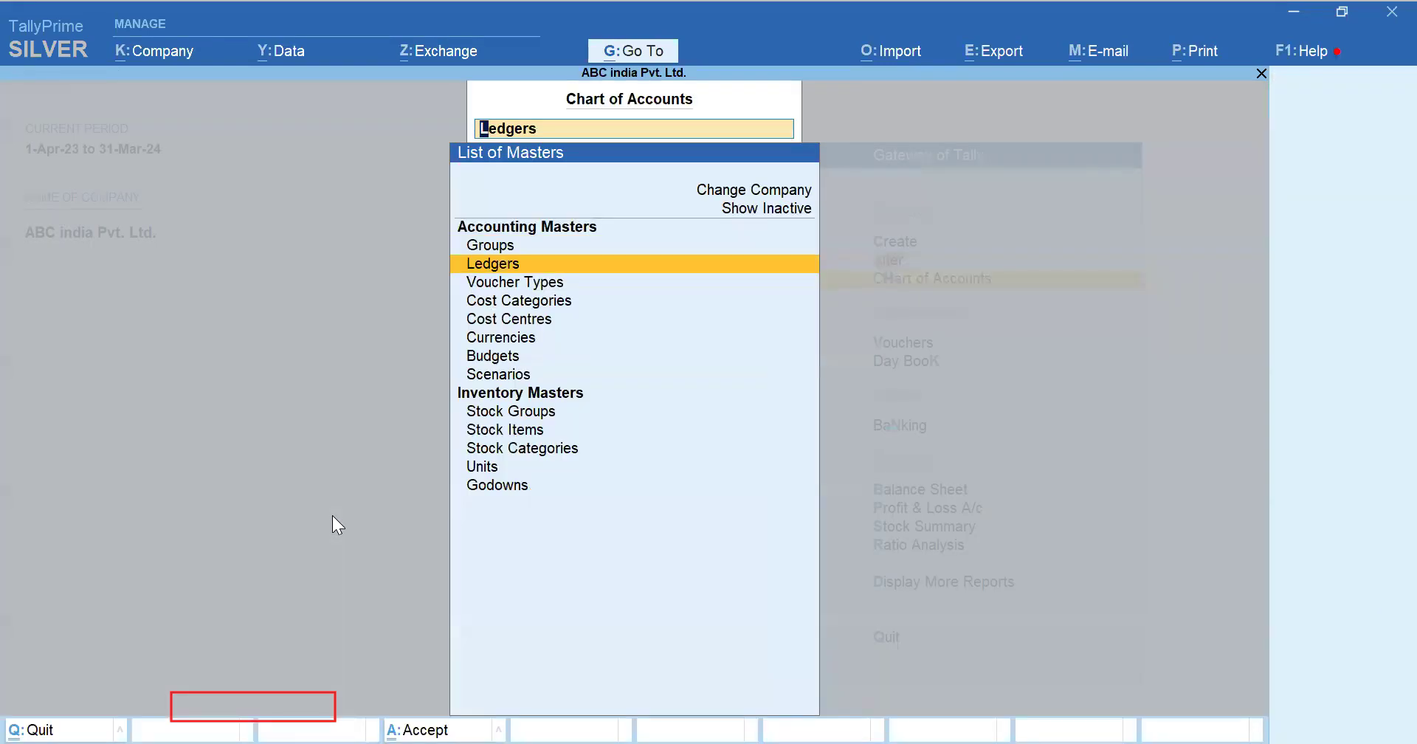
{"action": "key", "text": "Down"}
{"action": "key", "text": "Down"}
{"action": "key", "text": "Down"}
{"action": "key", "text": "Down"}
{"action": "key", "text": "Down"}
{"action": "key", "text": "Down"}
{"action": "key", "text": "Down"}
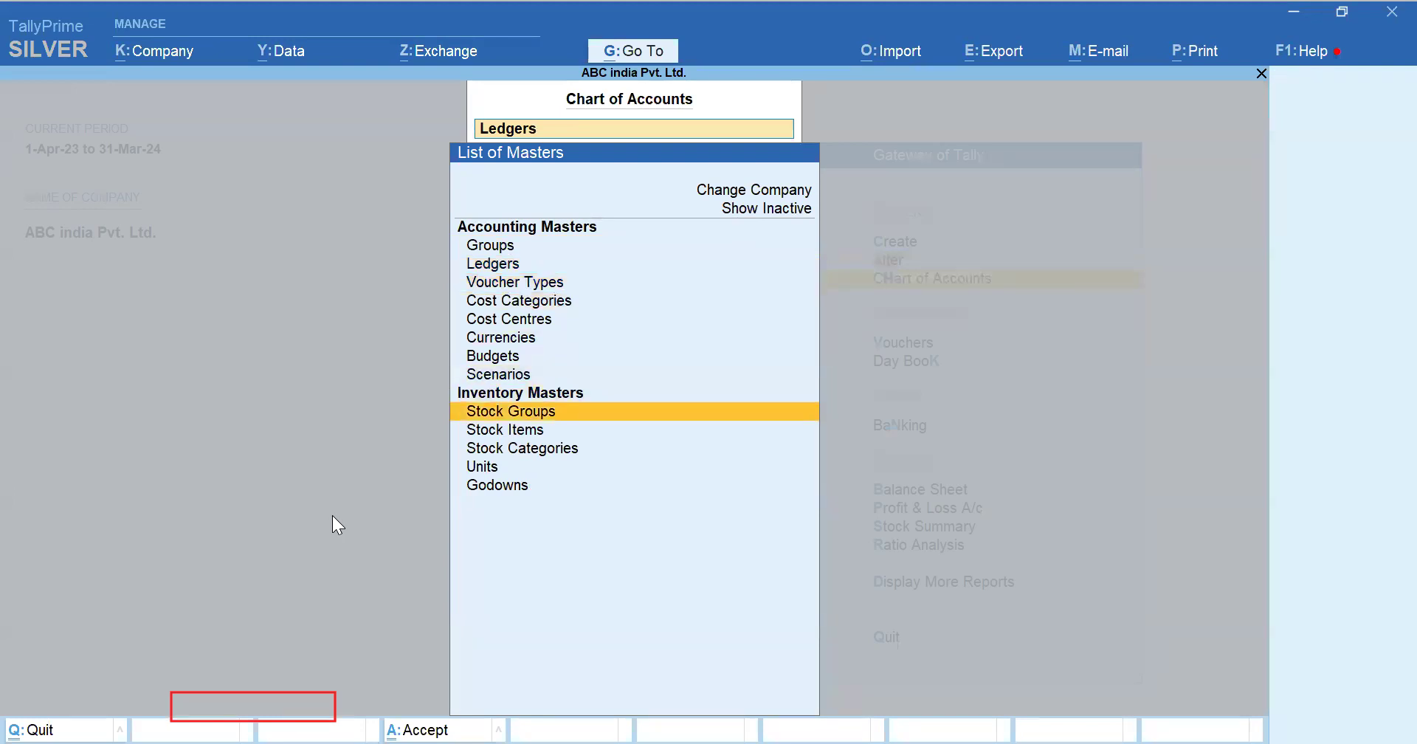
{"action": "key", "text": "Down"}
{"action": "key", "text": "Return"}
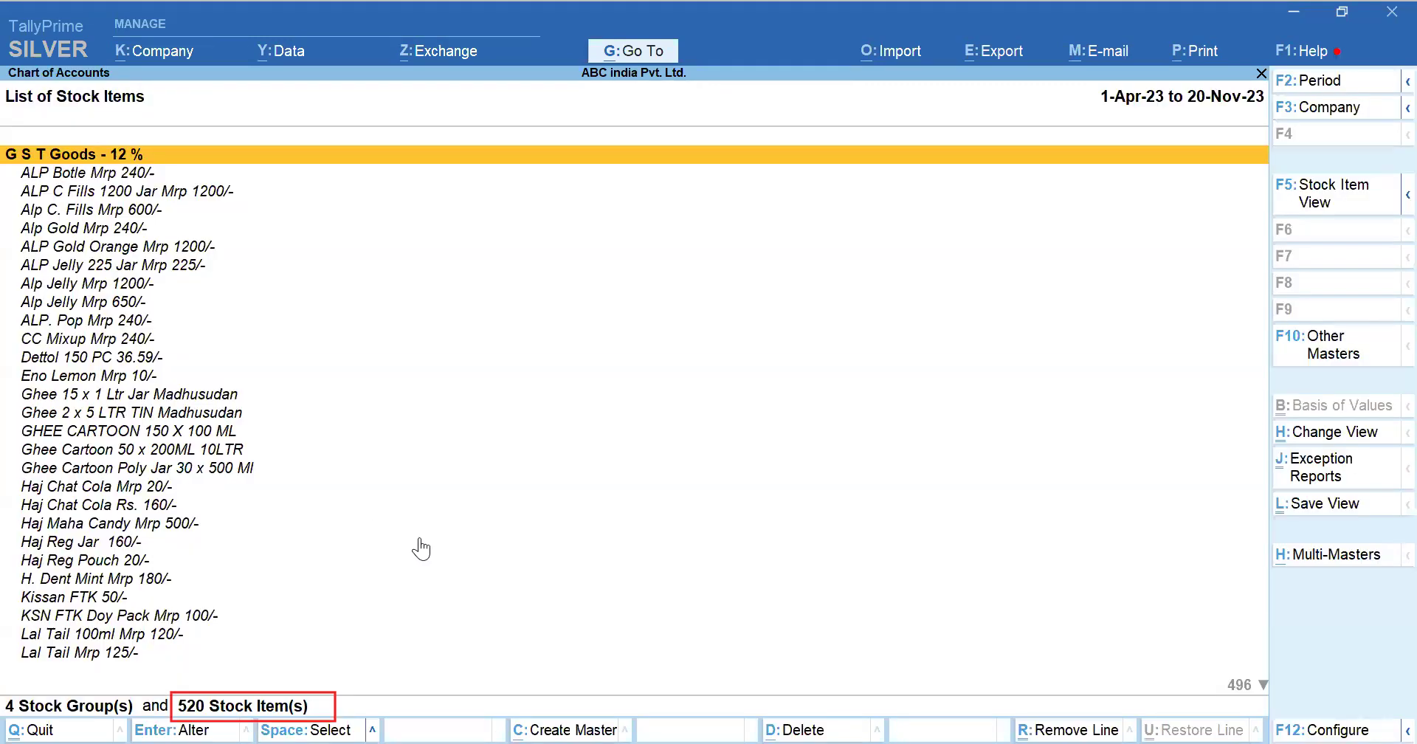
Show the stock items in Stock Item View and check the 1050 Mrp 35/- record, closing it without changes.
{"action": "left_click", "coordinate": [1324, 431]}
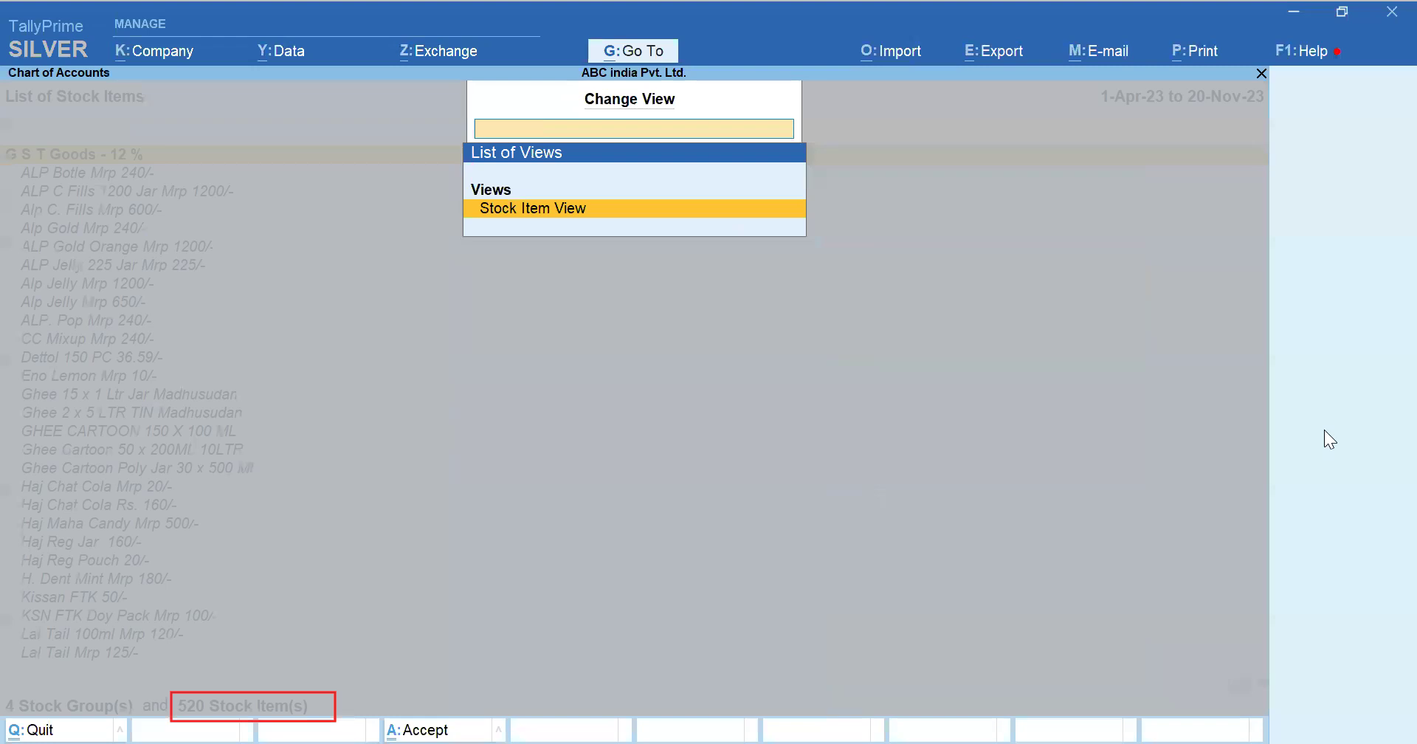
{"action": "key", "text": "Return"}
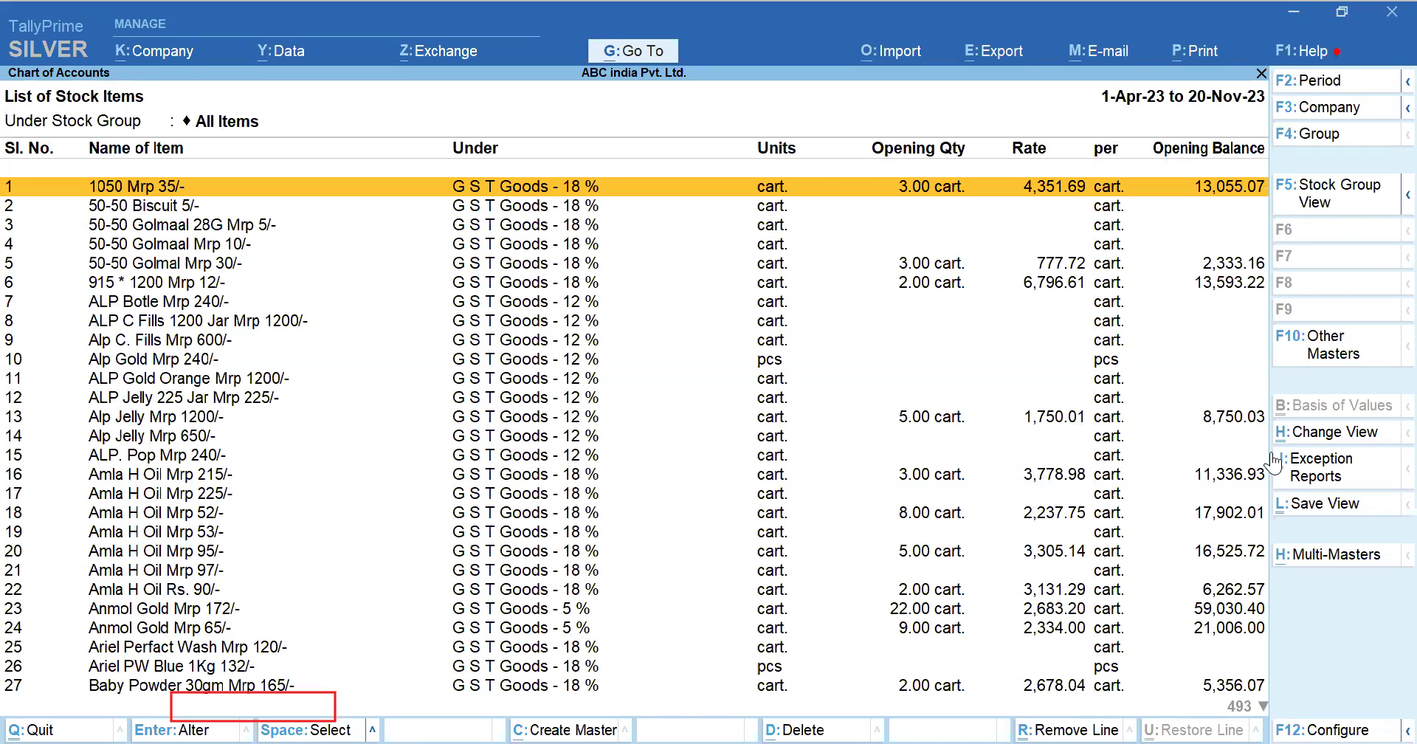
{"action": "key", "text": "ctrl"}
{"action": "key", "text": "Return"}
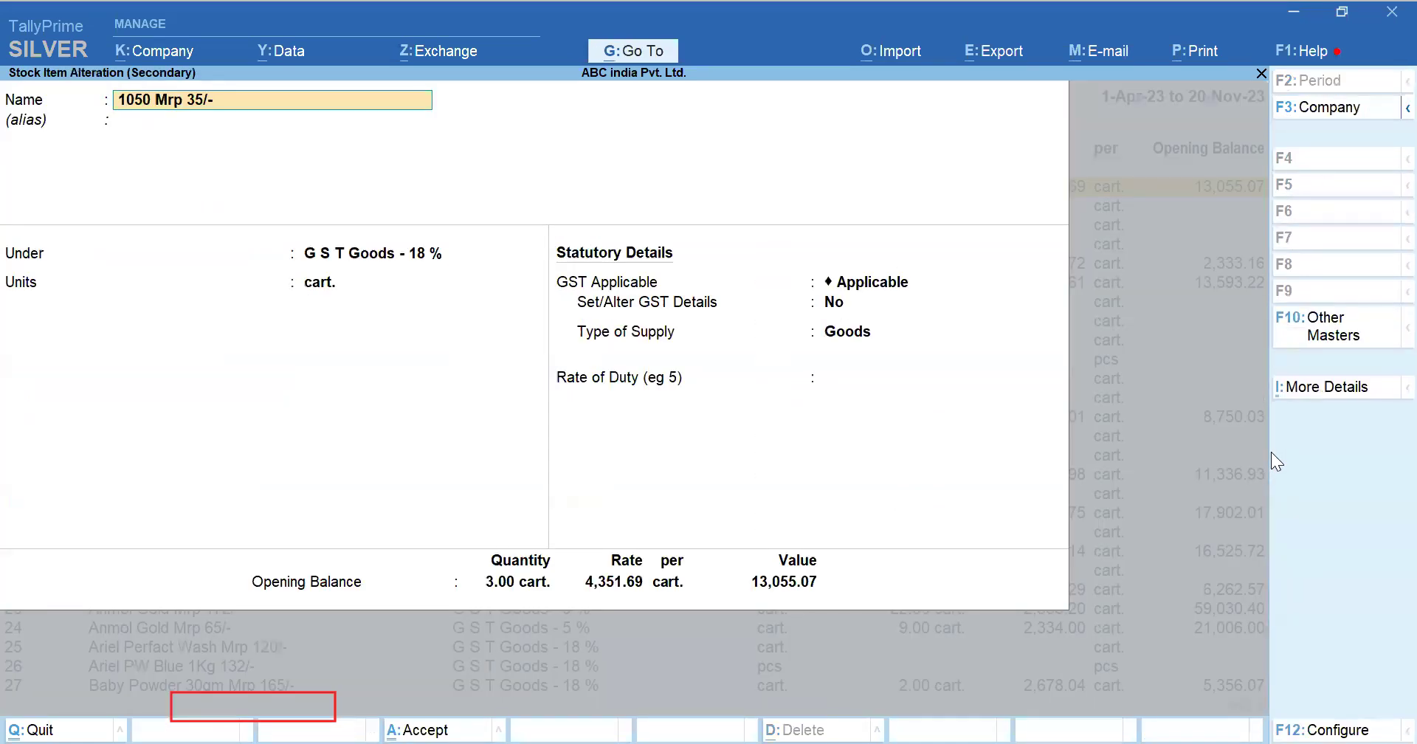
{"action": "key", "text": "Escape"}
{"action": "key", "text": "Return"}
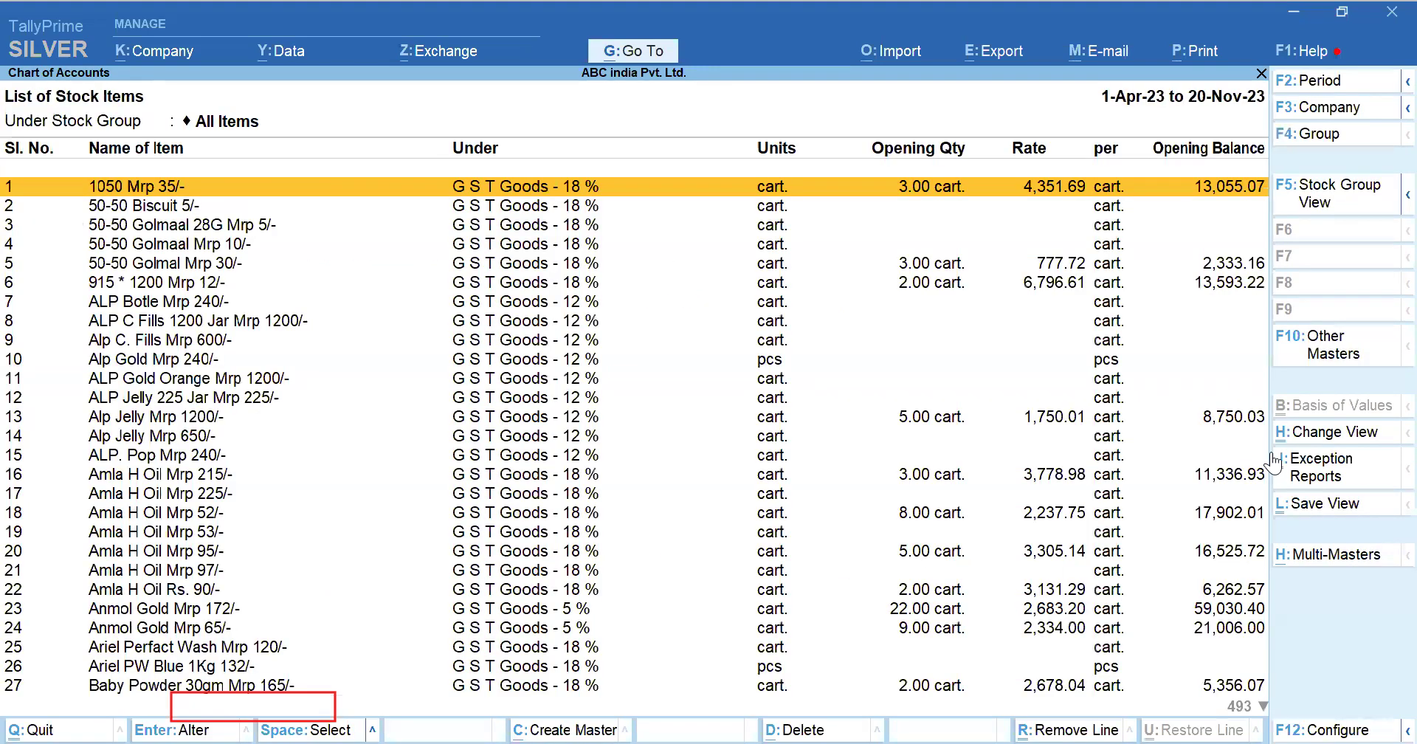
{"action": "key", "text": "Return"}
{"action": "key", "text": "Escape"}
Open Multi Stock Item Alteration for the group All Items.
{"action": "left_click", "coordinate": [1332, 557]}
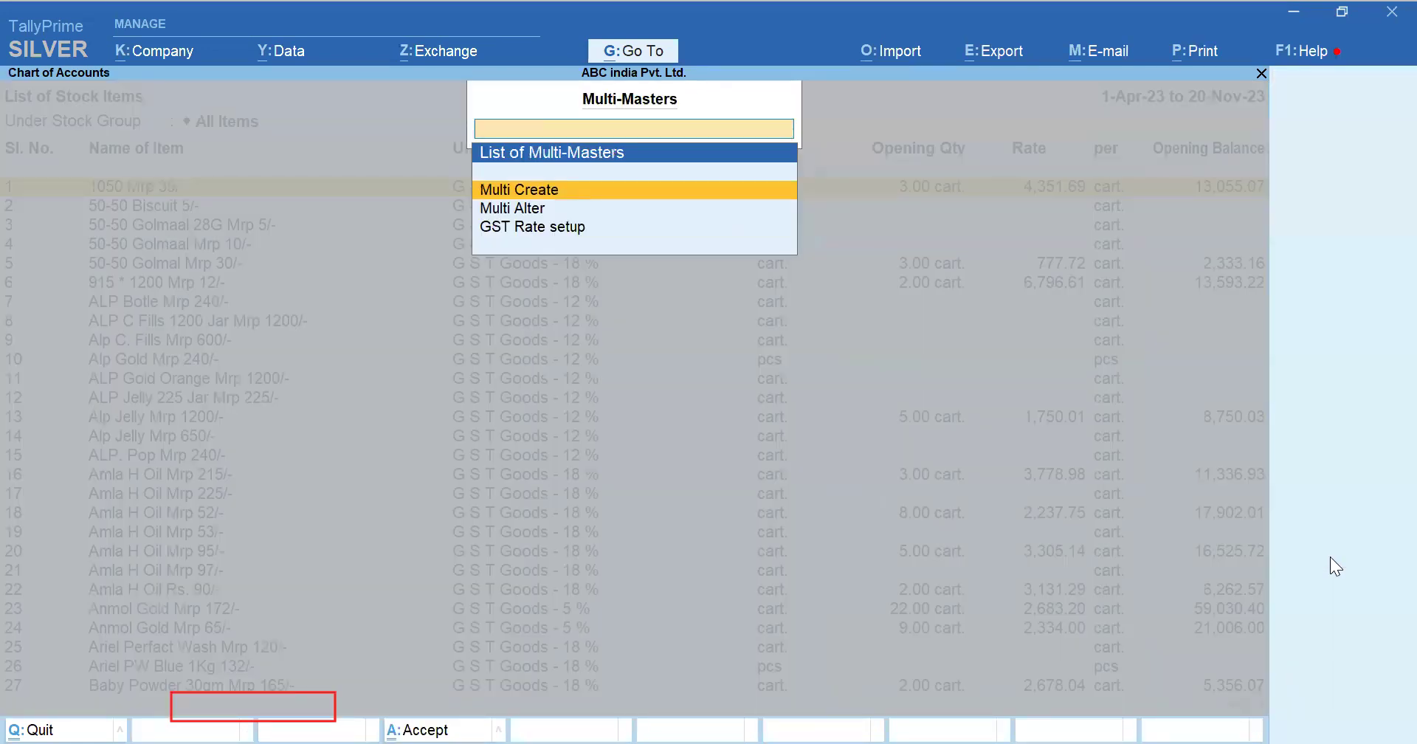
{"action": "key", "text": "Return"}
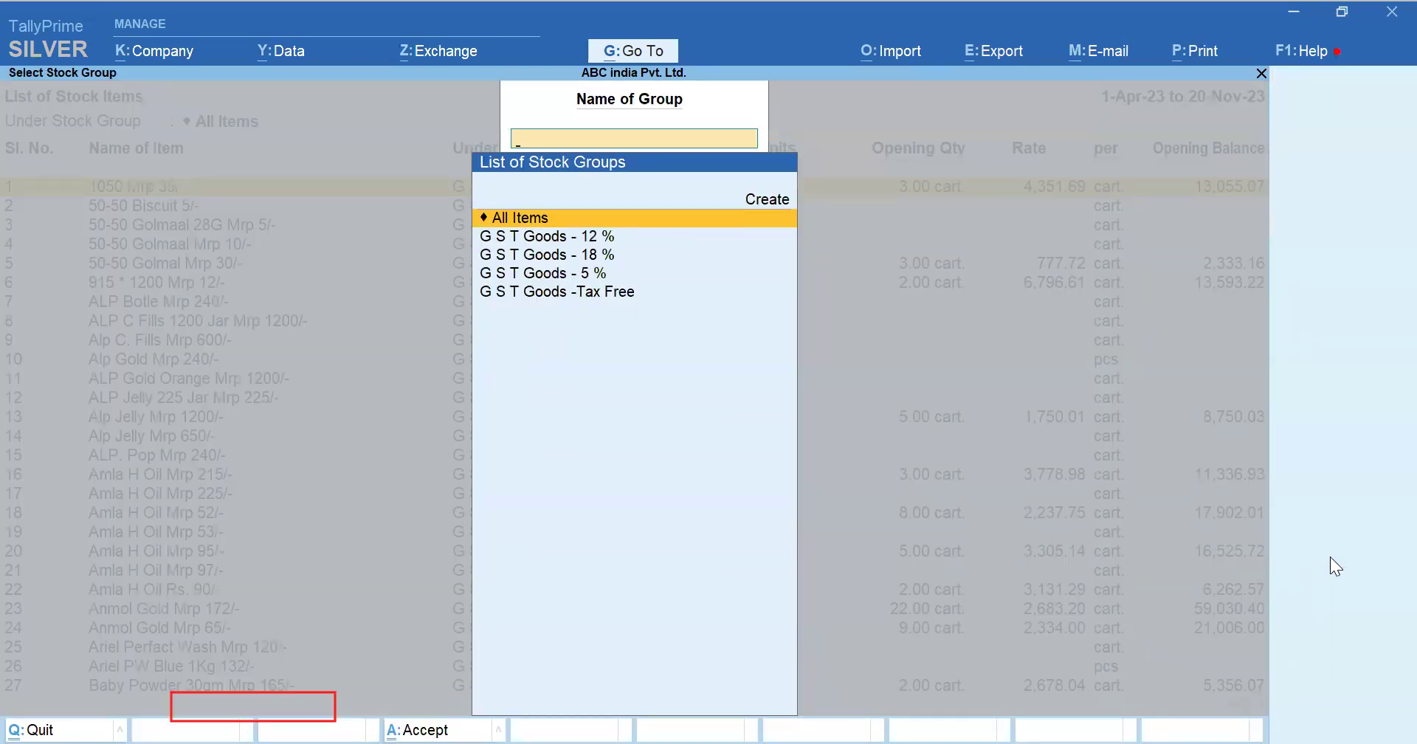
{"action": "key", "text": "Return"}
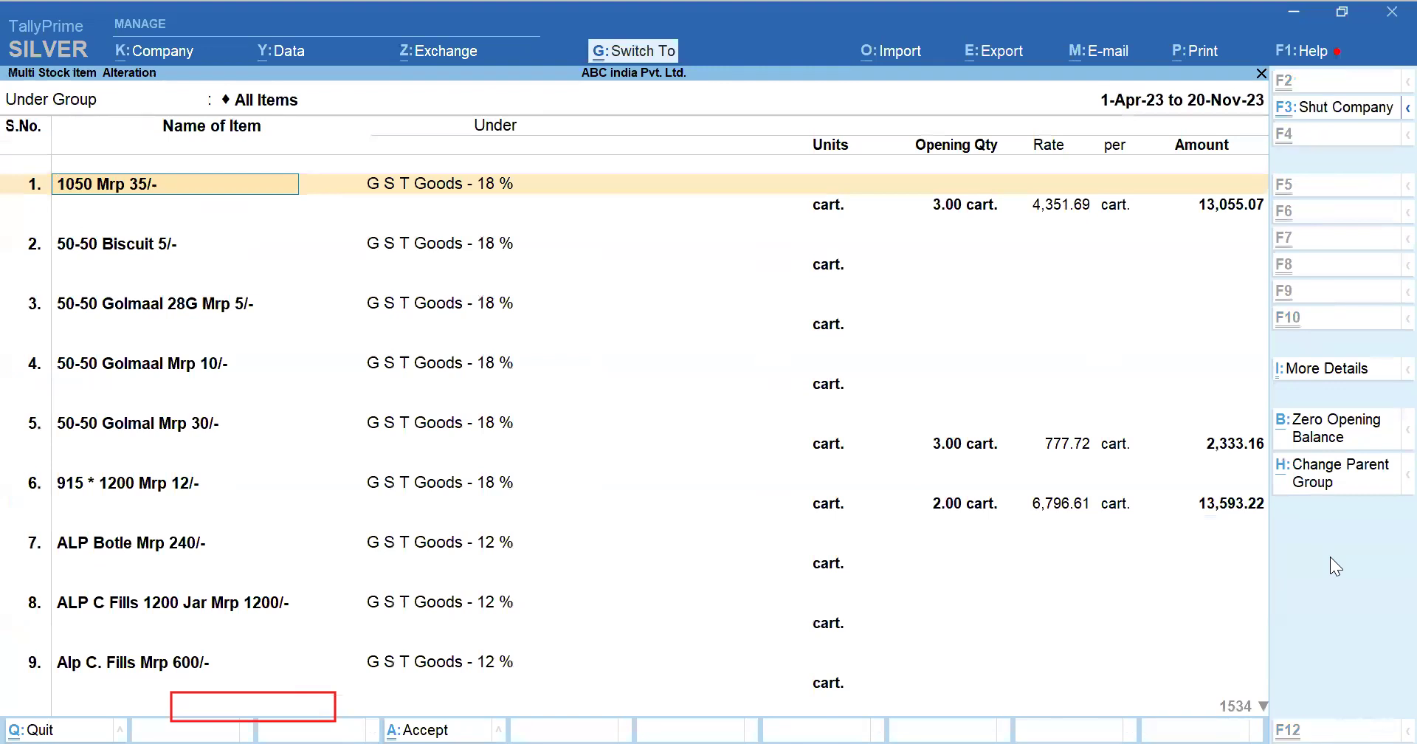
Examine the stock items and opening balances in the multi-alteration list, then return to the stock item list without saving.
{"action": "key", "text": "Down"}
{"action": "key", "text": "Down"}
{"action": "key", "text": "Down"}
{"action": "key", "text": "Down"}
{"action": "key", "text": "Down"}
{"action": "key", "text": "Down"}
{"action": "key", "text": "Down"}
{"action": "key", "text": "Down"}
{"action": "key", "text": "Down"}
{"action": "key", "text": "Down"}
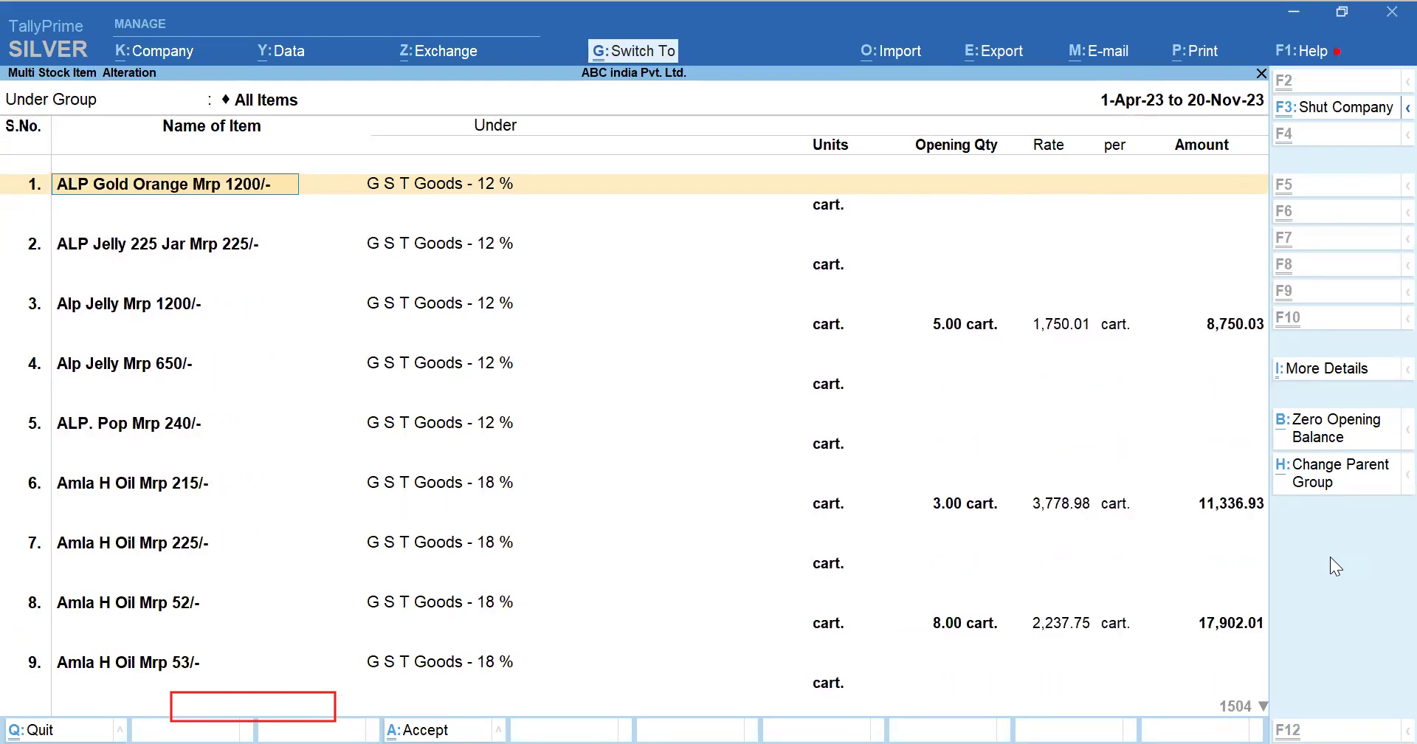
{"action": "key", "text": "Down"}
{"action": "key", "text": "Down"}
{"action": "key", "text": "Down"}
{"action": "key", "text": "Down"}
{"action": "key", "text": "Down"}
{"action": "key", "text": "Down"}
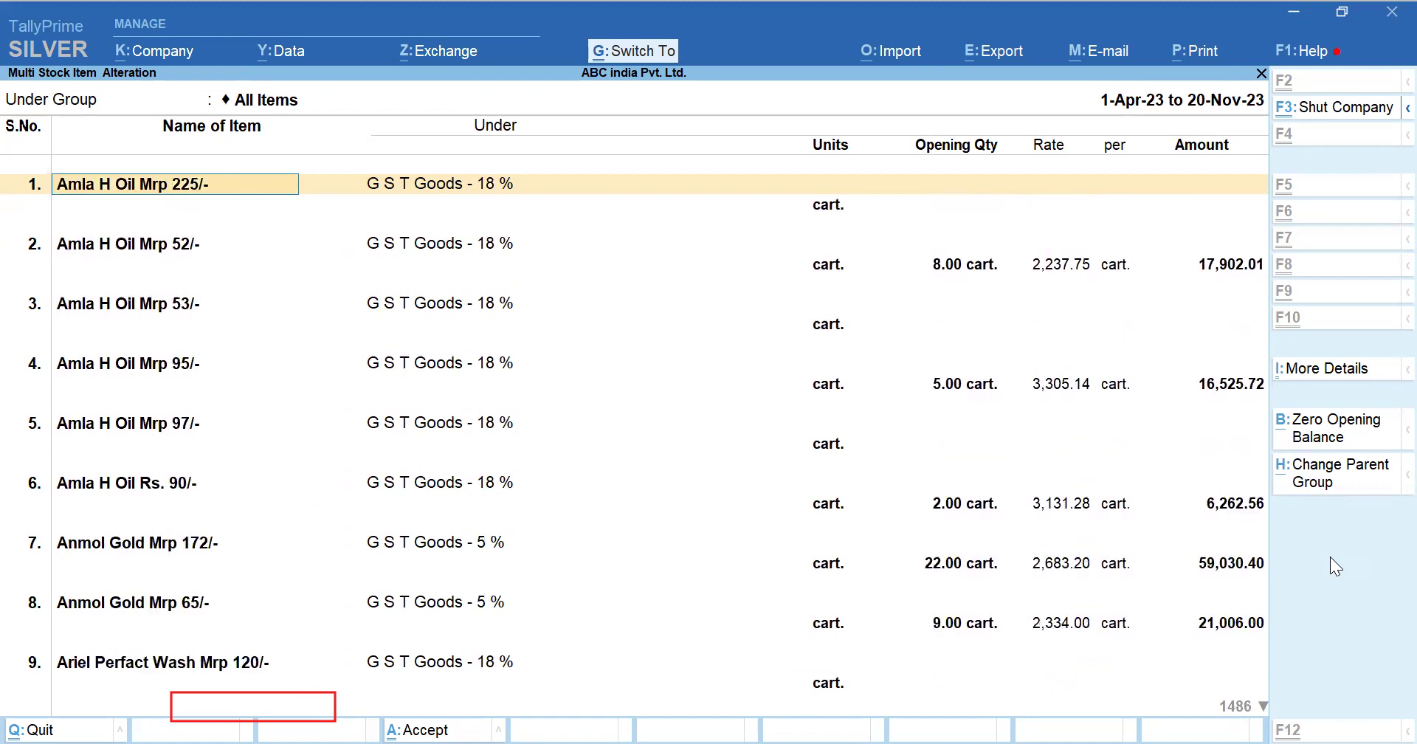
{"action": "key", "text": "Down"}
{"action": "key", "text": "Down"}
{"action": "key", "text": "Down"}
{"action": "key", "text": "Down"}
{"action": "key", "text": "Down"}
{"action": "key", "text": "Down"}
{"action": "key", "text": "Down"}
{"action": "key", "text": "Down"}
{"action": "key", "text": "Down"}
{"action": "key", "text": "Down"}
{"action": "key", "text": "Down"}
{"action": "key", "text": "Down"}
{"action": "key", "text": "Down"}
{"action": "key", "text": "Down"}
{"action": "key", "text": "Down"}
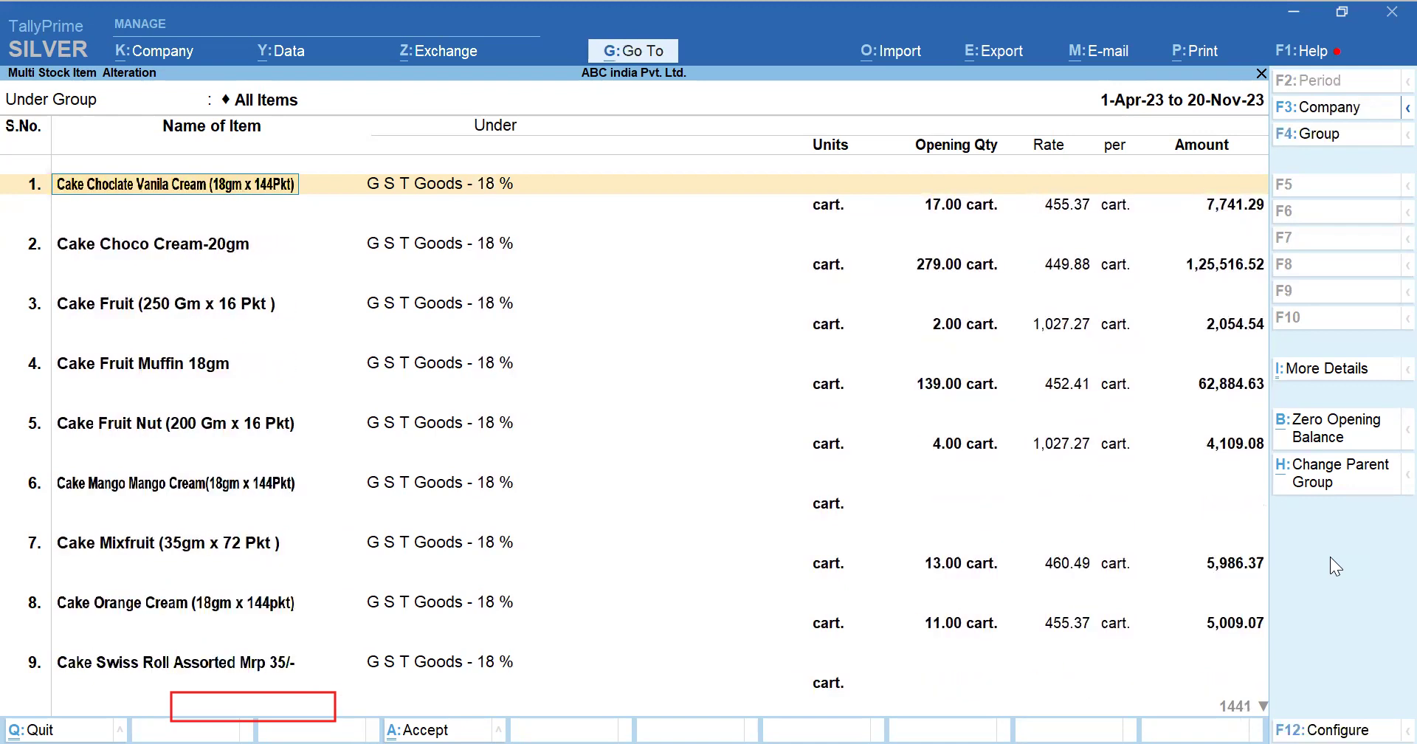
{"action": "key", "text": "Down"}
{"action": "key", "text": "Down"}
{"action": "key", "text": "Down"}
{"action": "key", "text": "Down"}
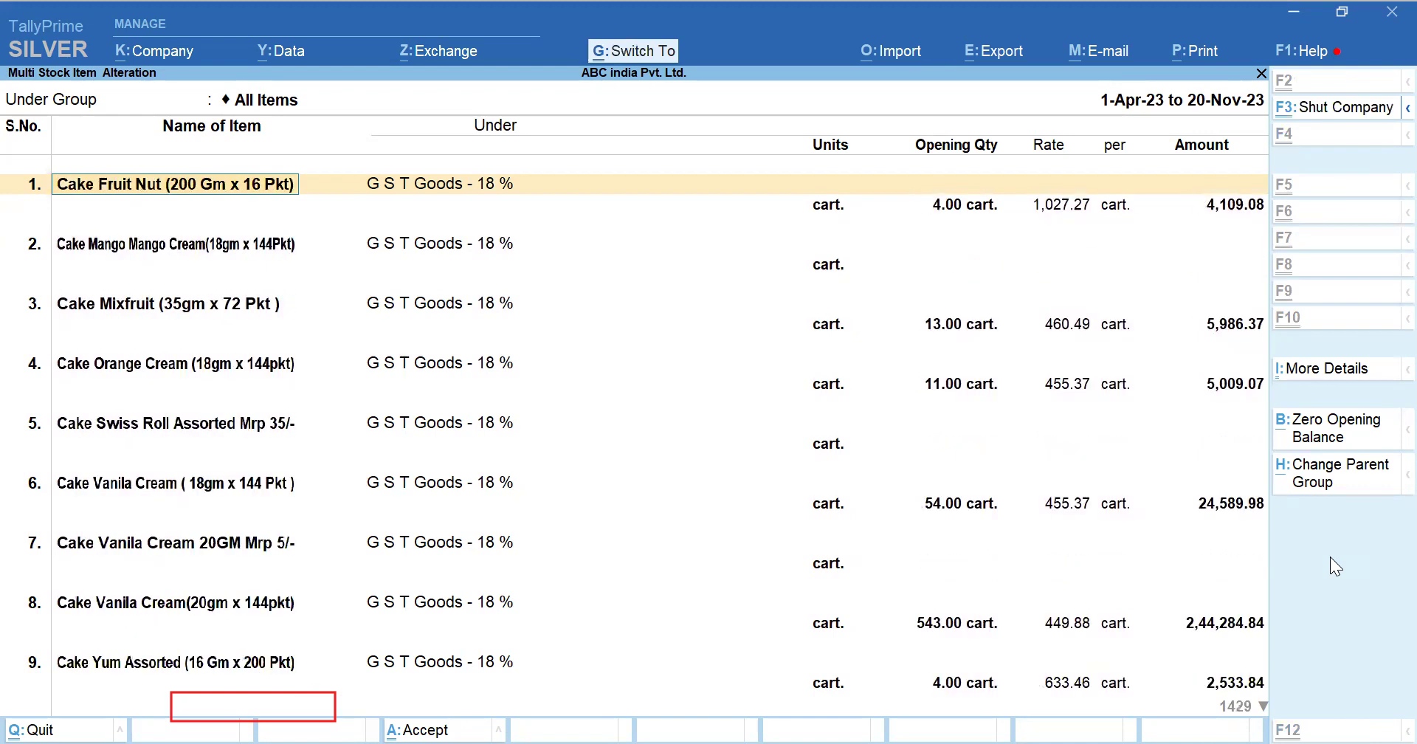
{"action": "key", "text": "Down"}
{"action": "key", "text": "Down"}
{"action": "key", "text": "Down"}
{"action": "key", "text": "Down"}
{"action": "key", "text": "Down"}
{"action": "key", "text": "Down"}
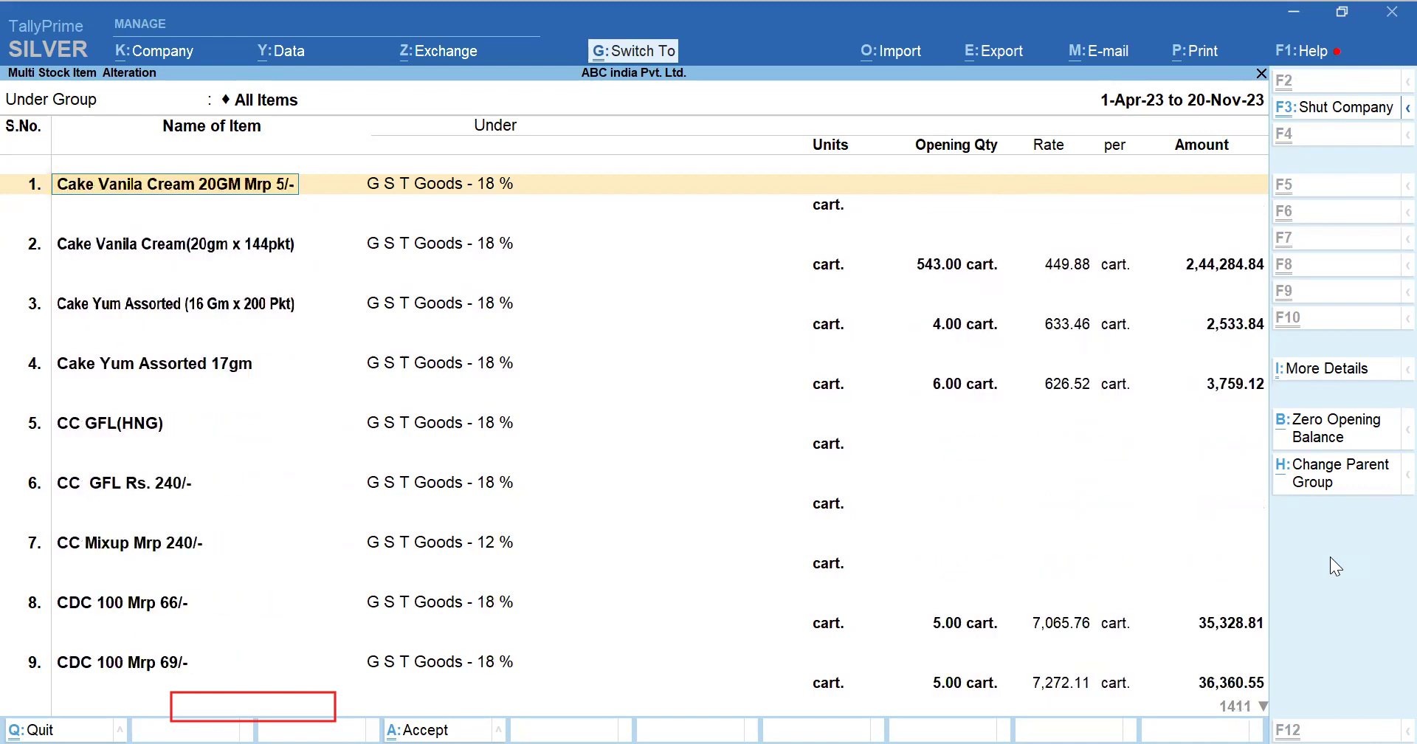
{"action": "key", "text": "Down"}
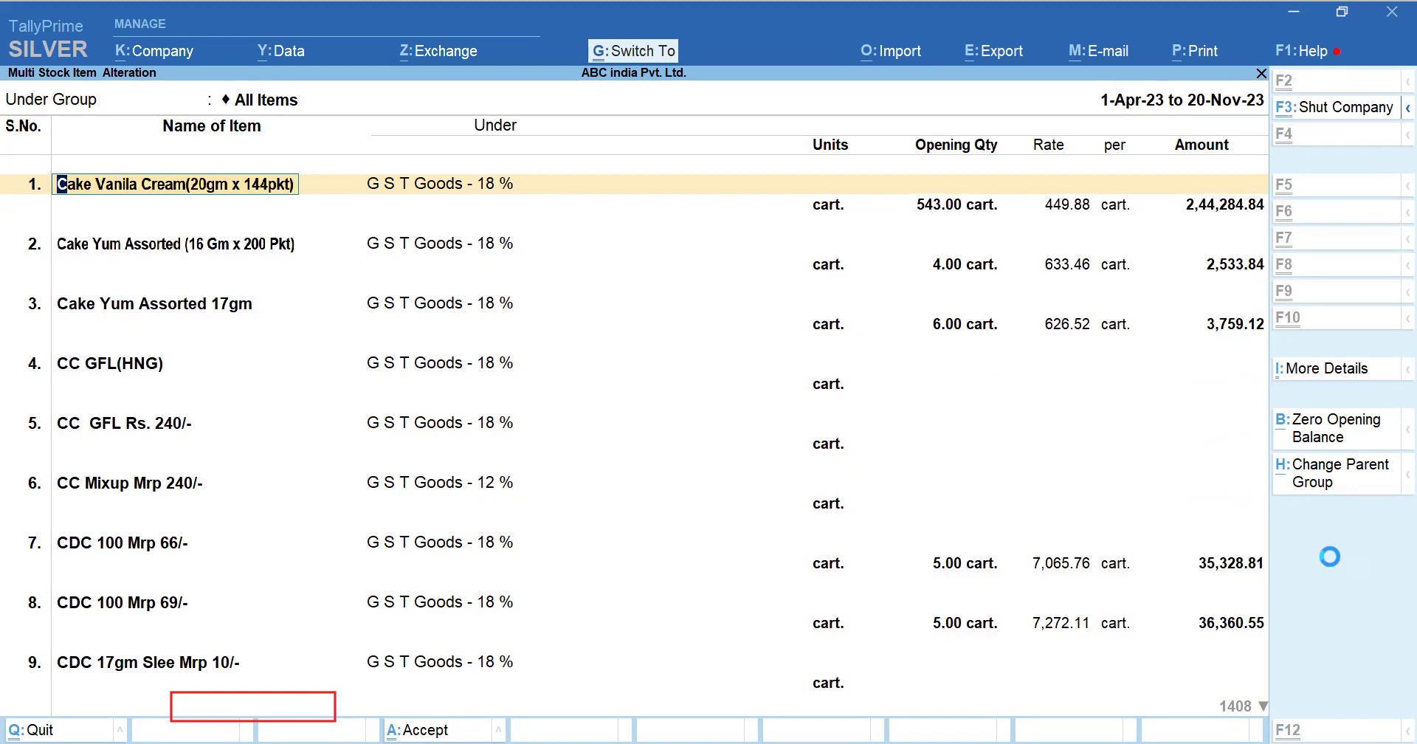
{"action": "key", "text": "Escape"}
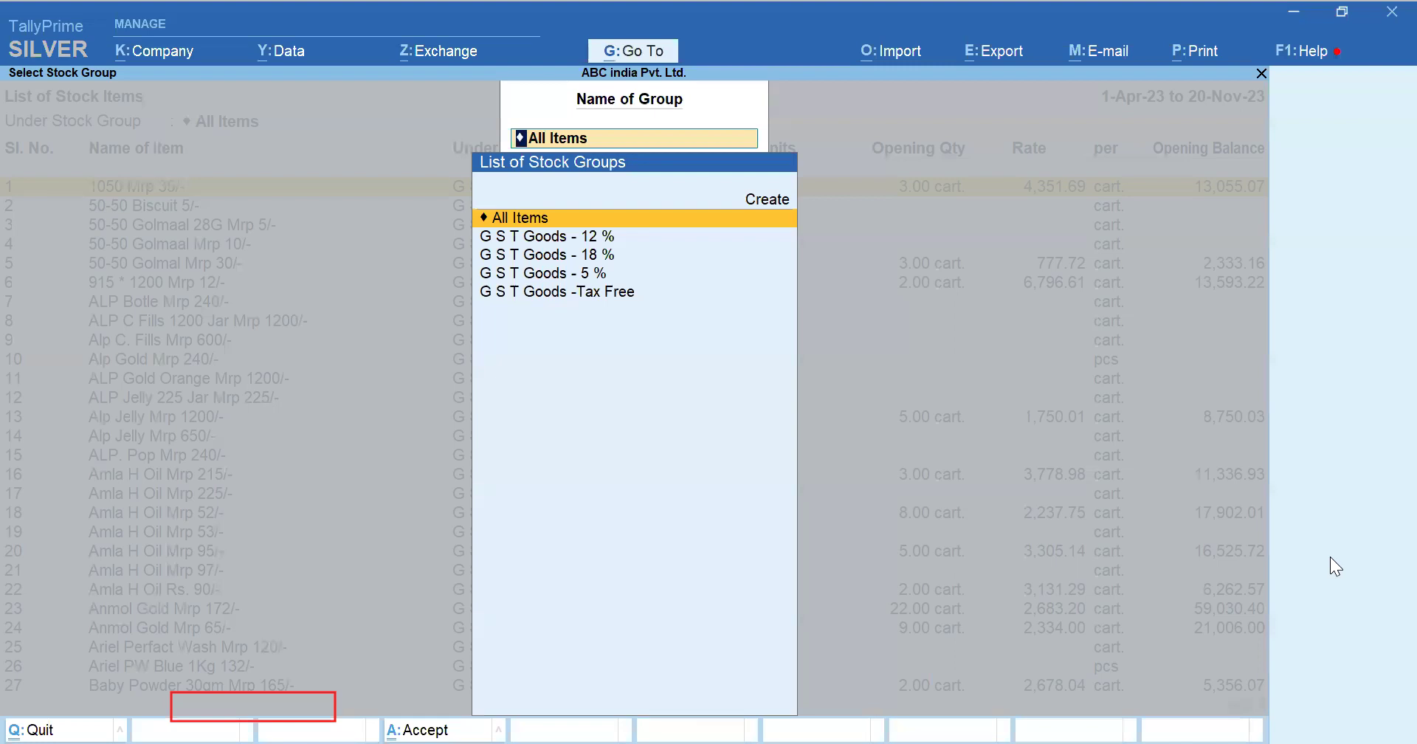
{"action": "key", "text": "Escape"}
Look through the stock items down to Cake Swiss Roll Assorted Mrp 35/-, then return to the Gateway of Tally.
{"action": "key", "text": "Down"}
{"action": "key", "text": "Down"}
{"action": "key", "text": "Down"}
{"action": "key", "text": "Down"}
{"action": "key", "text": "Down"}
{"action": "key", "text": "Down"}
{"action": "key", "text": "Down"}
{"action": "key", "text": "Down"}
{"action": "key", "text": "Down"}
{"action": "key", "text": "Down"}
{"action": "key", "text": "Down"}
{"action": "key", "text": "Down"}
{"action": "key", "text": "Down"}
{"action": "key", "text": "Down"}
{"action": "key", "text": "Down"}
{"action": "key", "text": "Down"}
{"action": "key", "text": "Down"}
{"action": "key", "text": "Down"}
{"action": "key", "text": "Down"}
{"action": "key", "text": "Down"}
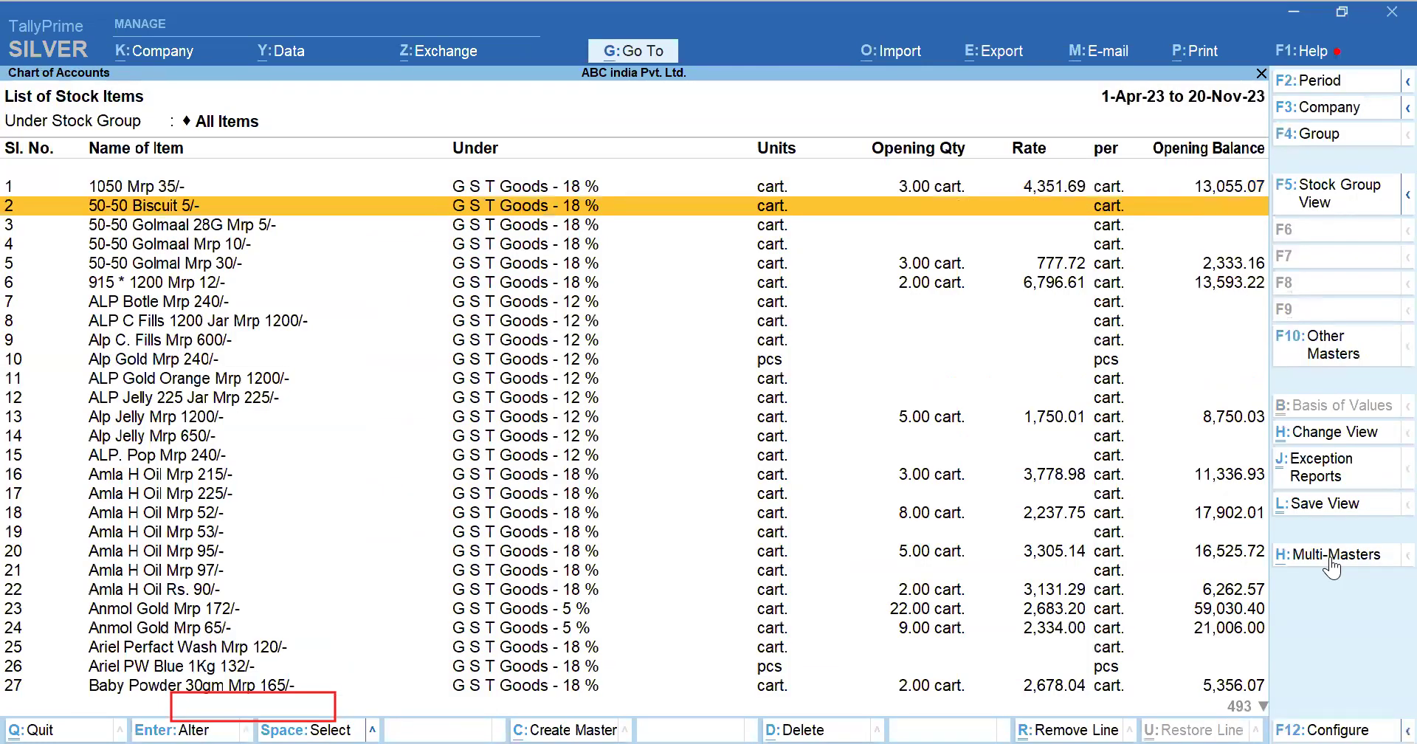
{"action": "key", "text": "Down"}
{"action": "key", "text": "Down"}
{"action": "key", "text": "Down"}
{"action": "key", "text": "Down"}
{"action": "key", "text": "Down"}
{"action": "key", "text": "Down"}
{"action": "key", "text": "Down"}
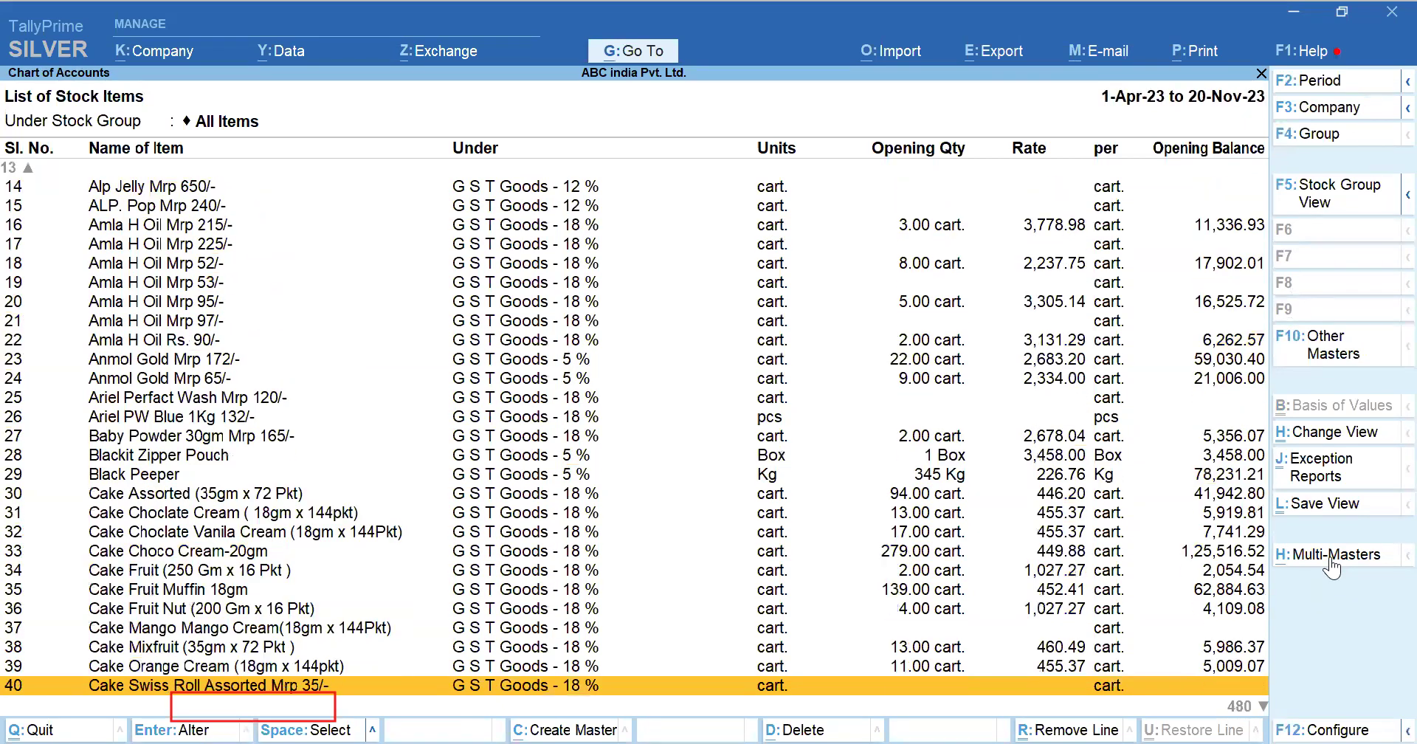
{"action": "key", "text": "Escape"}
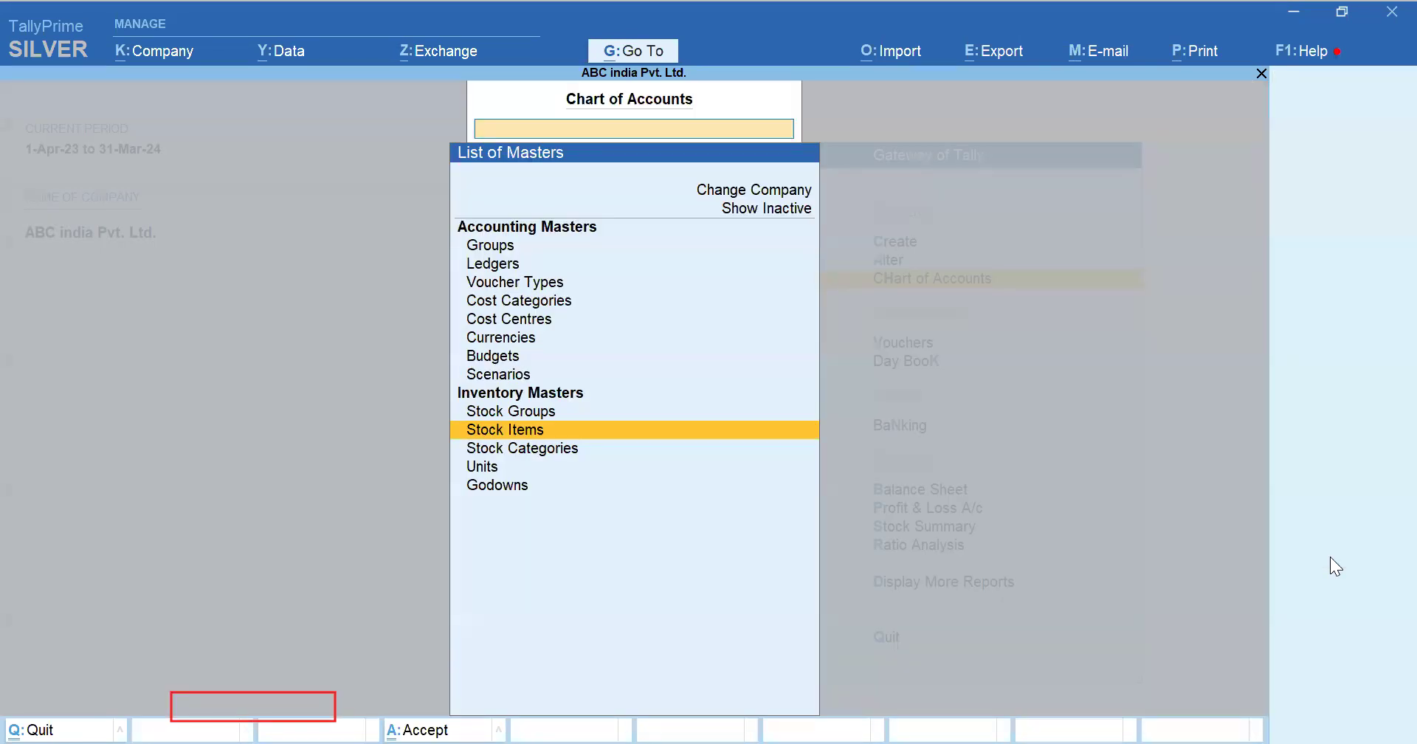
{"action": "key", "text": "Escape"}
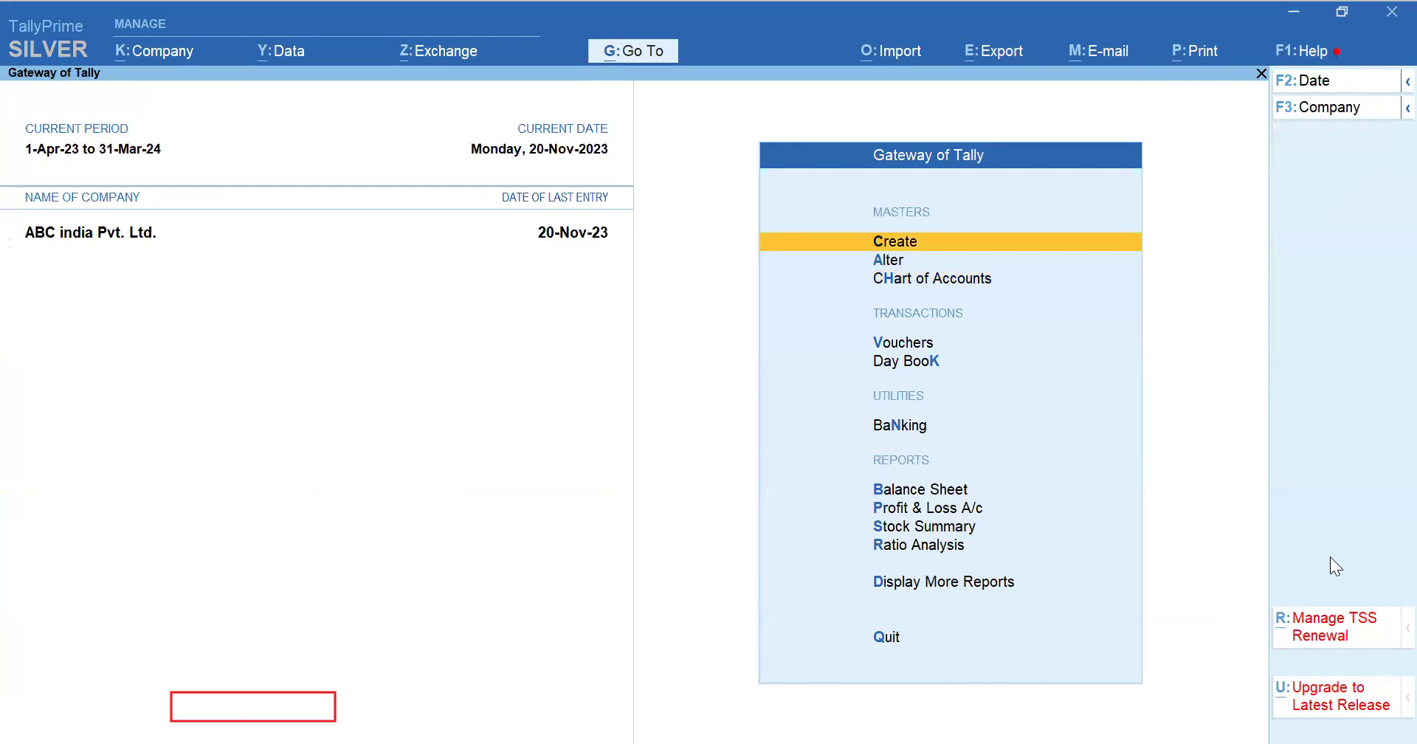
Open the company's Statistics report and look through the voucher types.
{"action": "key", "text": "d"}
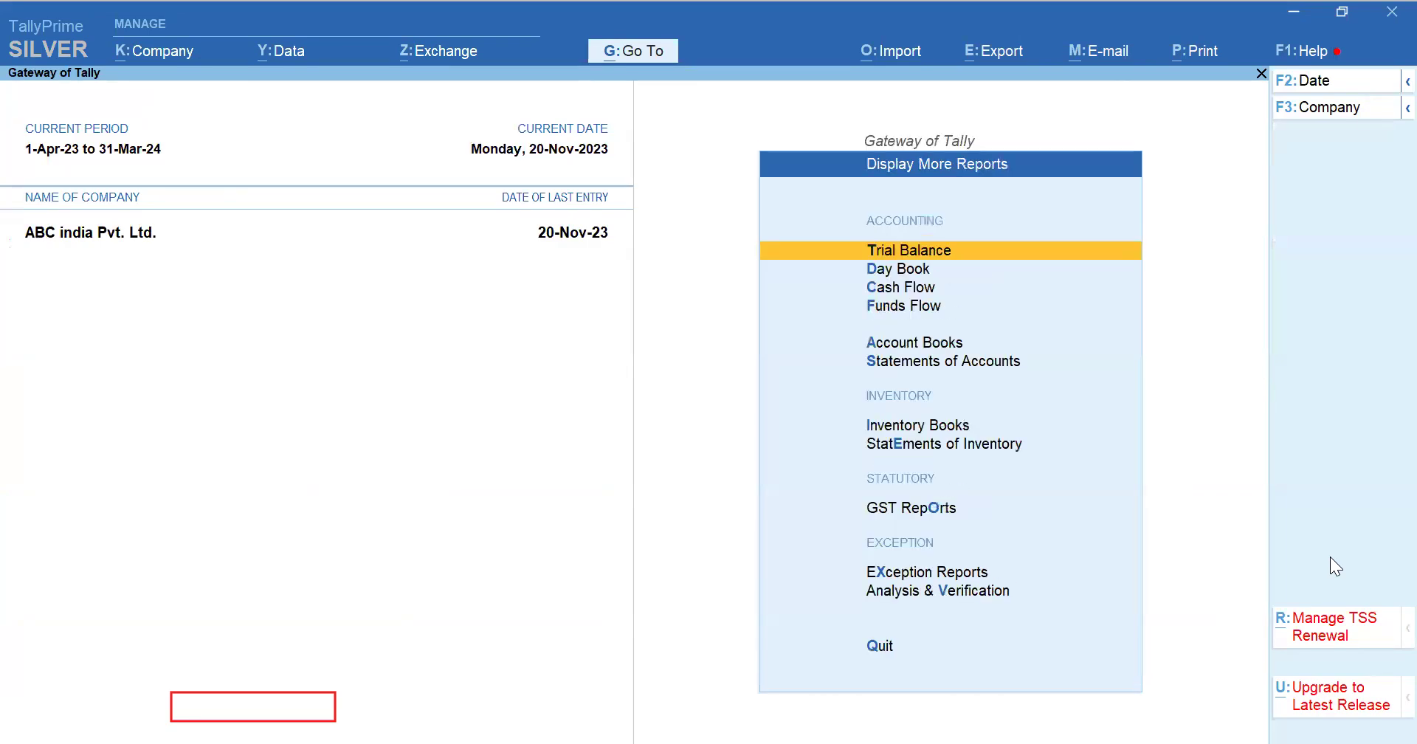
{"action": "key", "text": "s"}
{"action": "key", "text": "s"}
{"action": "key", "text": "Down"}
{"action": "key", "text": "Down"}
{"action": "key", "text": "Down"}
{"action": "key", "text": "Down"}
{"action": "key", "text": "Down"}
{"action": "key", "text": "Down"}
{"action": "key", "text": "Down"}
{"action": "key", "text": "Down"}
{"action": "key", "text": "Down"}
{"action": "key", "text": "Down"}
{"action": "key", "text": "Down"}
{"action": "key", "text": "Down"}
{"action": "key", "text": "Down"}
{"action": "key", "text": "Down"}
{"action": "key", "text": "Down"}
{"action": "key", "text": "Down"}
{"action": "key", "text": "Down"}
{"action": "key", "text": "Down"}
{"action": "key", "text": "Down"}
{"action": "key", "text": "Down"}
{"action": "key", "text": "Down"}
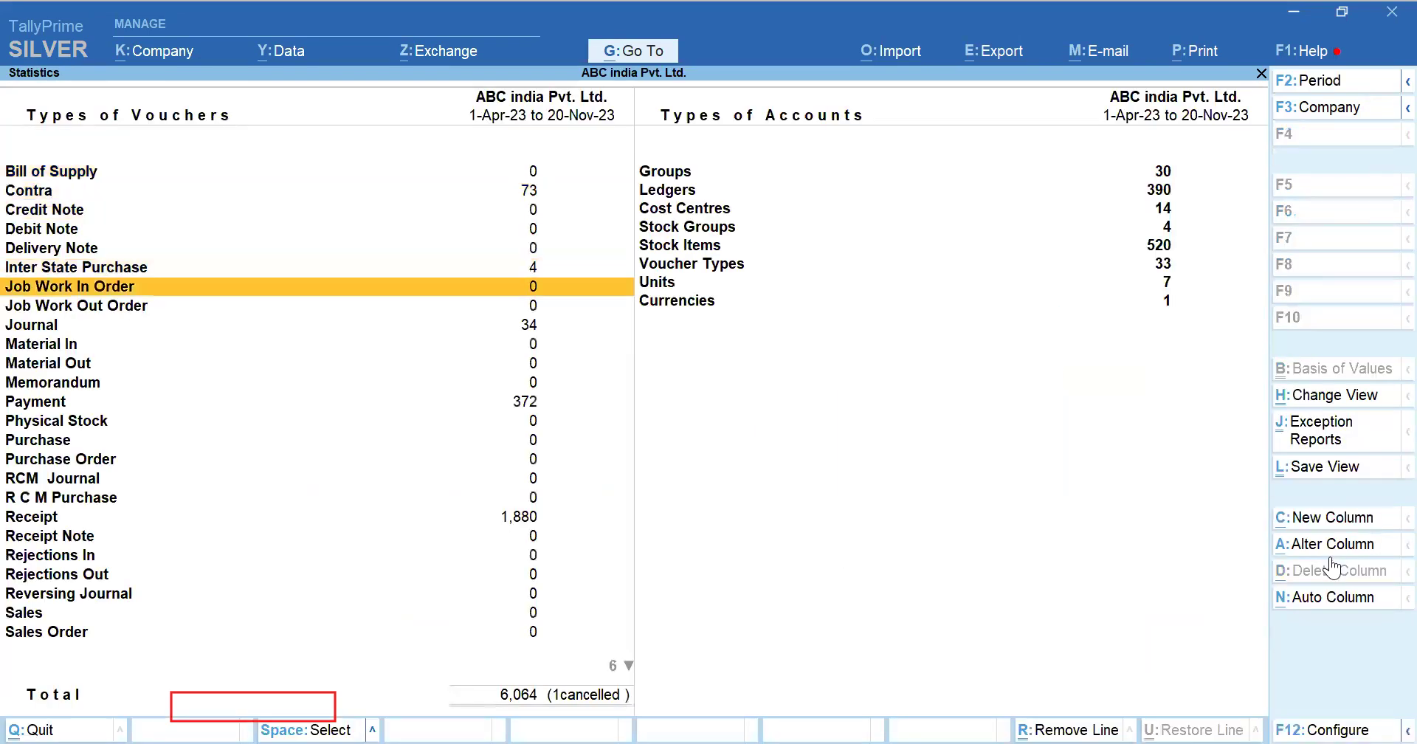
View the list behind Stock Items in the Types of Accounts statistics, then return to the report.
{"action": "key", "text": "Right"}
{"action": "key", "text": "Up"}
{"action": "key", "text": "Up"}
{"action": "key", "text": "Up"}
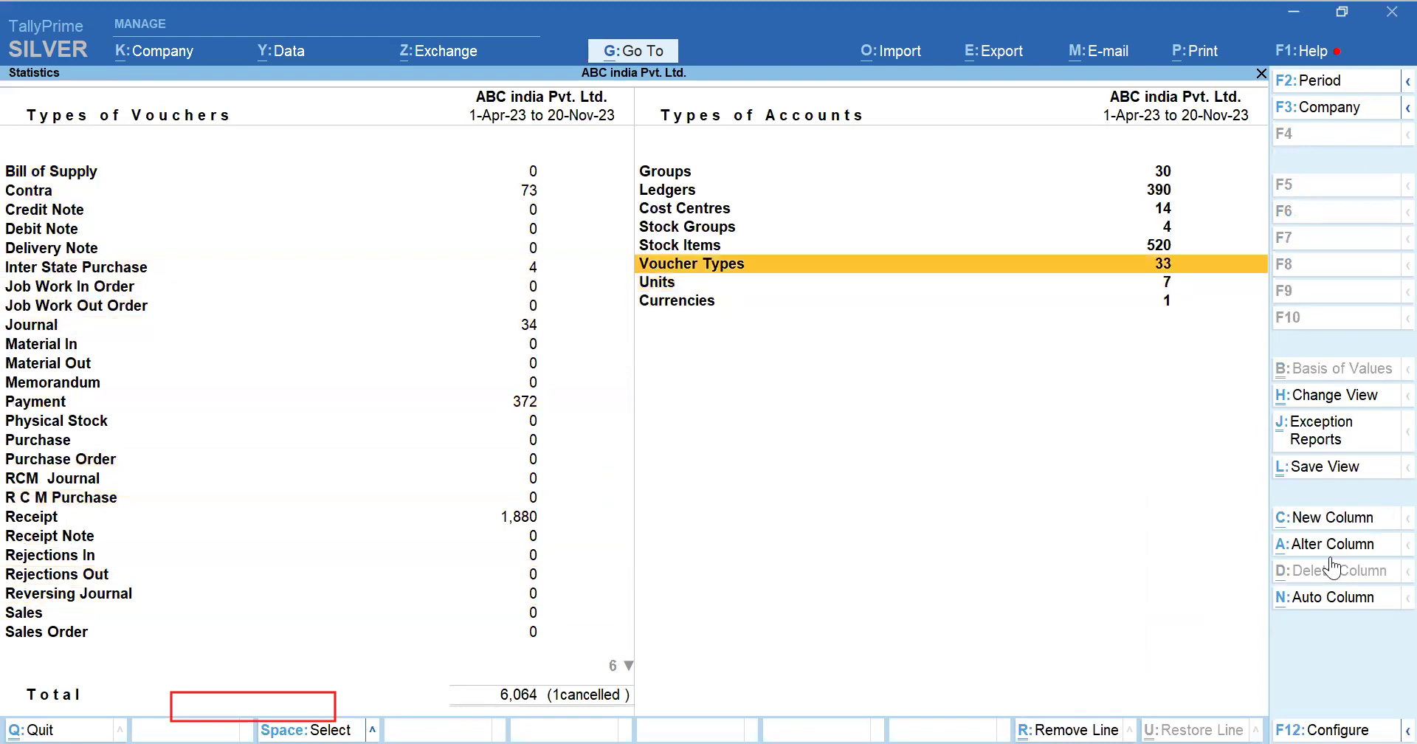
{"action": "key", "text": "Return"}
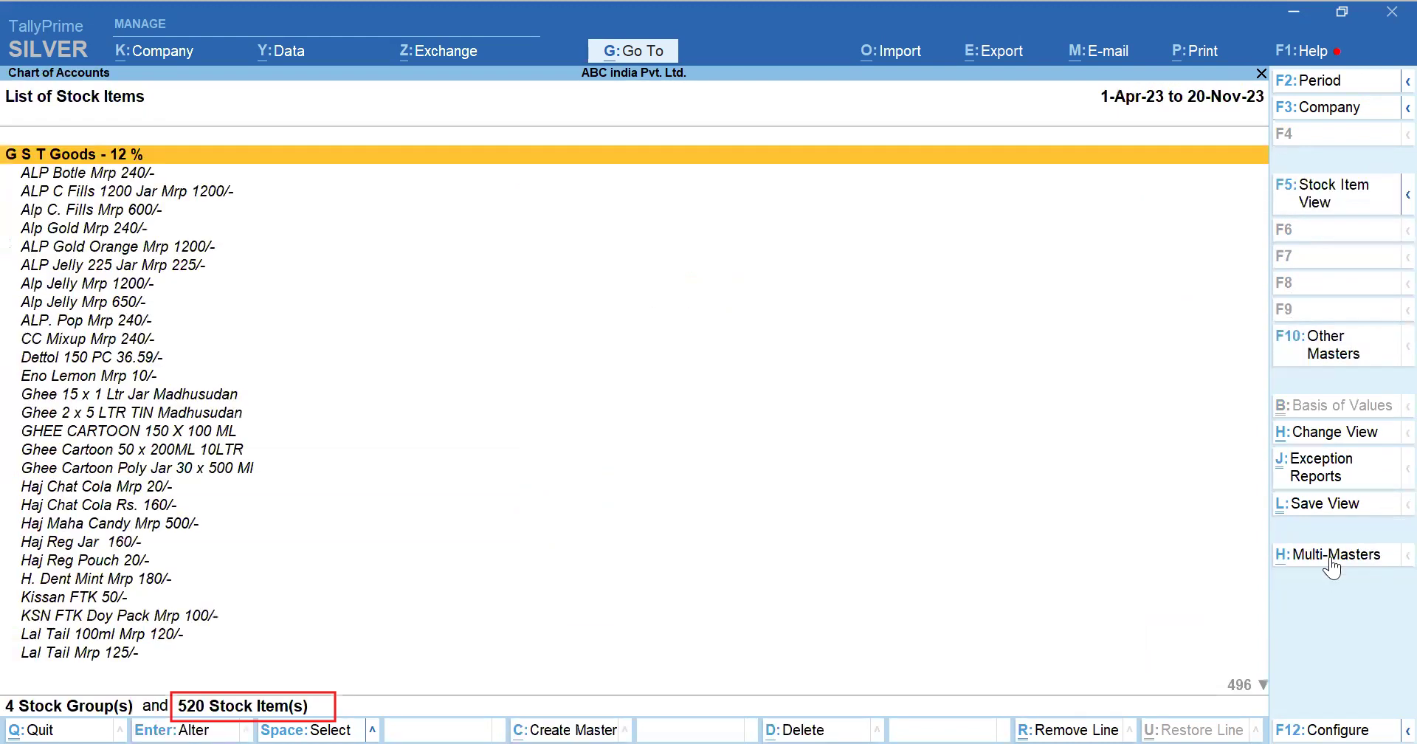
{"action": "key", "text": "Escape"}
Calculate 520+481 in the built-in calculator, then return to the Gateway of Tally.
{"action": "key", "text": "ctrl+n"}
{"action": "type", "text": "520+481"}
{"action": "key", "text": "Return"}
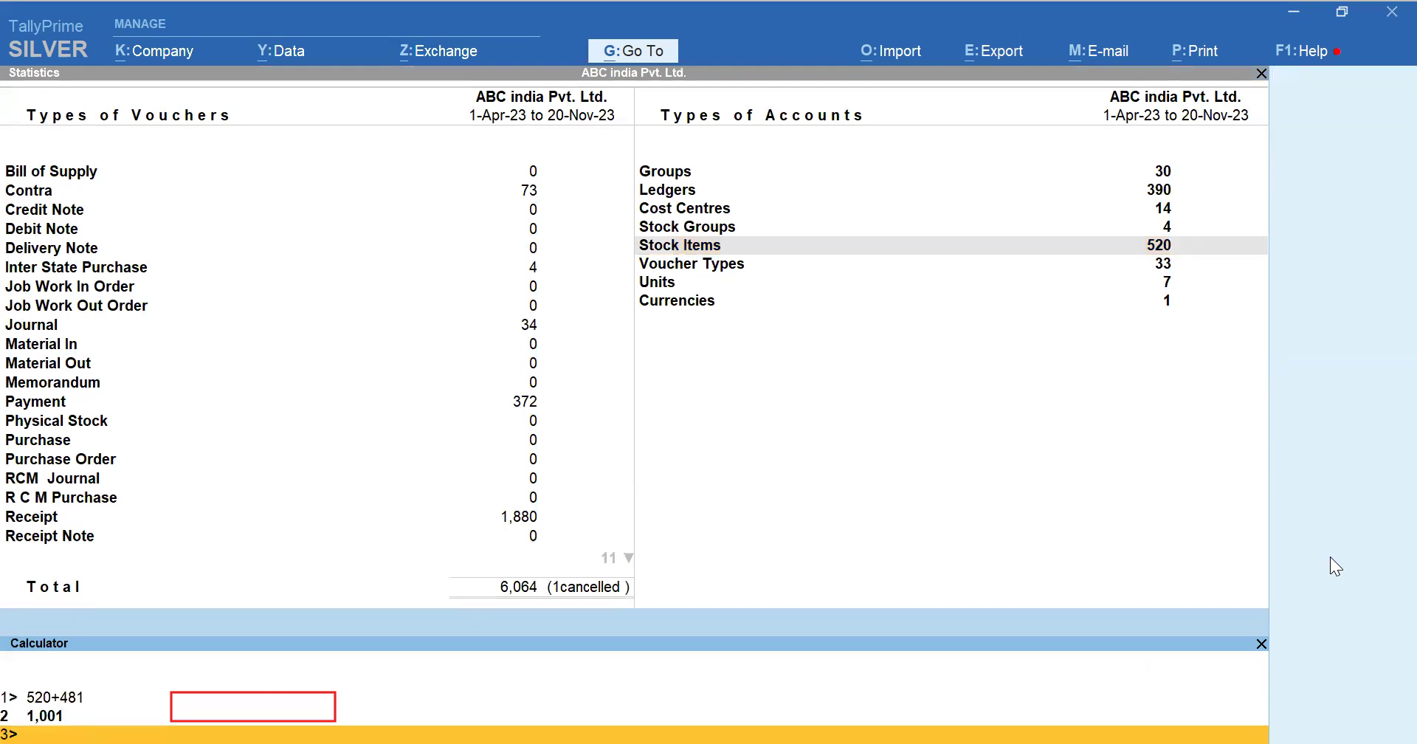
{"action": "key", "text": "ctrl+m"}
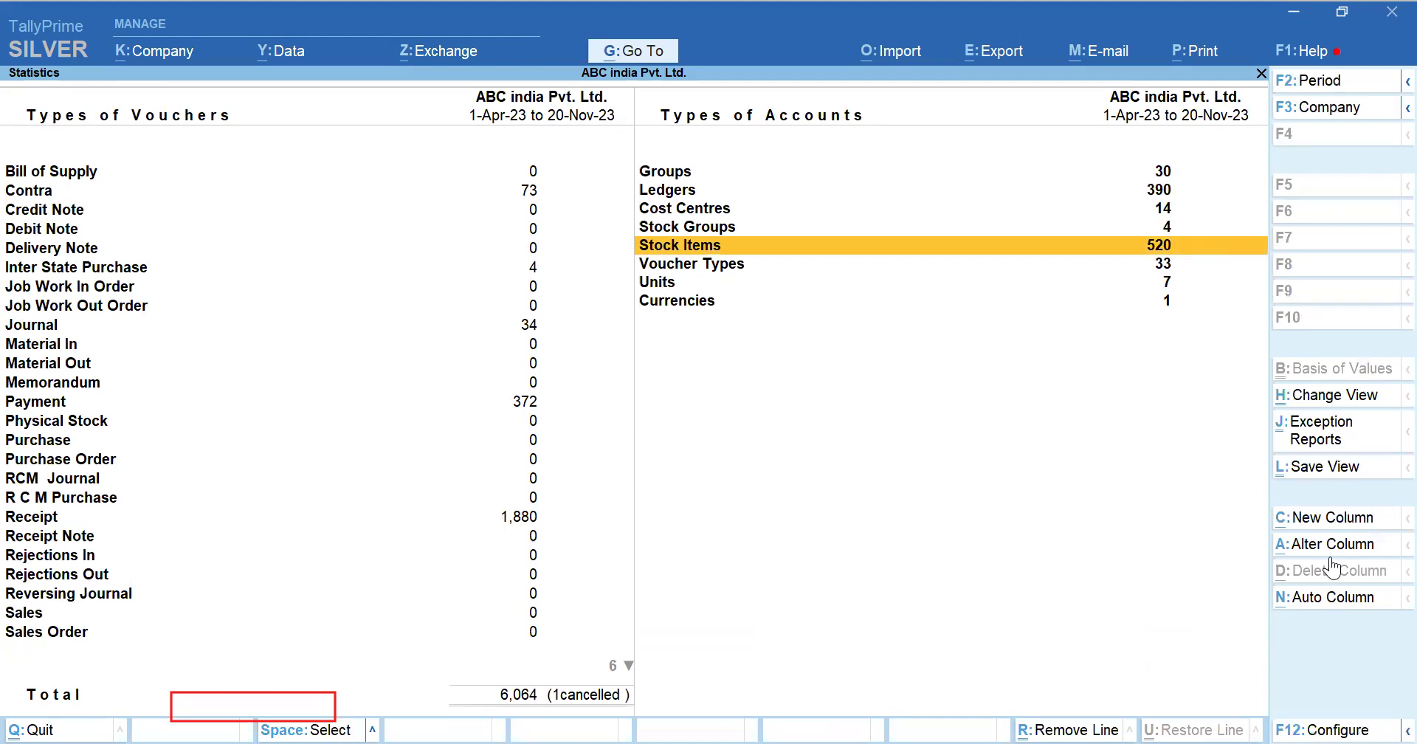
{"action": "key", "text": "Escape"}
{"action": "key", "text": "Escape"}
{"action": "key", "text": "Escape"}
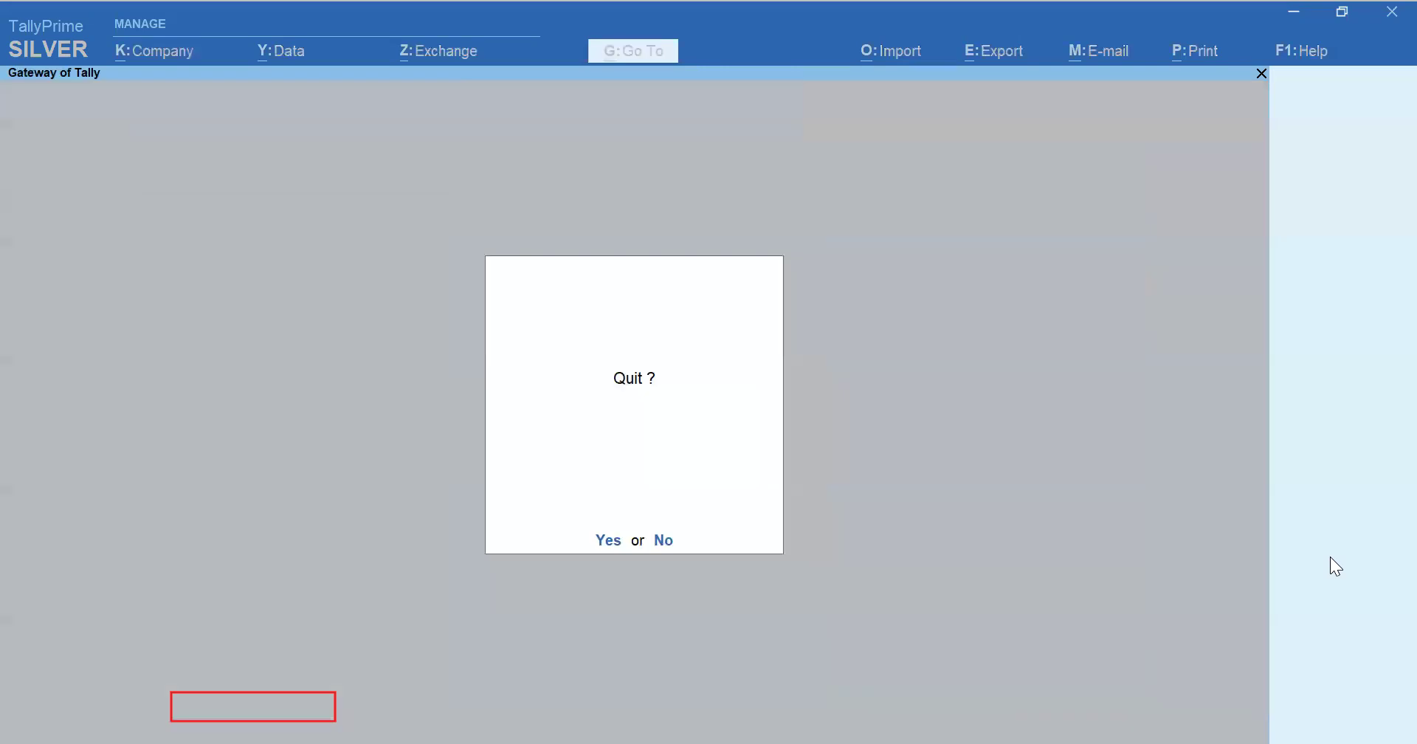
{"action": "key", "text": "Escape"}
Check the stock item 1050 Mrp 35/- and its parent group in Master Alteration, then return to the Gateway without saving.
{"action": "key", "text": "Down"}
{"action": "key", "text": "Return"}
{"action": "key", "text": "Down"}
{"action": "key", "text": "Down"}
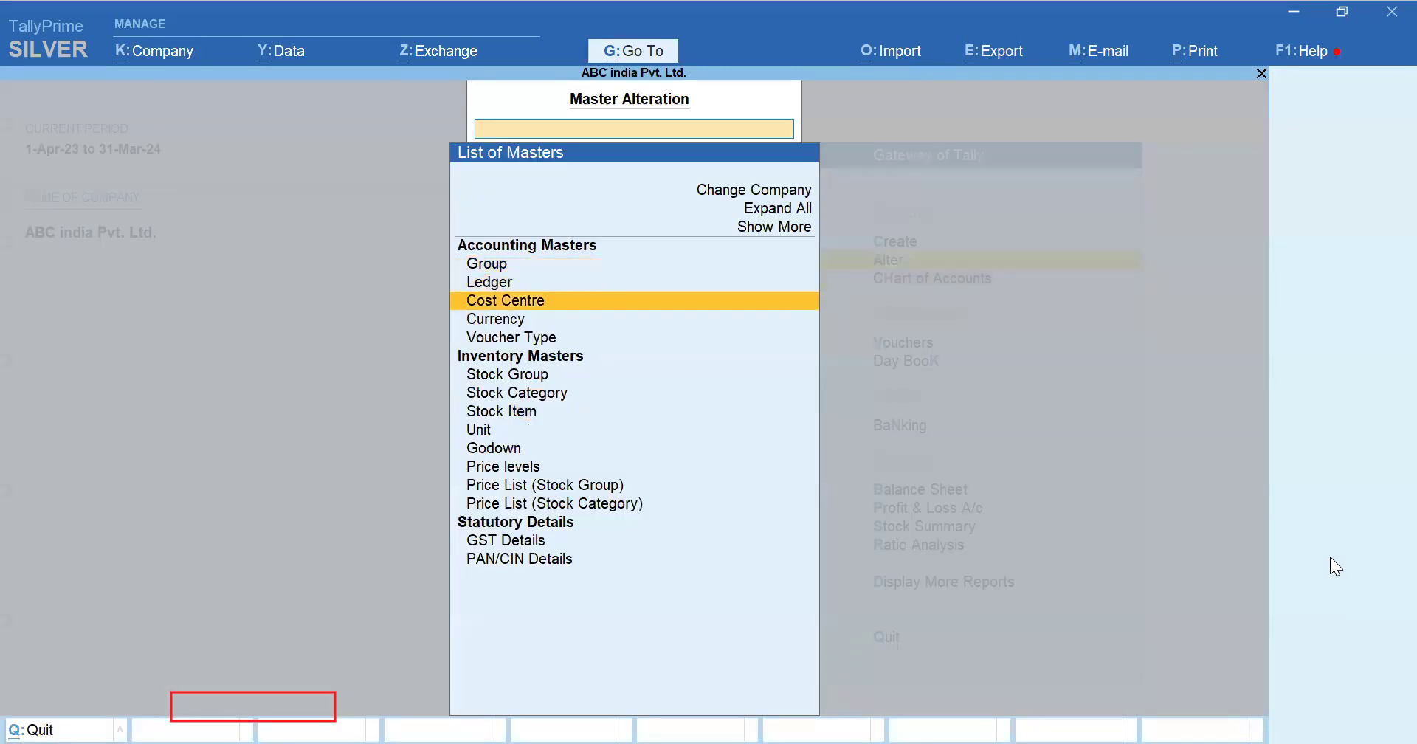
{"action": "key", "text": "Up"}
{"action": "key", "text": "Down"}
{"action": "key", "text": "Down"}
{"action": "key", "text": "Down"}
{"action": "key", "text": "Down"}
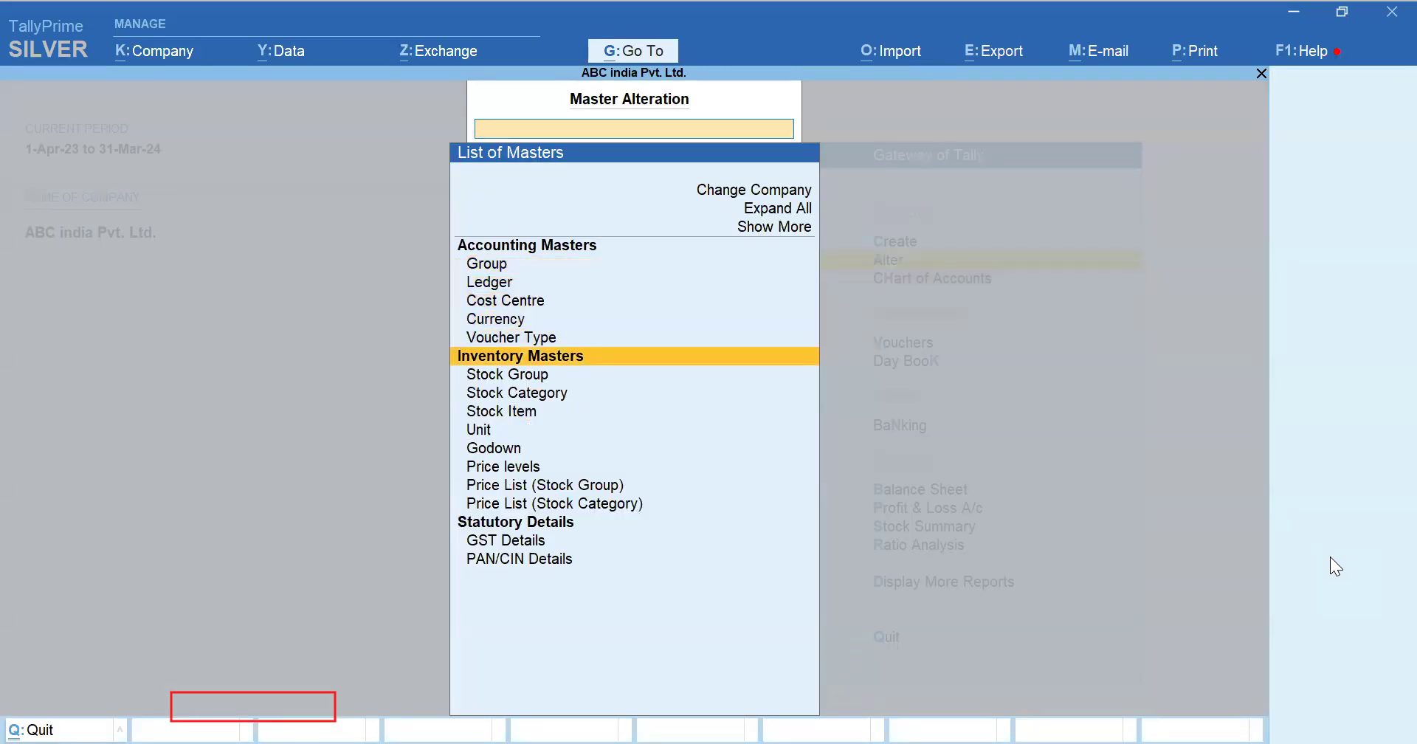
{"action": "key", "text": "Down"}
{"action": "key", "text": "Down"}
{"action": "key", "text": "Down"}
{"action": "key", "text": "Return"}
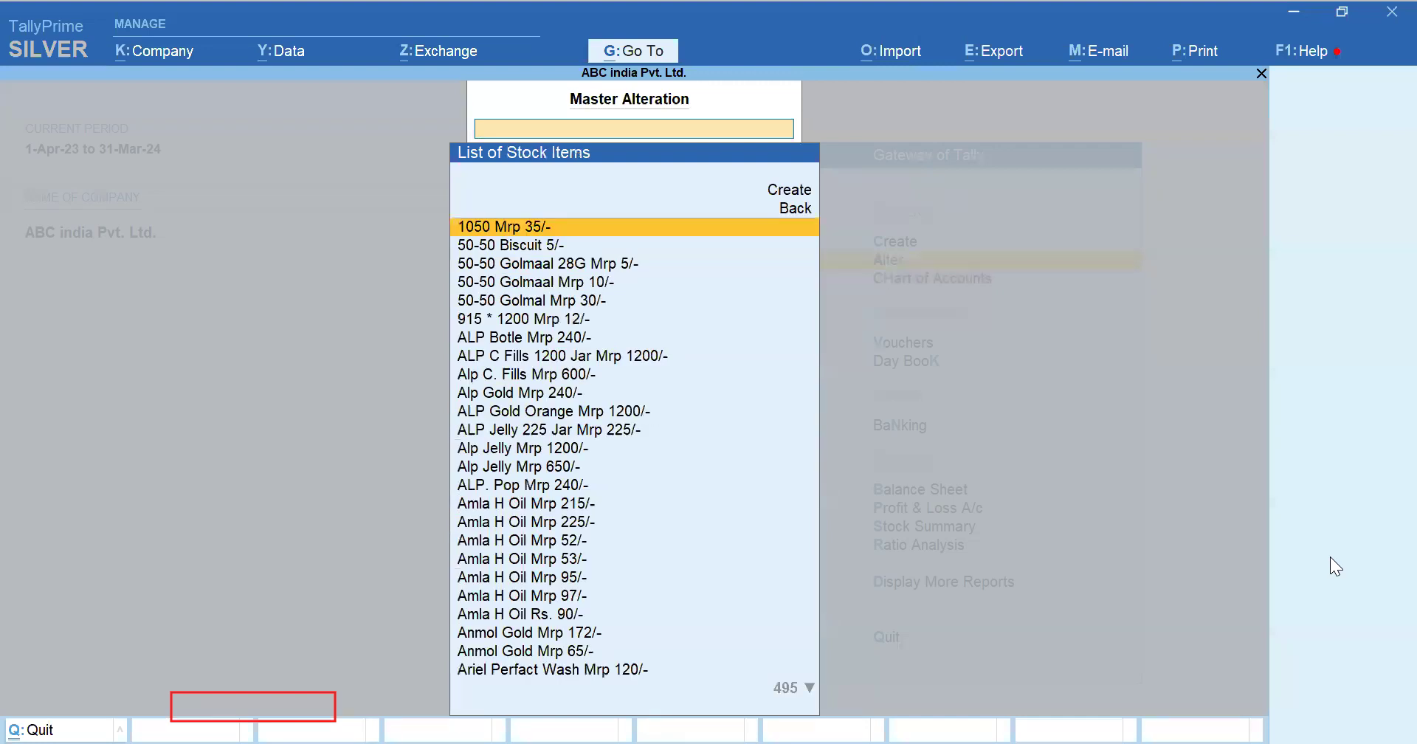
{"action": "key", "text": "Return"}
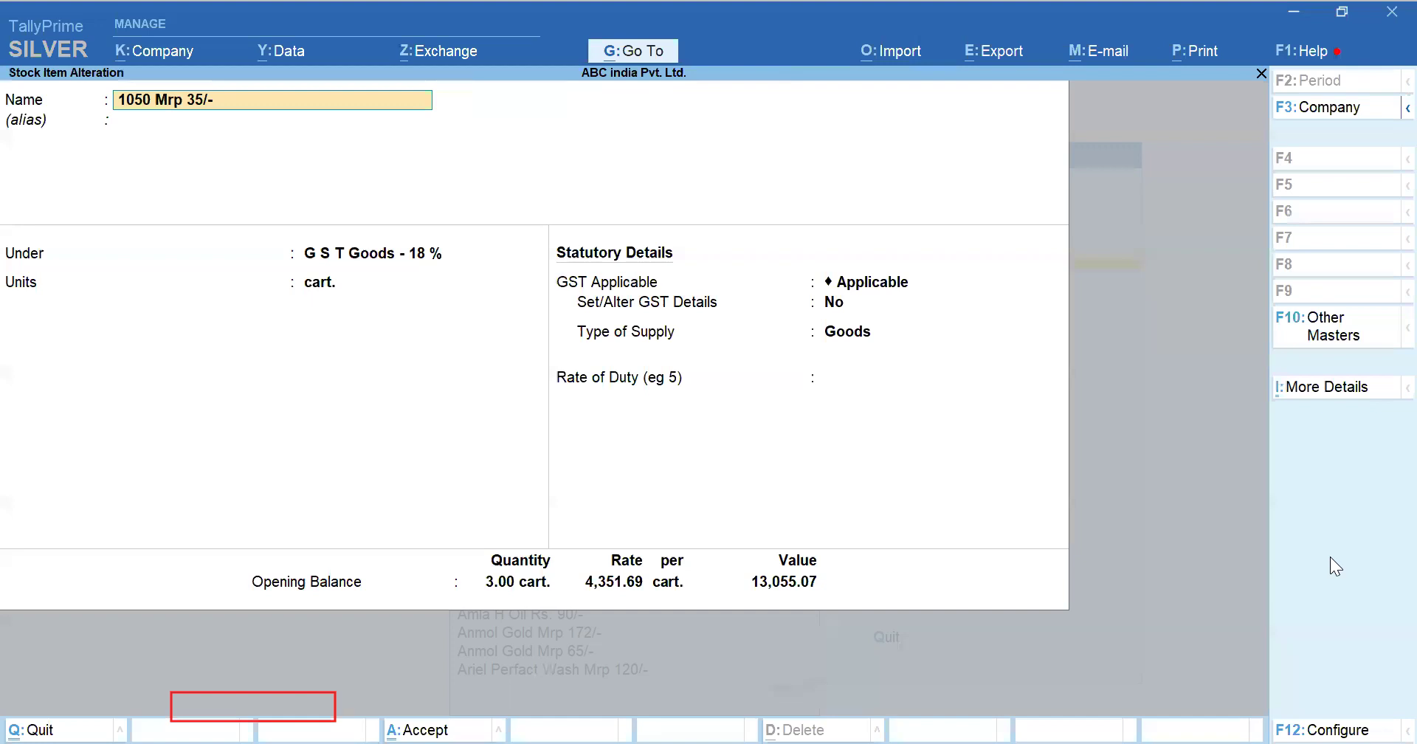
{"action": "key", "text": "Return"}
{"action": "key", "text": "Return"}
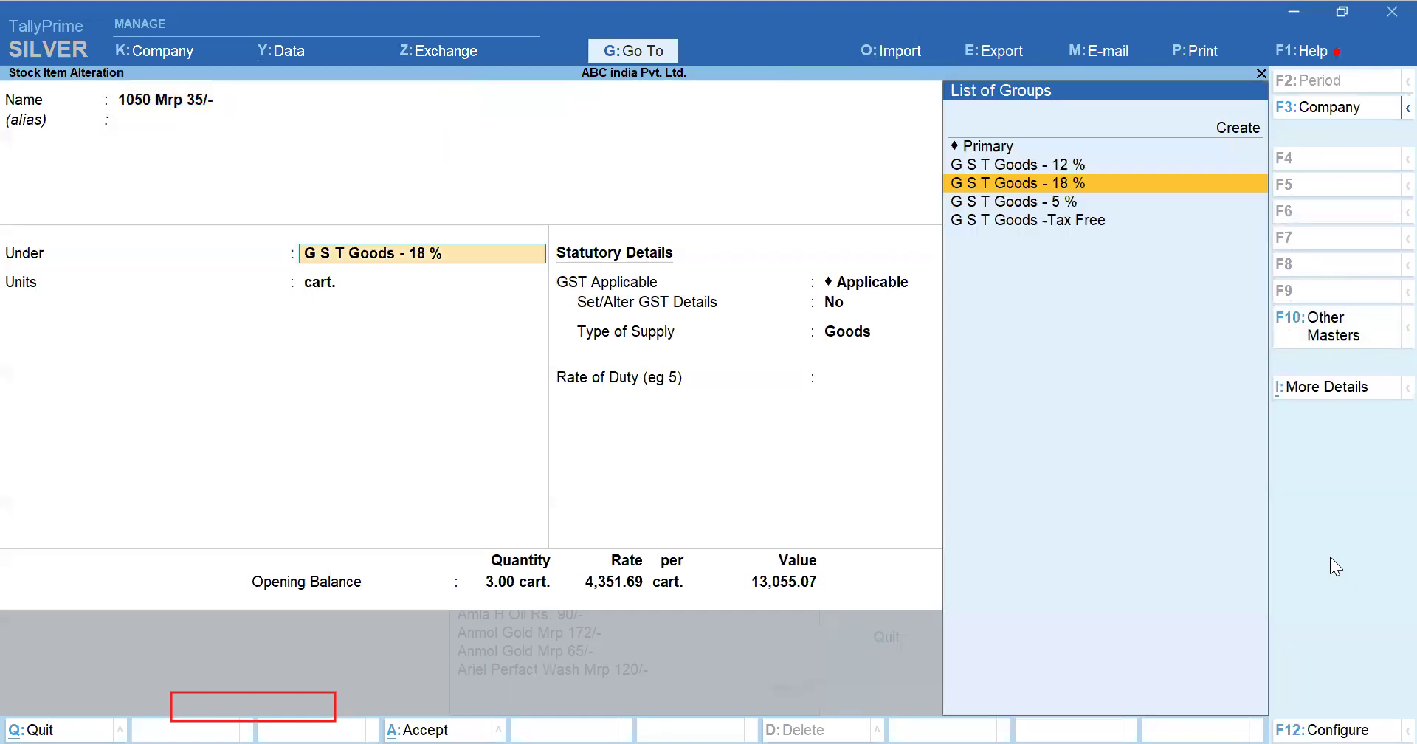
{"action": "key", "text": "Escape"}
{"action": "key", "text": "Escape"}
{"action": "key", "text": "Escape"}
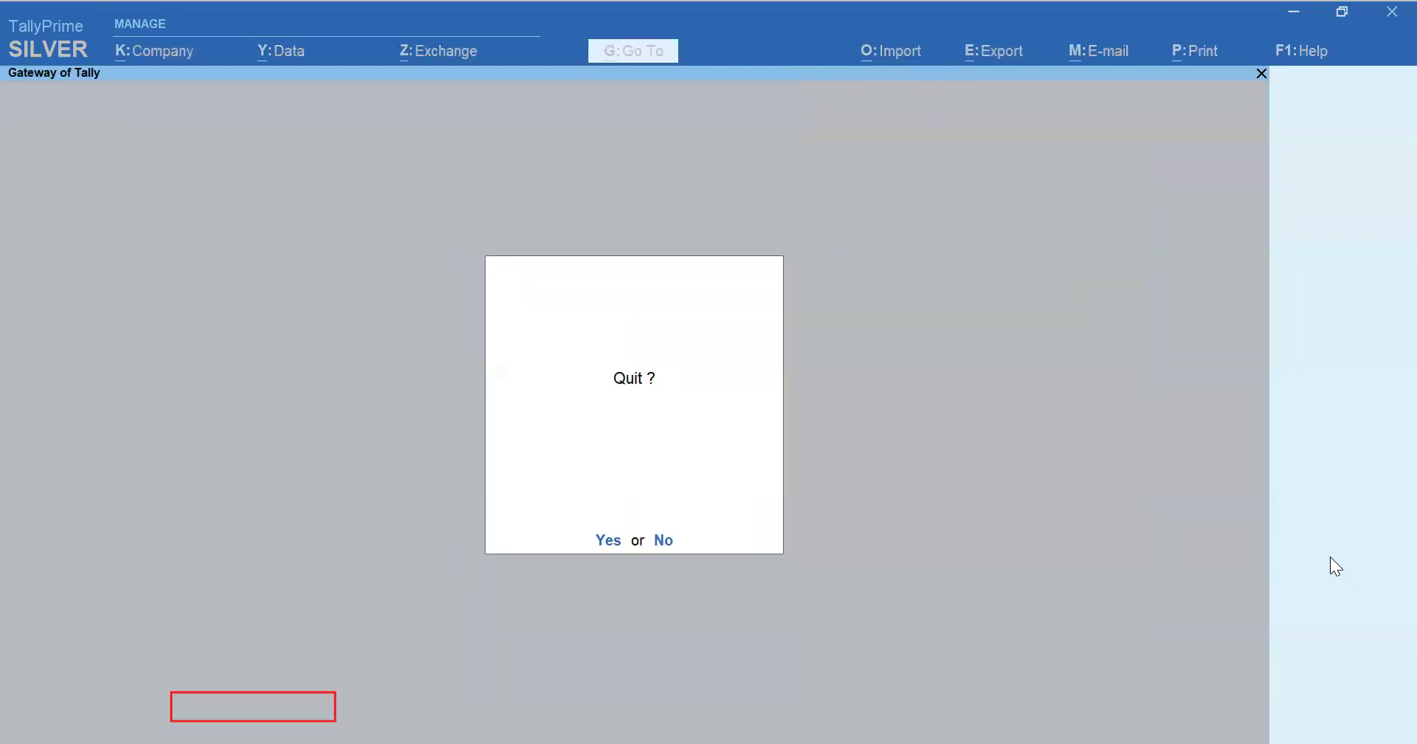
{"action": "key", "text": "Escape"}
Open the list of stock items from the Chart of Accounts.
{"action": "key", "text": "Up"}
{"action": "key", "text": "Down"}
{"action": "key", "text": "Down"}
{"action": "key", "text": "Return"}
{"action": "key", "text": "Down"}
{"action": "key", "text": "Down"}
{"action": "key", "text": "Down"}
{"action": "key", "text": "Down"}
{"action": "key", "text": "Down"}
{"action": "key", "text": "Down"}
{"action": "key", "text": "Down"}
{"action": "key", "text": "Down"}
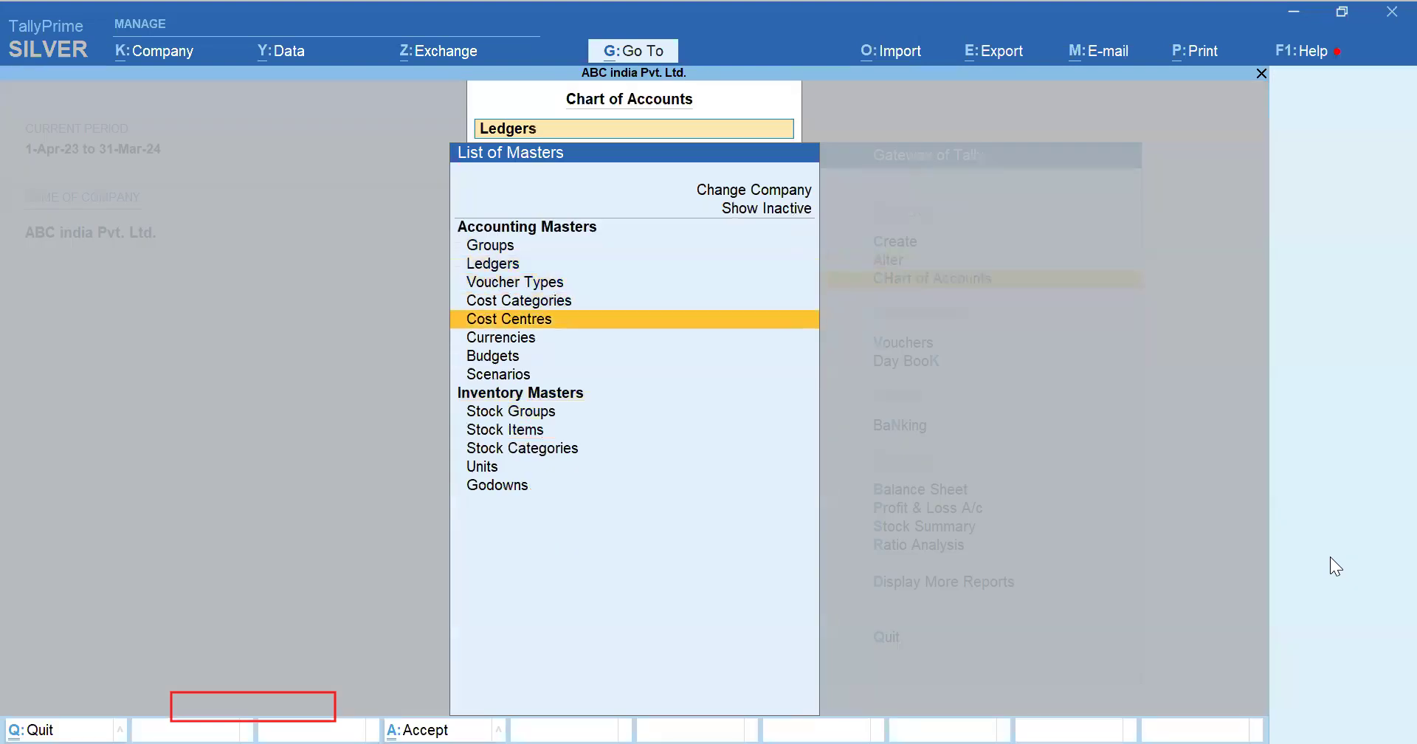
{"action": "key", "text": "Down"}
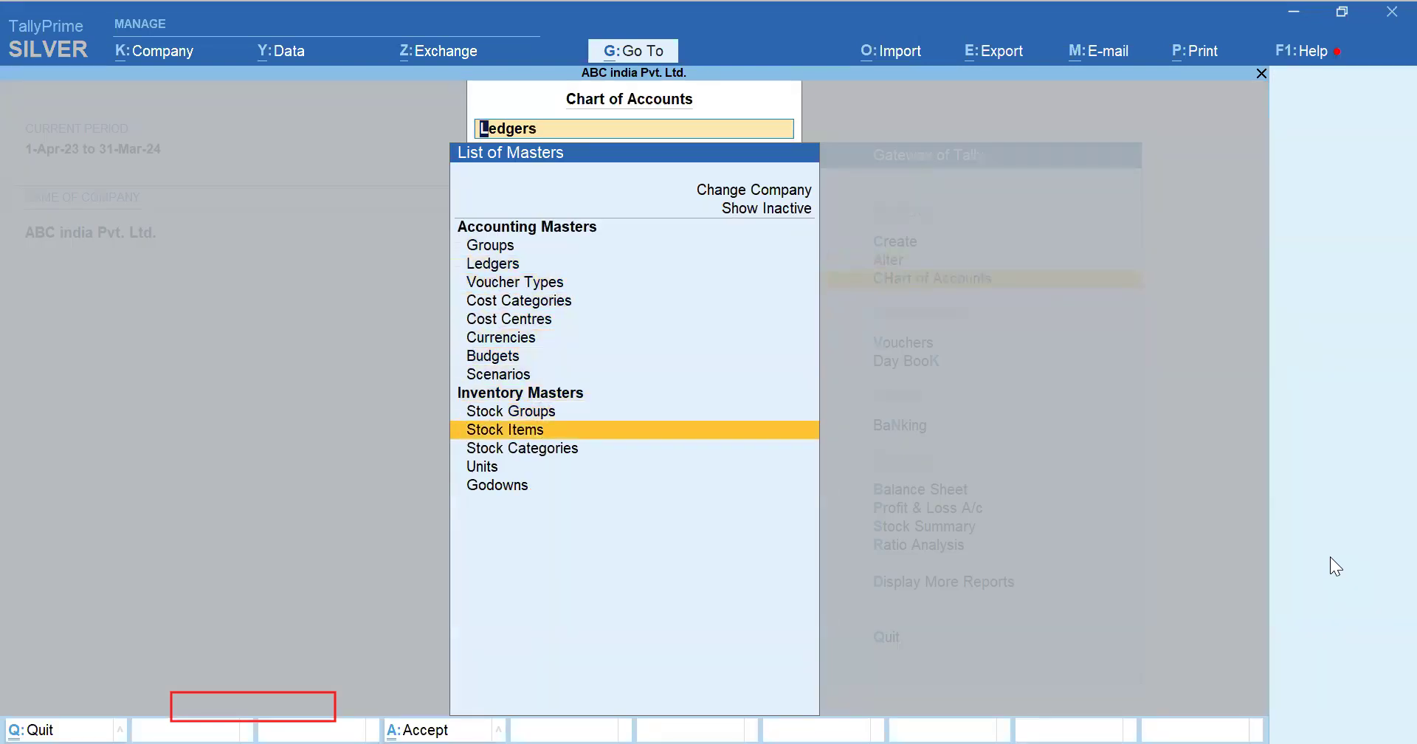
{"action": "key", "text": "Return"}
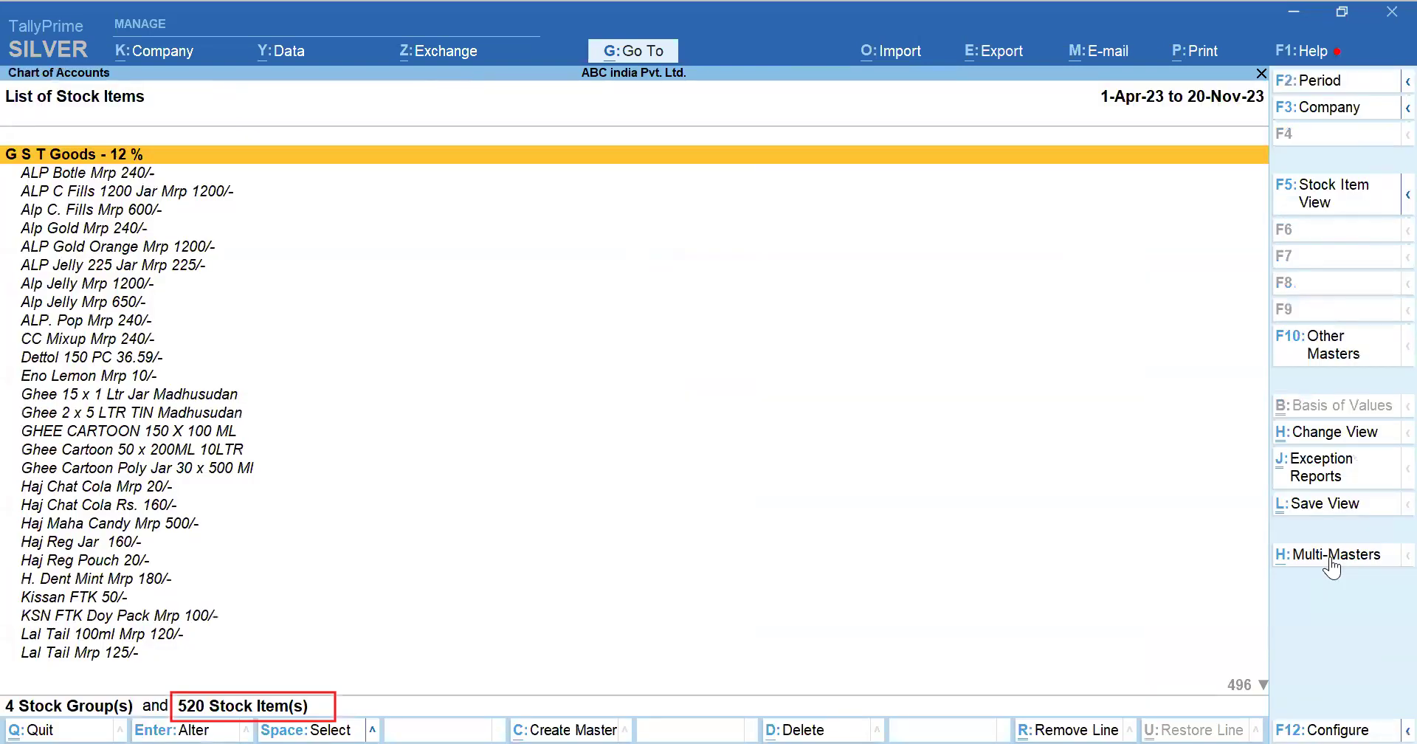
{"action": "key", "text": "ctrl"}
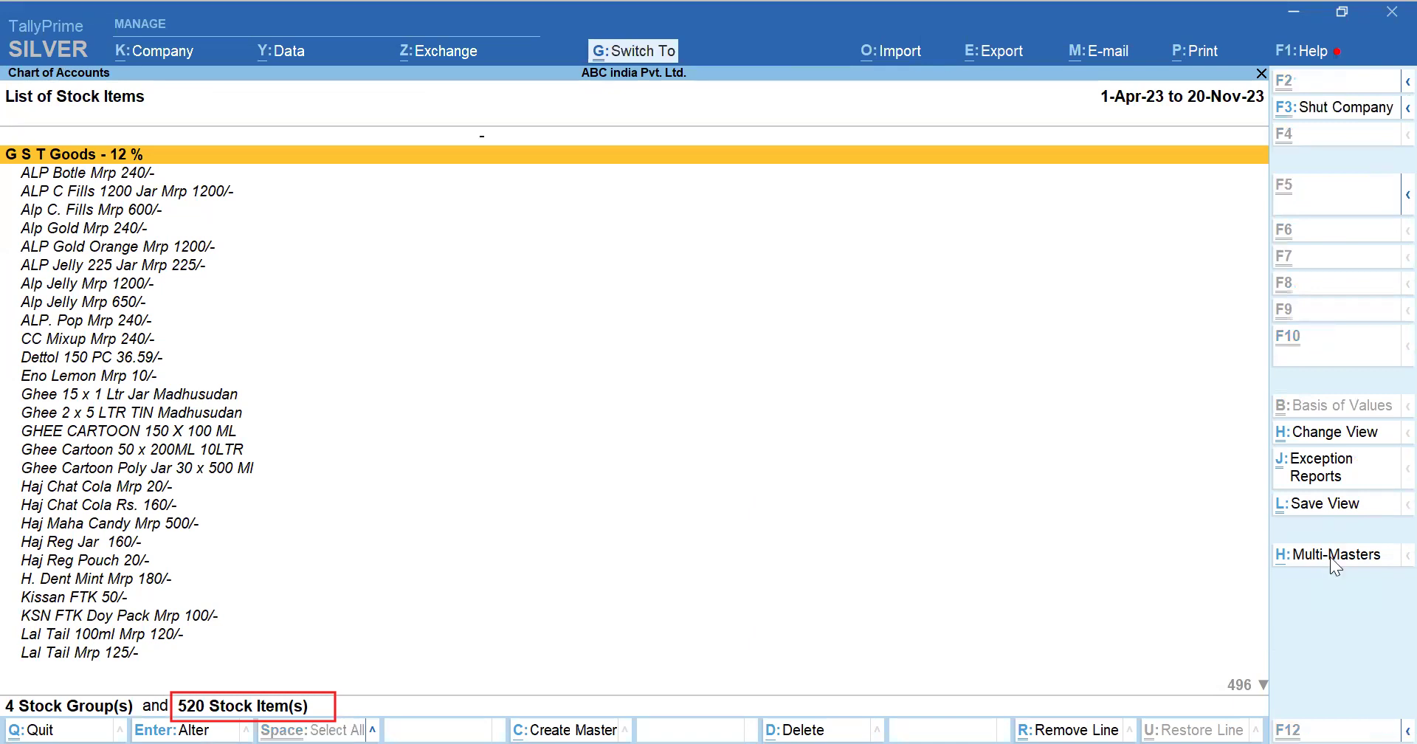
Switch the list of stock items from the group-wise view to the Stock Item View covering all items.
{"action": "key", "text": "ctrl+j"}
{"action": "key", "text": "Down"}
{"action": "key", "text": "Escape"}
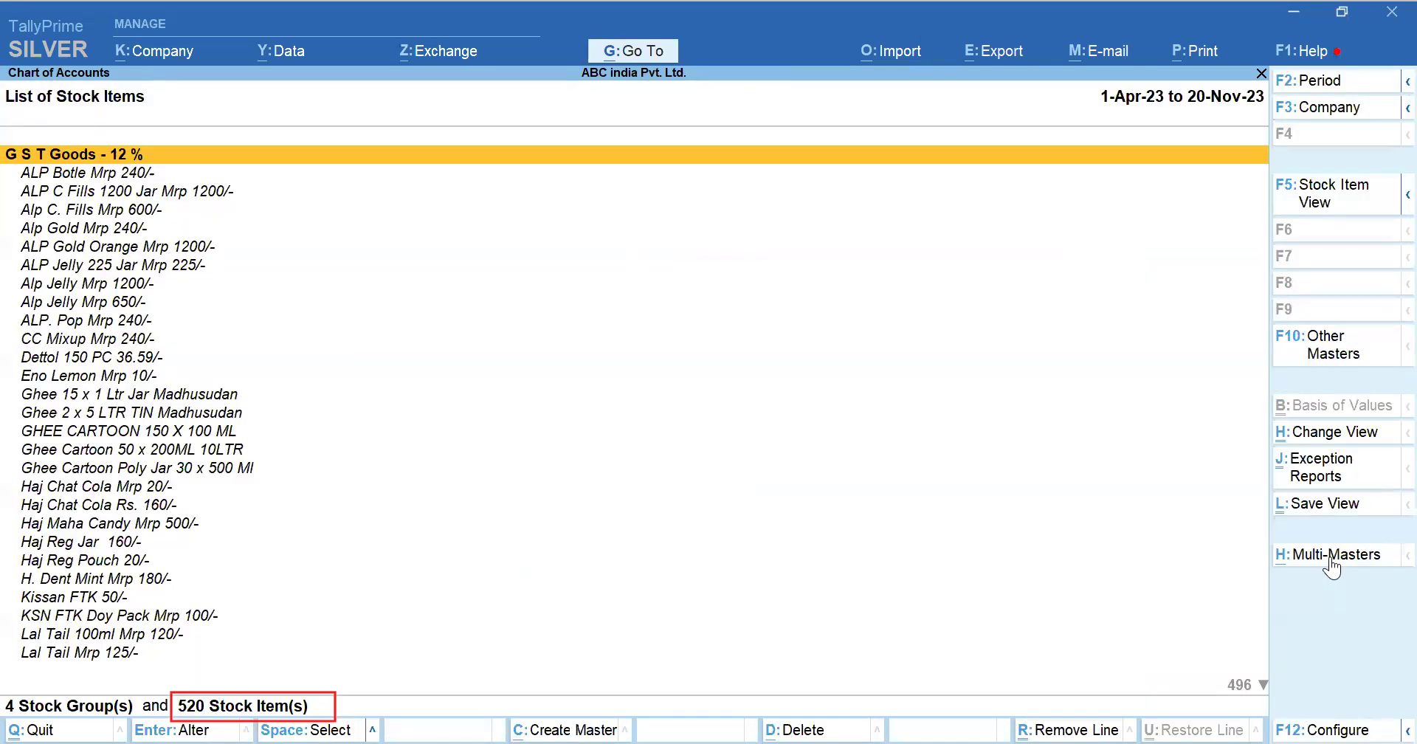
{"action": "key", "text": "ctrl+h"}
{"action": "key", "text": "Return"}
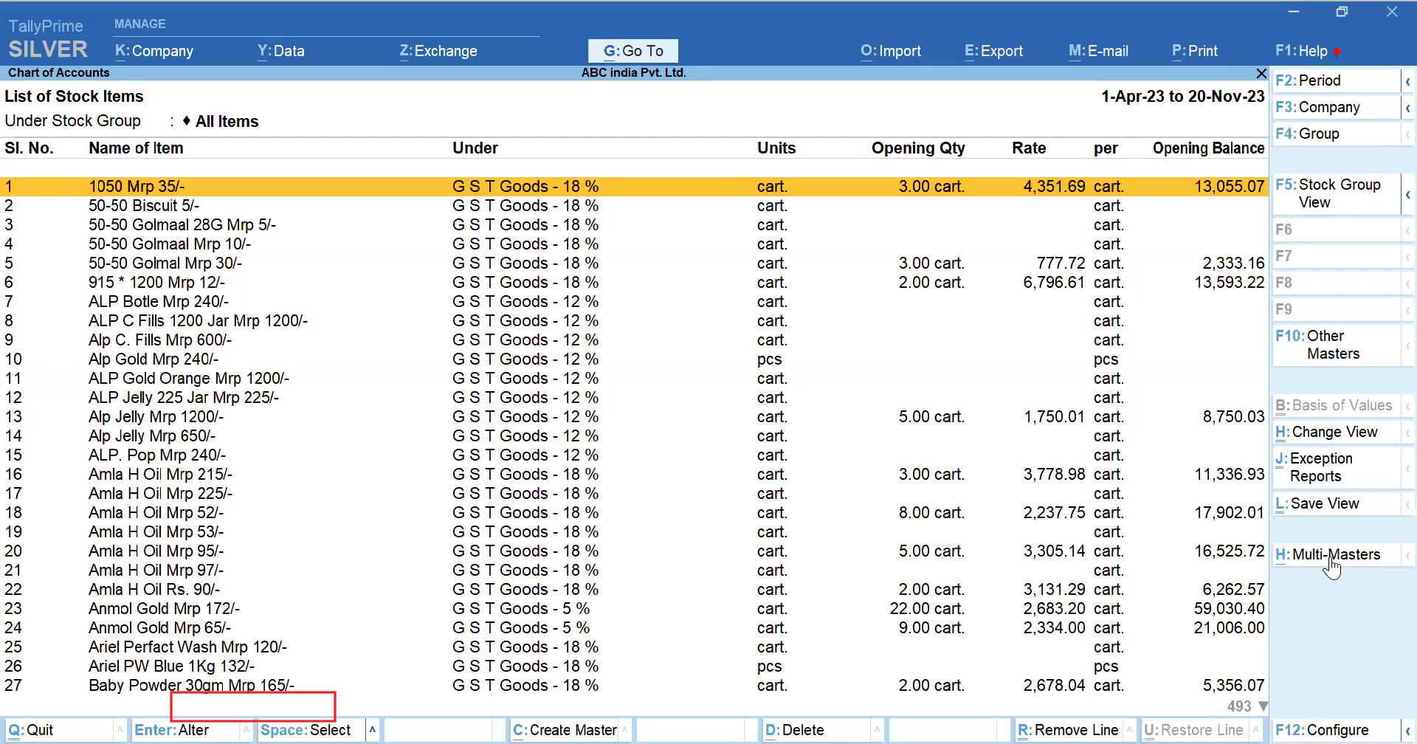
Open the stock items of the All Items group for Multi Alter.
{"action": "left_click", "coordinate": [1330, 555]}
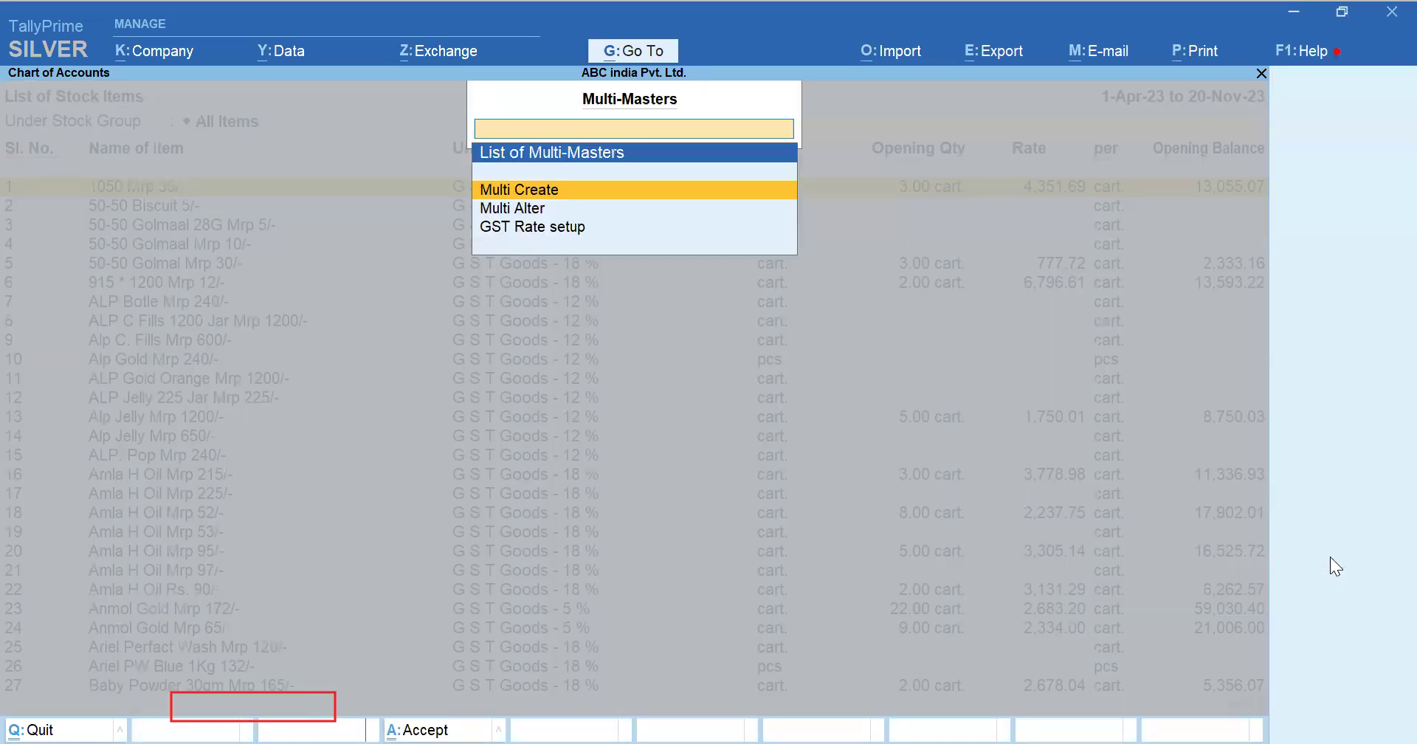
{"action": "key", "text": "Down"}
{"action": "key", "text": "Return"}
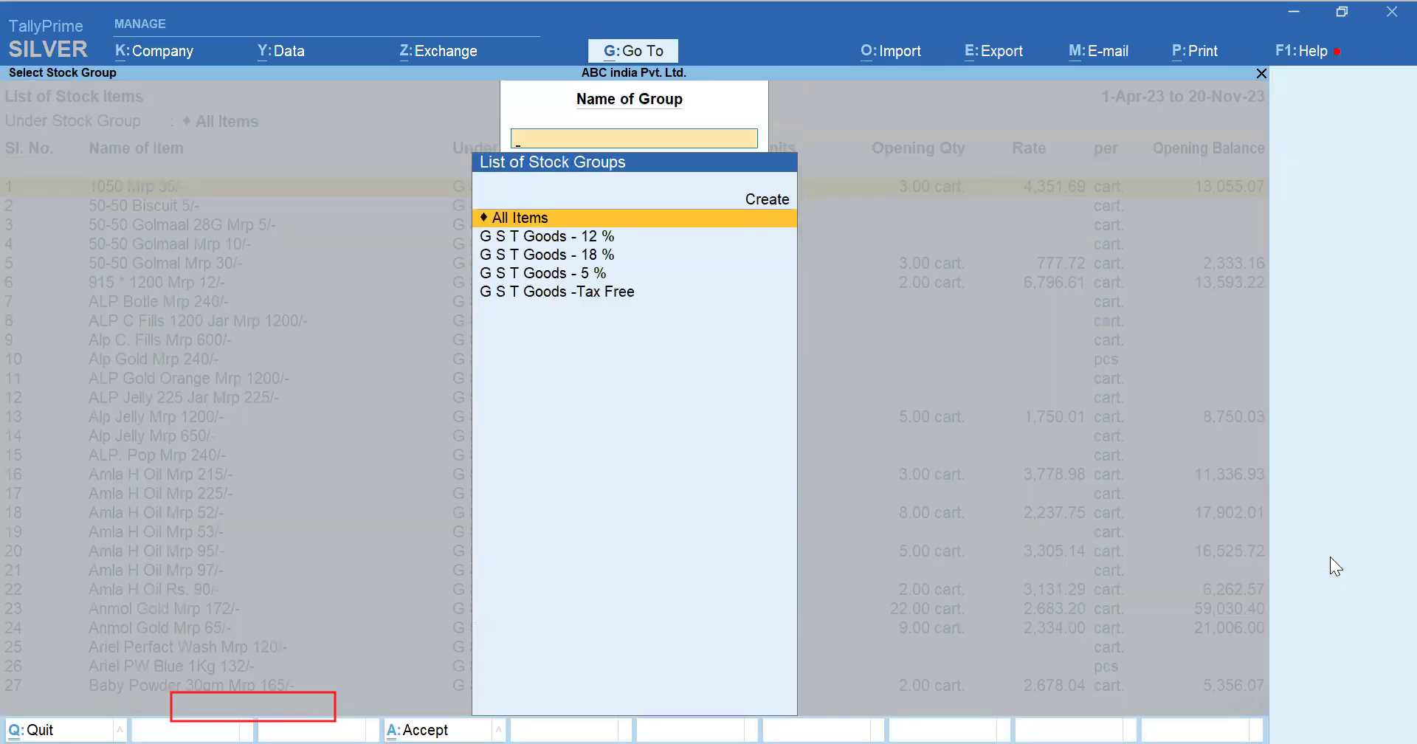
{"action": "key", "text": "Return"}
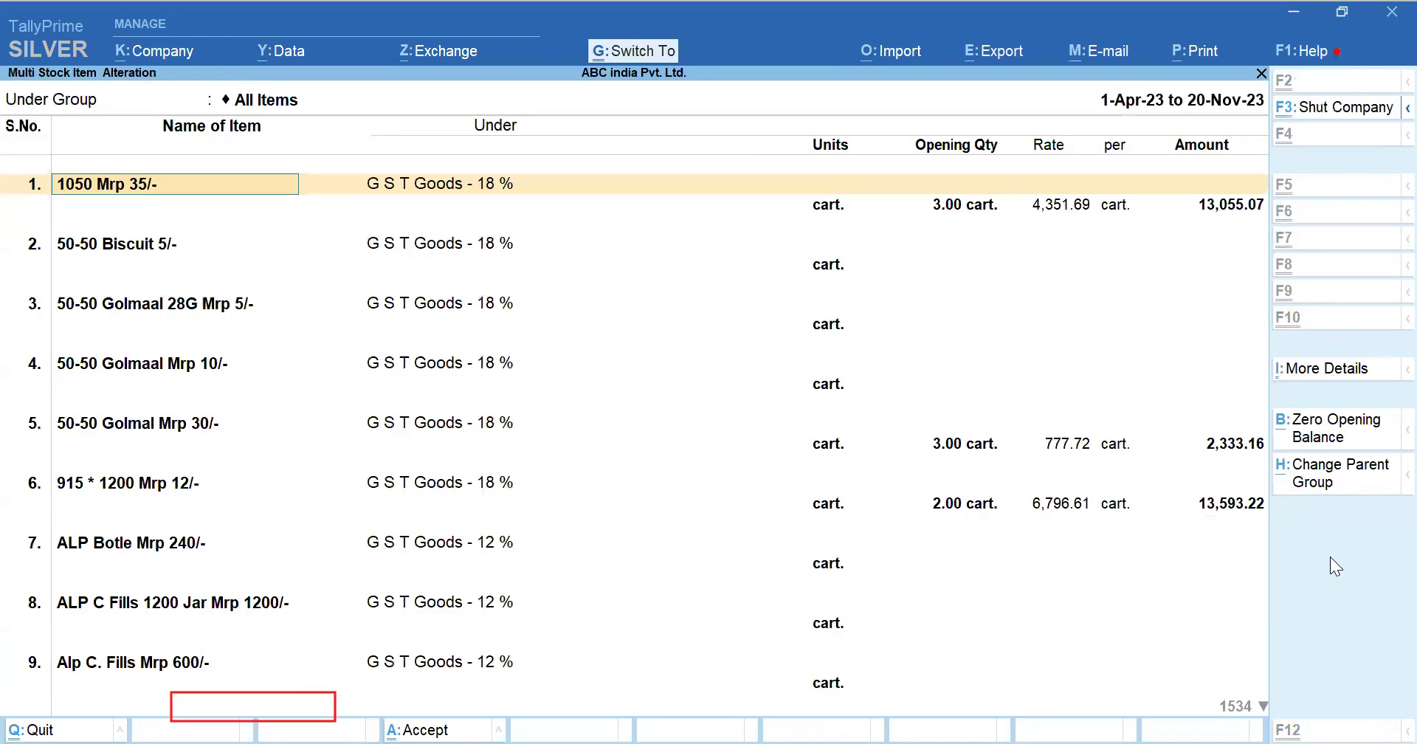
Try to remove the stock items one after another in Multi Stock Item Alteration, then return to the list of stock items.
{"action": "key", "text": "ctrl+d"}
{"action": "key", "text": "ctrl+d"}
{"action": "key", "text": "ctrl+d"}
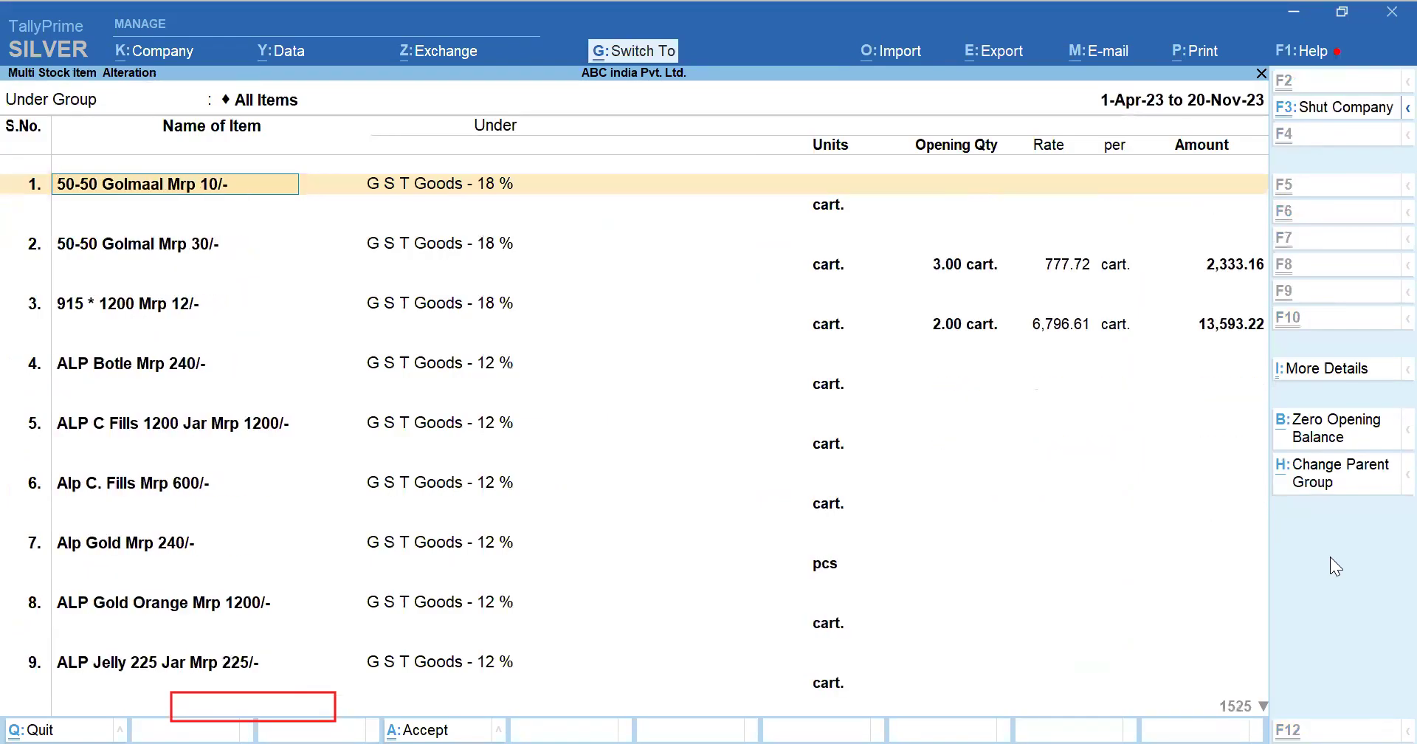
{"action": "key", "text": "ctrl+d"}
{"action": "key", "text": "ctrl+d"}
{"action": "key", "text": "ctrl+d"}
{"action": "key", "text": "ctrl+d"}
{"action": "key", "text": "ctrl+d"}
{"action": "key", "text": "ctrl+d"}
{"action": "key", "text": "ctrl+d"}
{"action": "key", "text": "ctrl+d"}
{"action": "key", "text": "ctrl+d"}
{"action": "key", "text": "ctrl+d"}
{"action": "key", "text": "ctrl+d"}
{"action": "key", "text": "ctrl+d"}
{"action": "key", "text": "ctrl+d"}
{"action": "key", "text": "ctrl+d"}
{"action": "key", "text": "ctrl+d"}
{"action": "key", "text": "ctrl+d"}
{"action": "key", "text": "ctrl+d"}
{"action": "key", "text": "ctrl+d"}
{"action": "key", "text": "ctrl+d"}
{"action": "key", "text": "ctrl+d"}
{"action": "key", "text": "ctrl+d"}
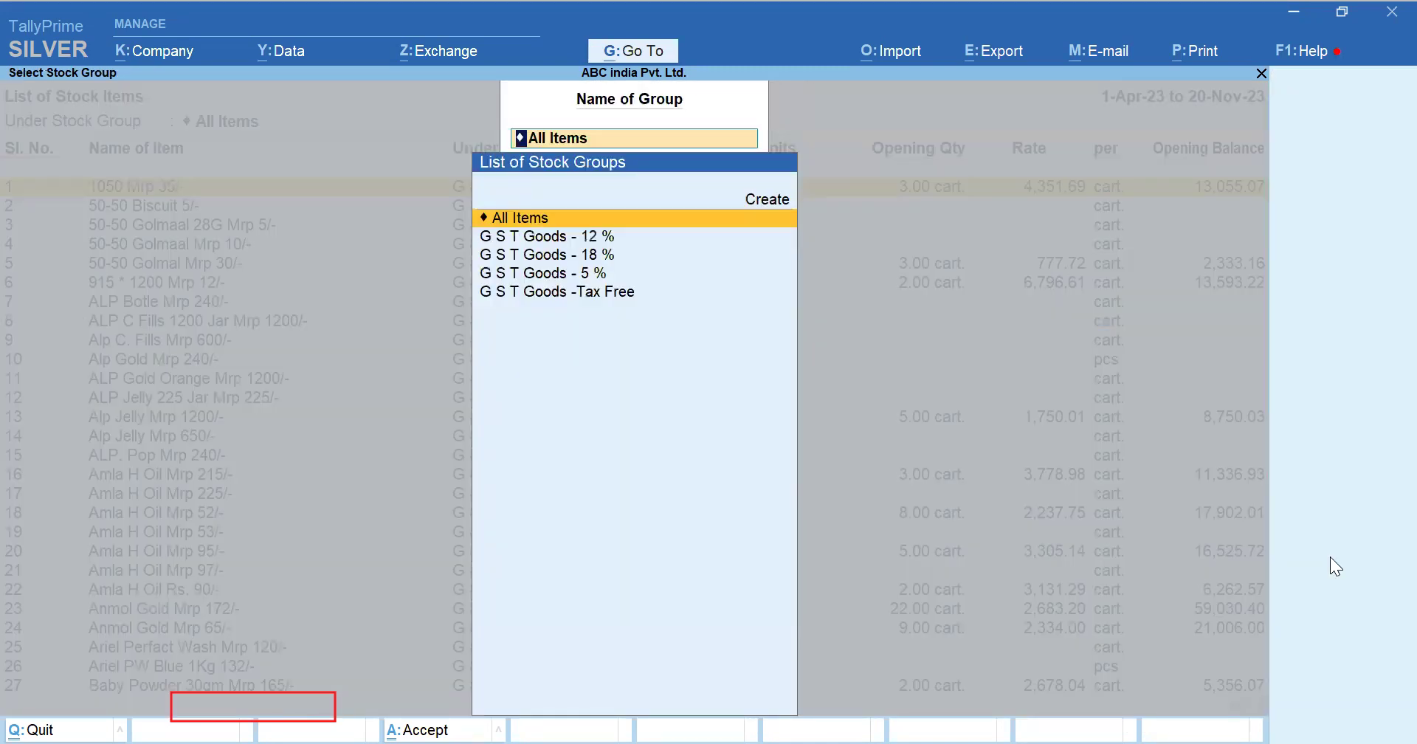
{"action": "key", "text": "Escape"}
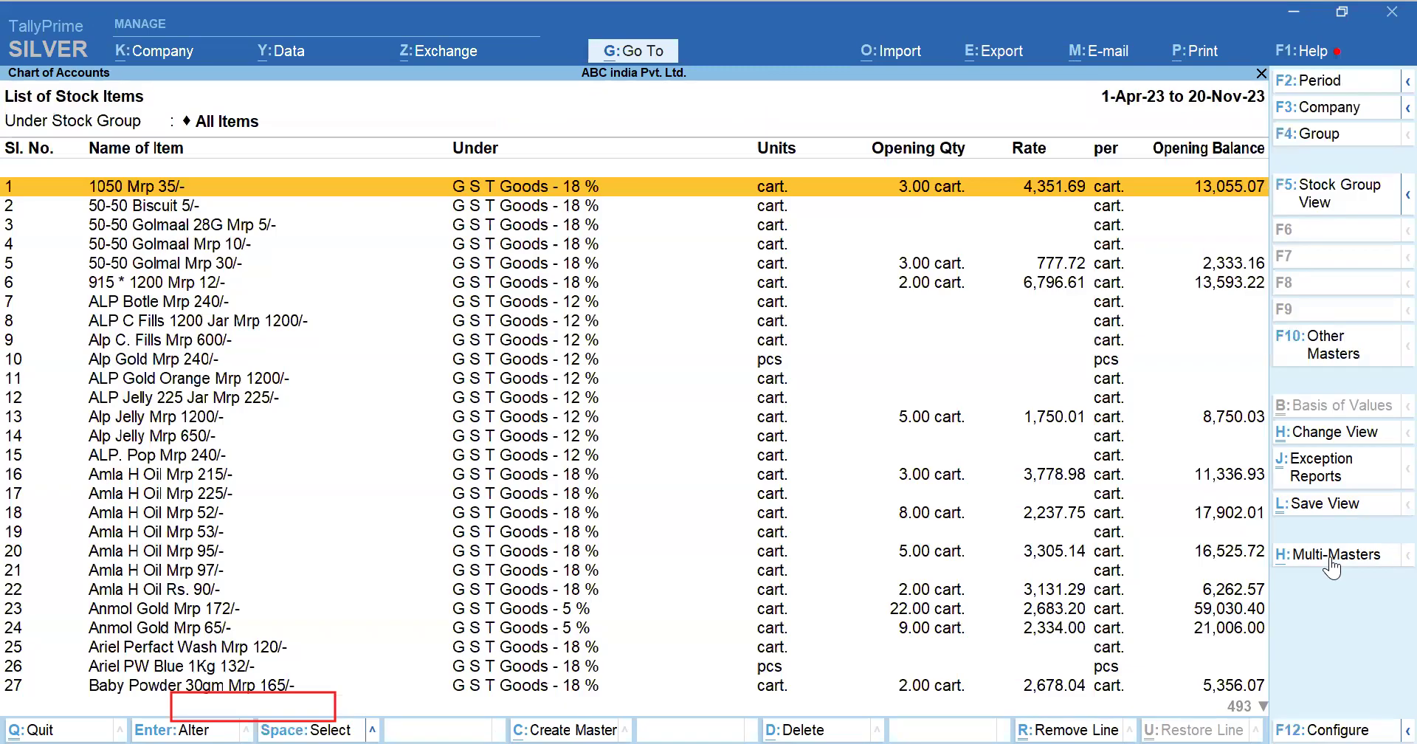
Leave the list of stock items and open the company's Statistics report.
{"action": "key", "text": "Escape"}
{"action": "key", "text": "Escape"}
{"action": "key", "text": "Escape"}
{"action": "key", "text": "n"}
{"action": "key", "text": "d"}
{"action": "key", "text": "s"}
{"action": "key", "text": "s"}
Check Stock Items under Types of Accounts against the earlier calculation in the built-in calculator, then return to the report.
{"action": "key", "text": "Right"}
{"action": "key", "text": "Down"}
{"action": "key", "text": "Down"}
{"action": "key", "text": "Down"}
{"action": "key", "text": "Down"}
{"action": "key", "text": "ctrl+n"}
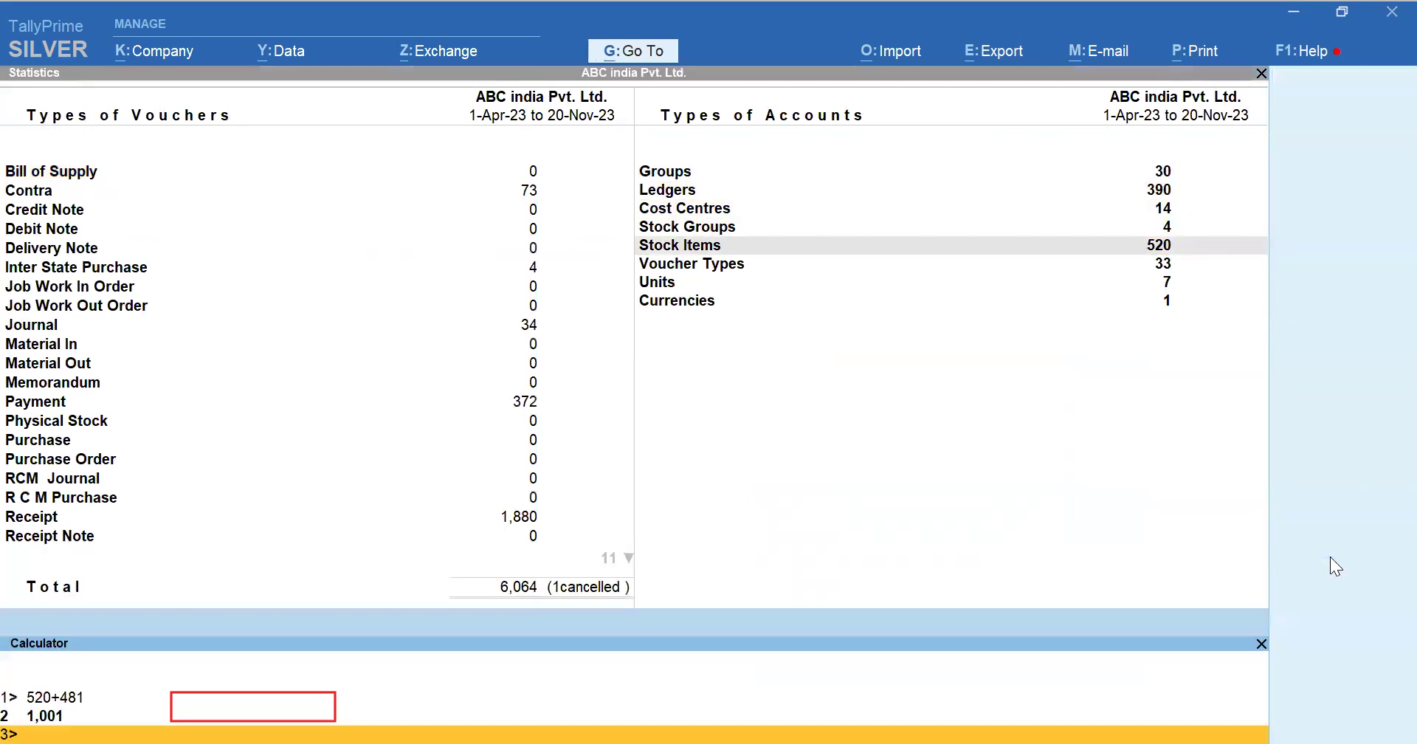
{"action": "key", "text": "ctrl+n"}
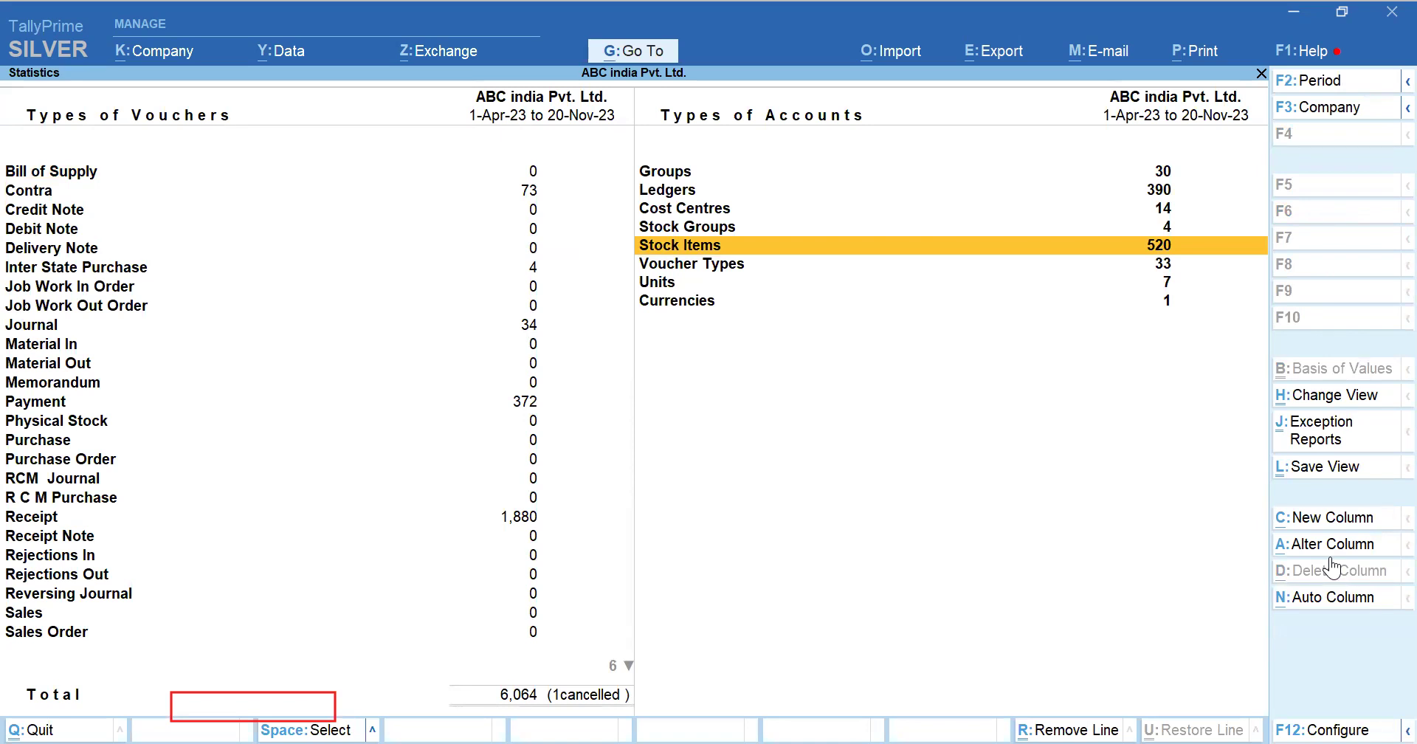
Close the Statistics report and go back to the main Gateway of Tally.
{"action": "key", "text": "Escape"}
{"action": "key", "text": "Escape"}
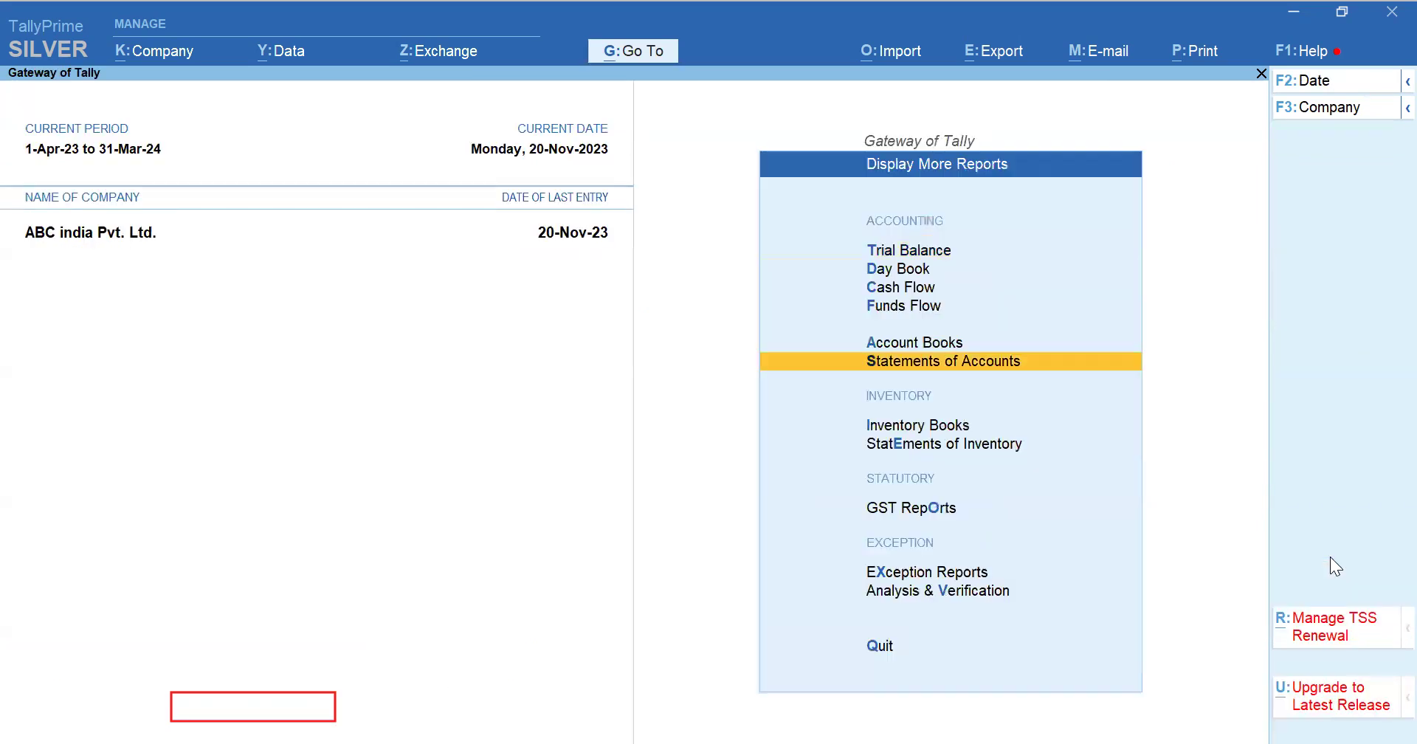
{"action": "key", "text": "Escape"}
{"action": "key", "text": "Escape"}
{"action": "key", "text": "Escape"}
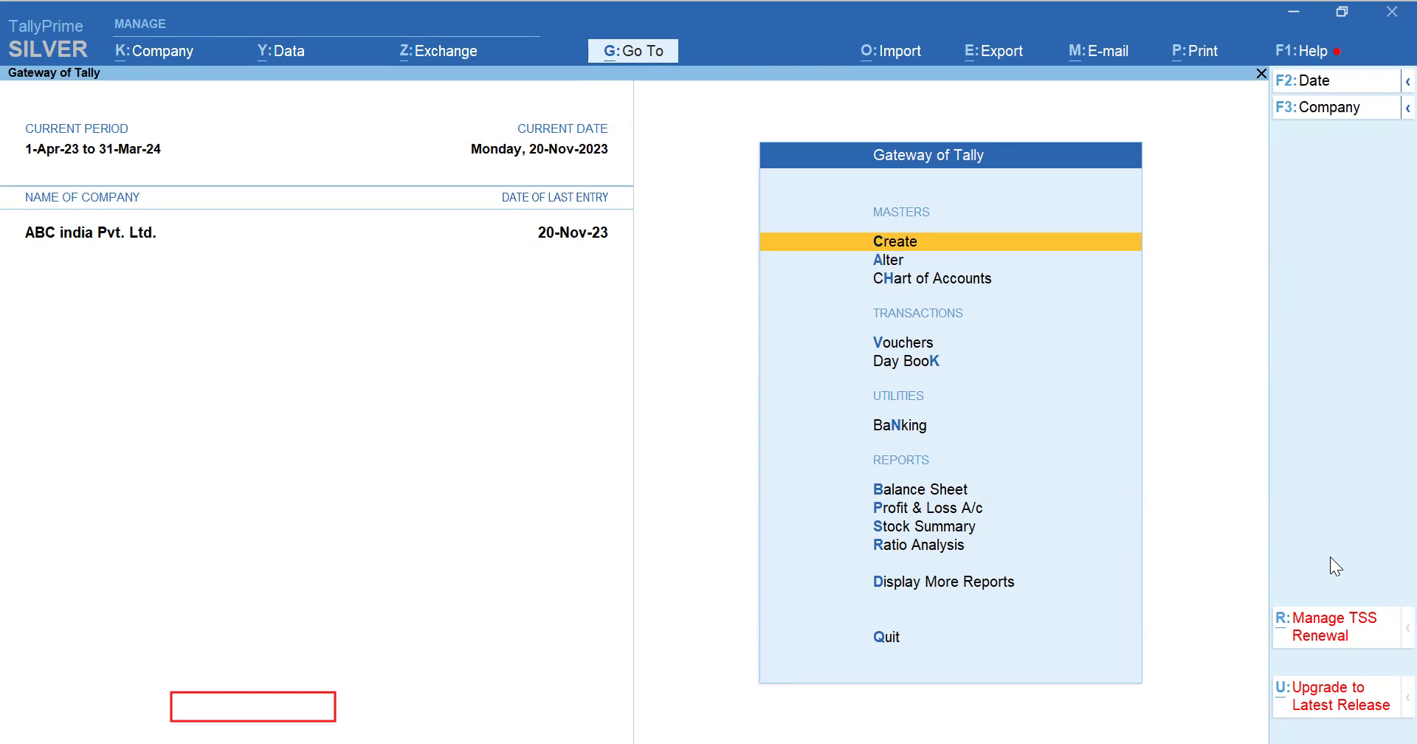
{"action": "key", "text": "Escape"}
{"action": "key", "text": "Escape"}
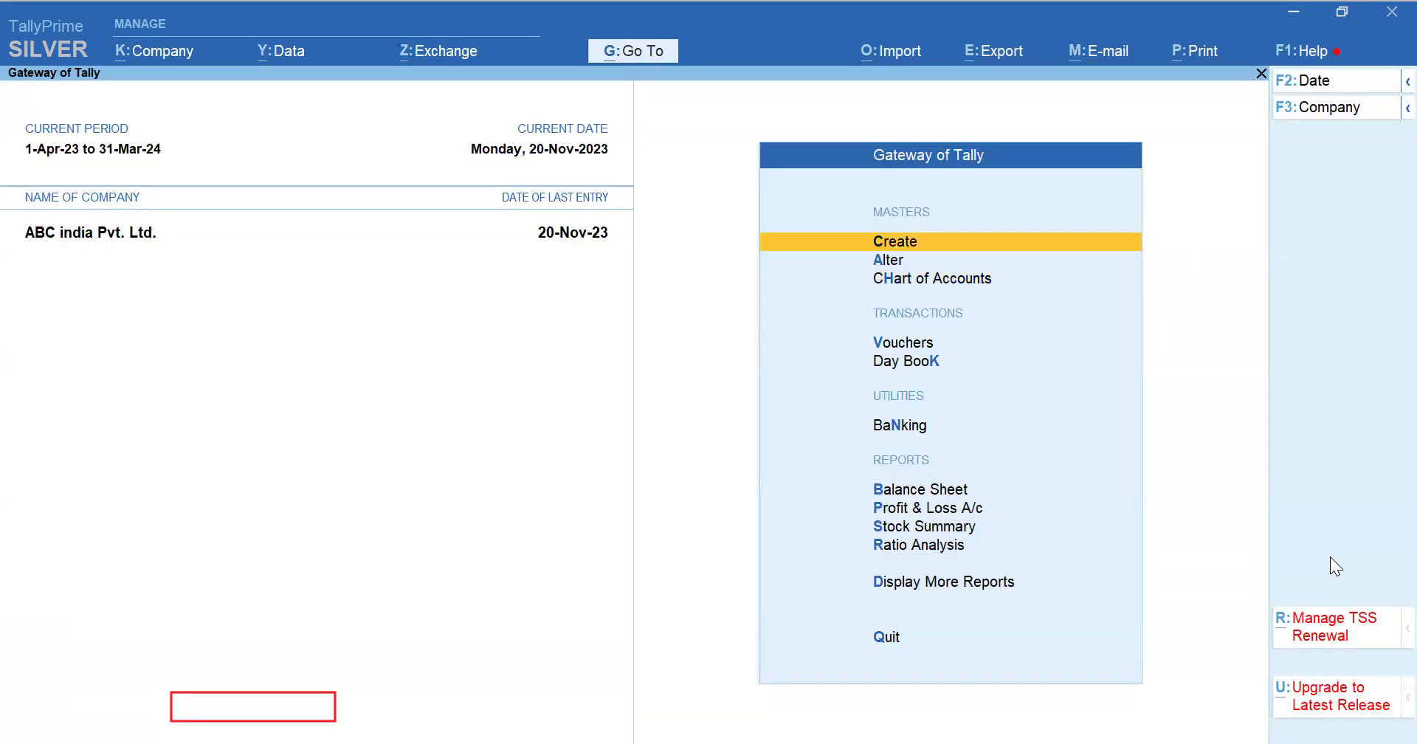